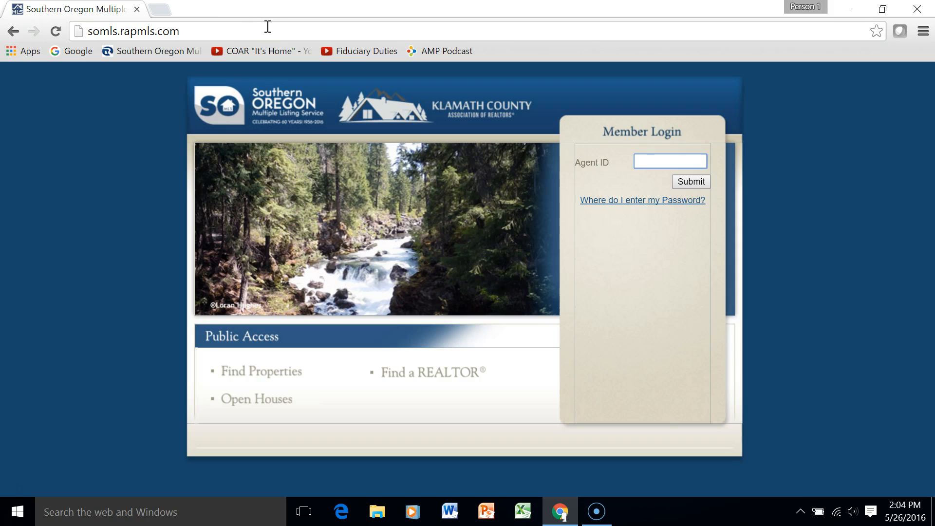
Sign in to Southern Oregon MLS with the agent ID and the account password
{"action": "left_click", "coordinate": [200, 32]}
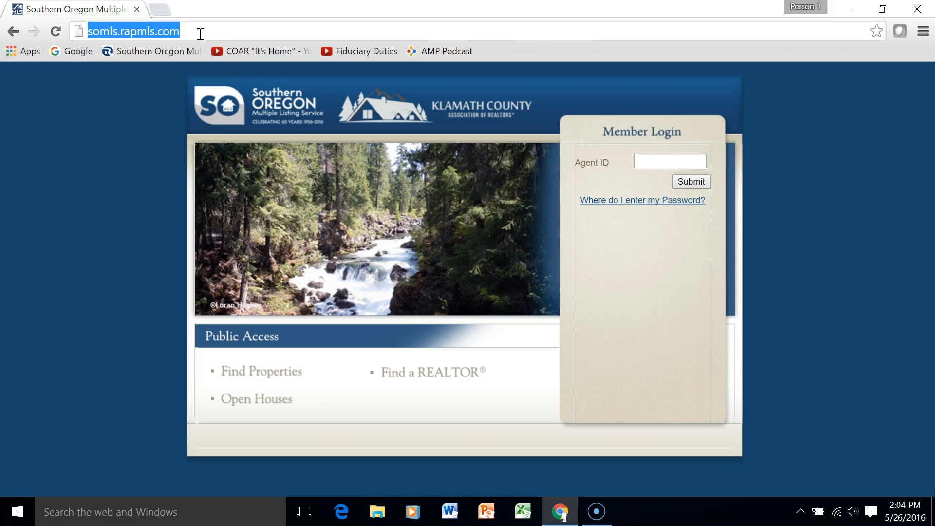
{"action": "left_click", "coordinate": [129, 194]}
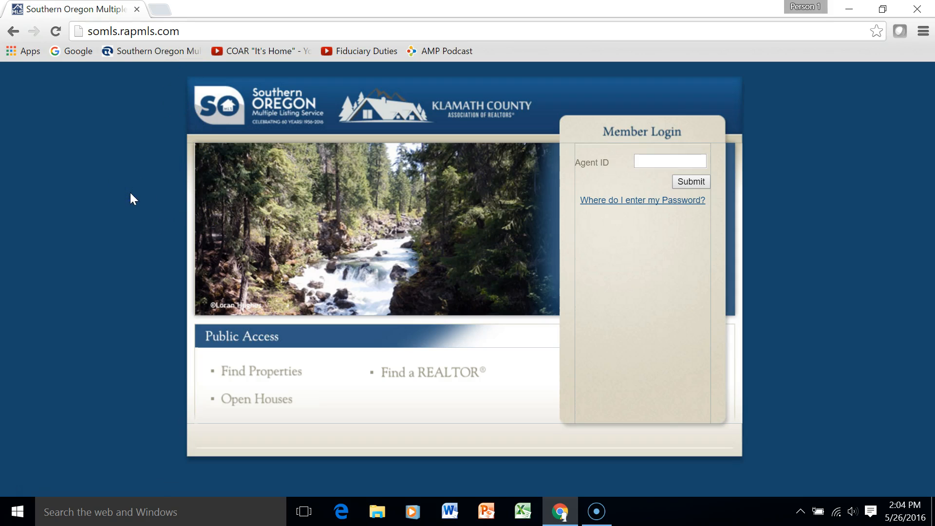
{"action": "left_click", "coordinate": [658, 161]}
{"action": "type", "text": "9666"}
{"action": "key", "text": "Return"}
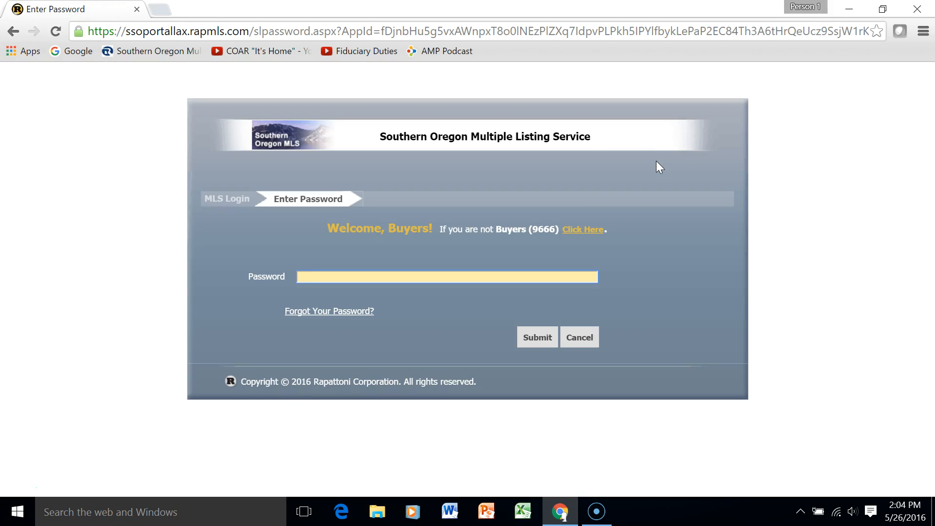
{"action": "type", "text": "•••••"}
{"action": "key", "text": "Return"}
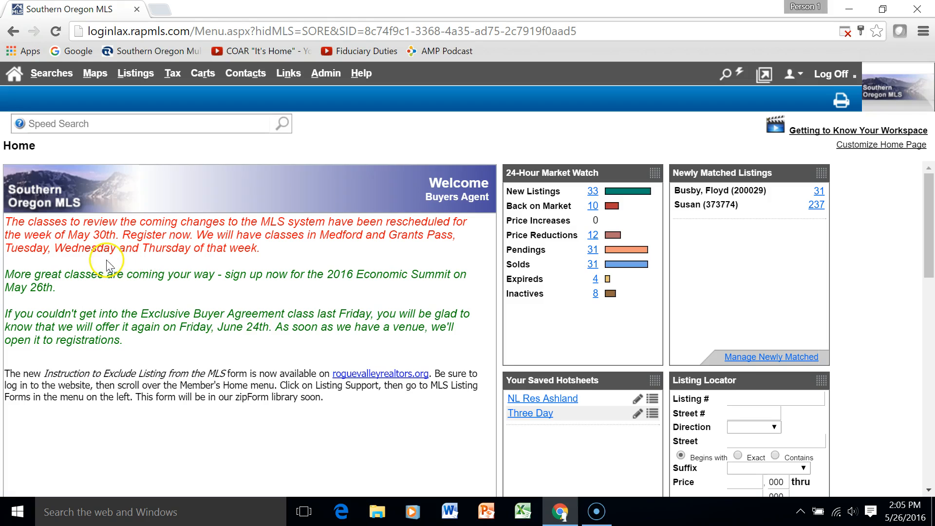
Browse the home page panels and try the Listing Locator's Listing # and Street # fields
{"action": "scroll", "coordinate": [240, 329], "scroll_direction": "down", "scroll_amount": 2}
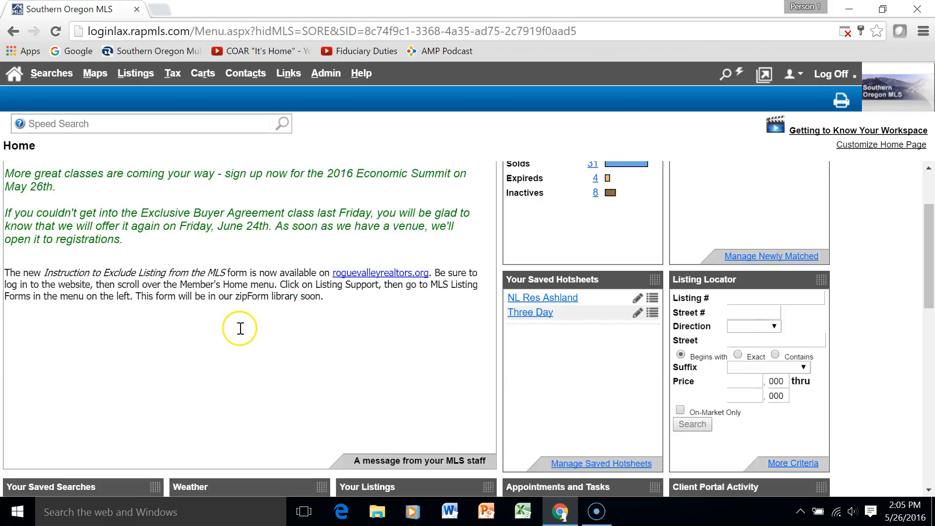
{"action": "scroll", "coordinate": [240, 328], "scroll_direction": "up", "scroll_amount": 2}
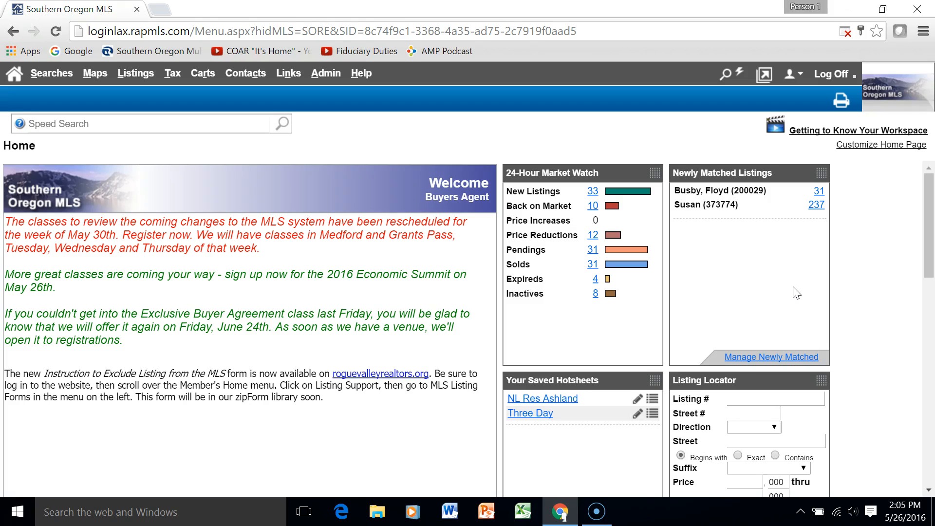
{"action": "scroll", "coordinate": [795, 292], "scroll_direction": "down", "scroll_amount": 5}
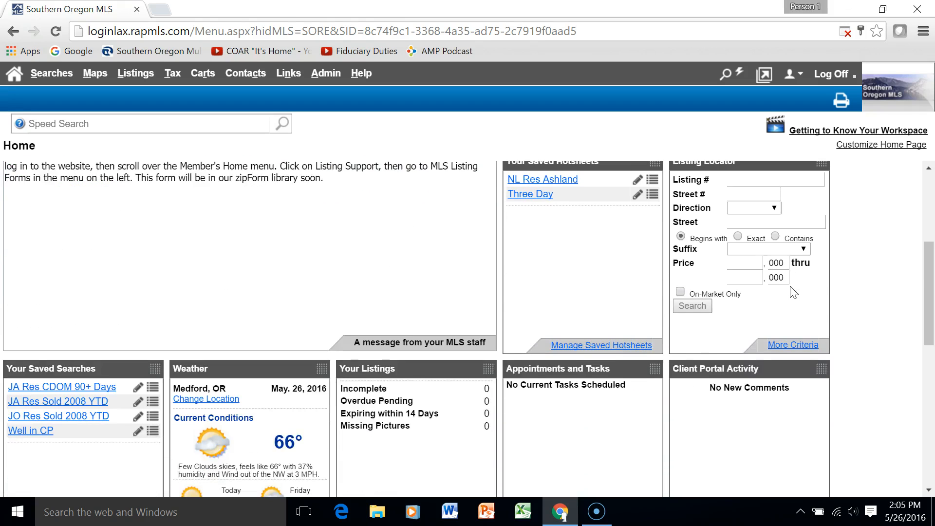
{"action": "scroll", "coordinate": [794, 292], "scroll_direction": "up", "scroll_amount": 1}
{"action": "left_click", "coordinate": [774, 251]}
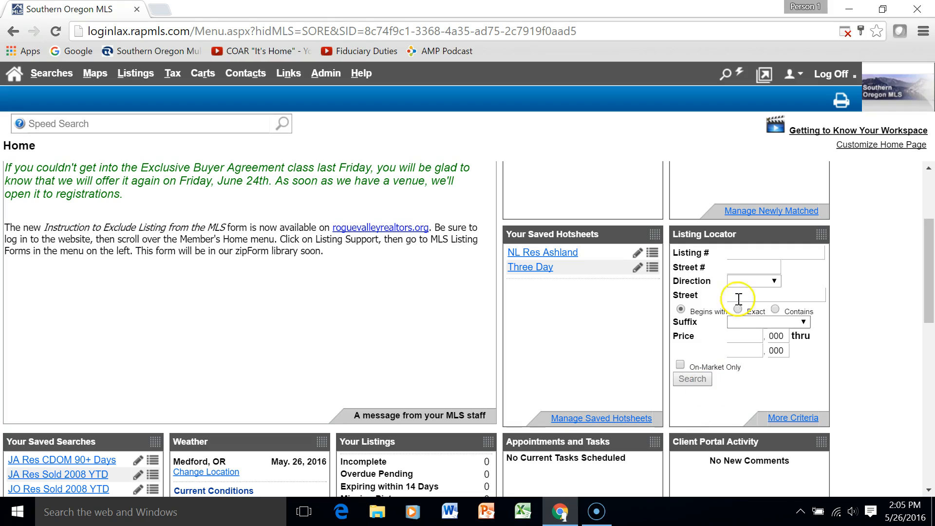
{"action": "left_click", "coordinate": [749, 265]}
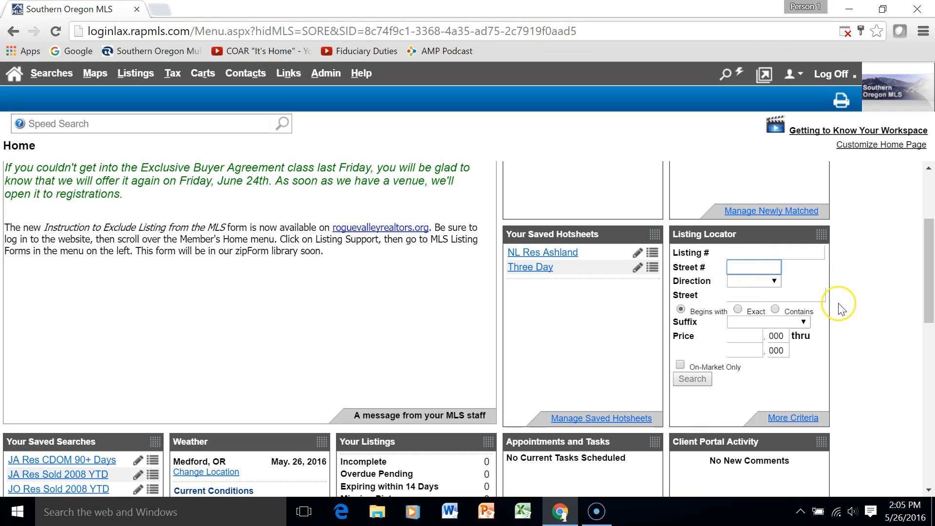
{"action": "scroll", "coordinate": [841, 312], "scroll_direction": "down", "scroll_amount": 3}
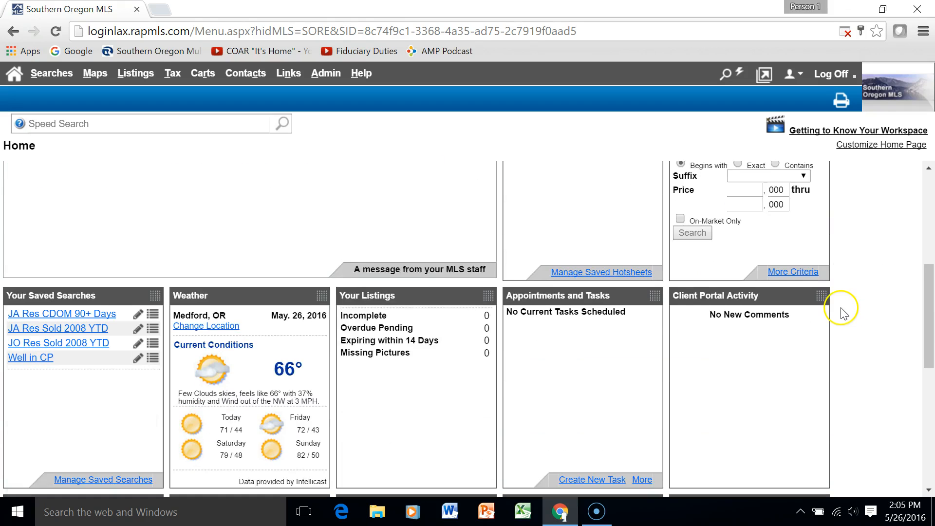
{"action": "scroll", "coordinate": [838, 317], "scroll_direction": "down", "scroll_amount": 2}
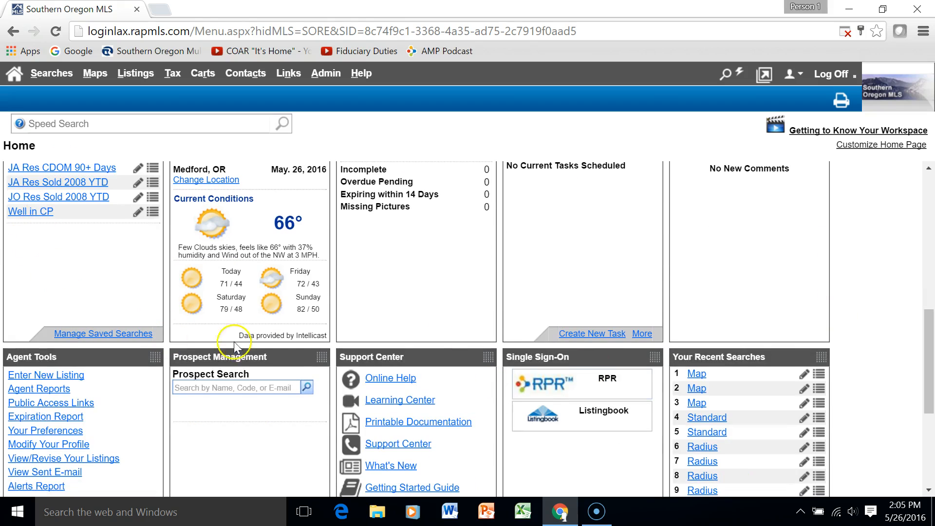
{"action": "scroll", "coordinate": [434, 323], "scroll_direction": "up", "scroll_amount": 1}
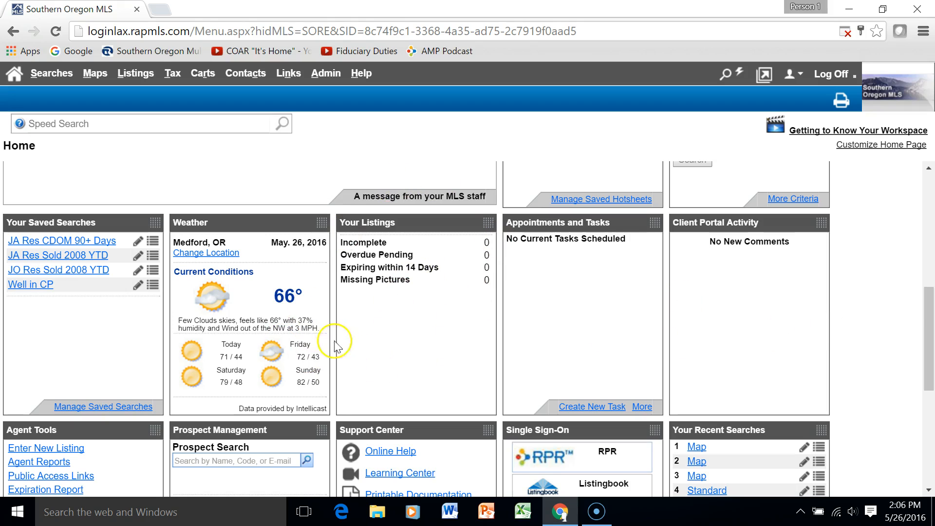
{"action": "scroll", "coordinate": [833, 339], "scroll_direction": "down", "scroll_amount": 1}
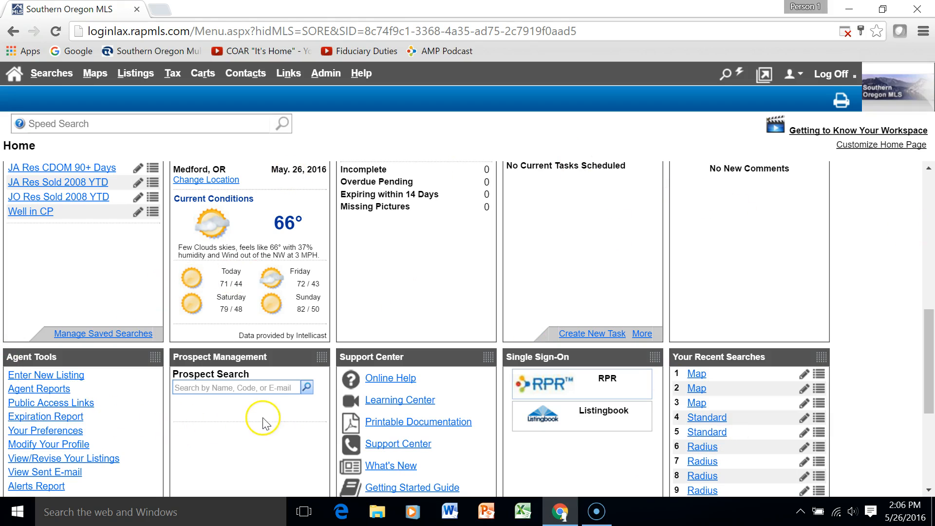
{"action": "scroll", "coordinate": [439, 372], "scroll_direction": "down", "scroll_amount": 1}
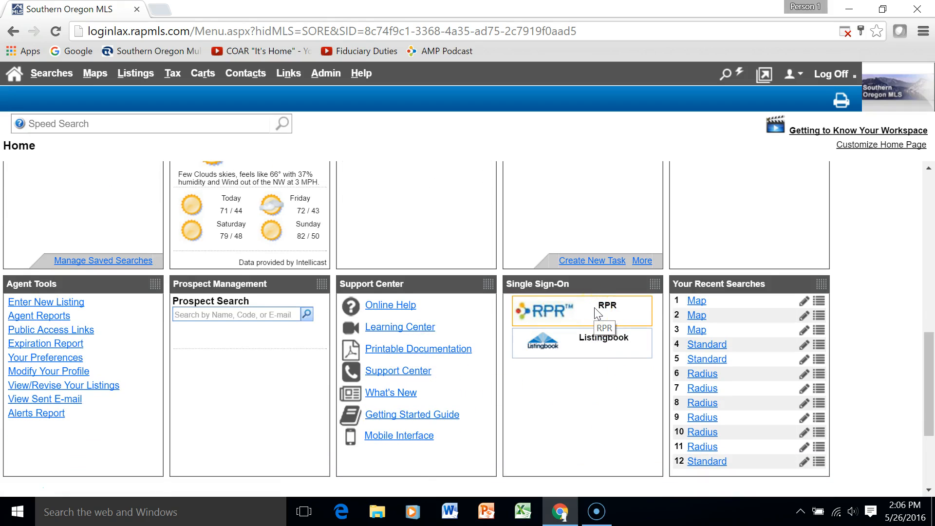
{"action": "scroll", "coordinate": [598, 314], "scroll_direction": "up", "scroll_amount": 5}
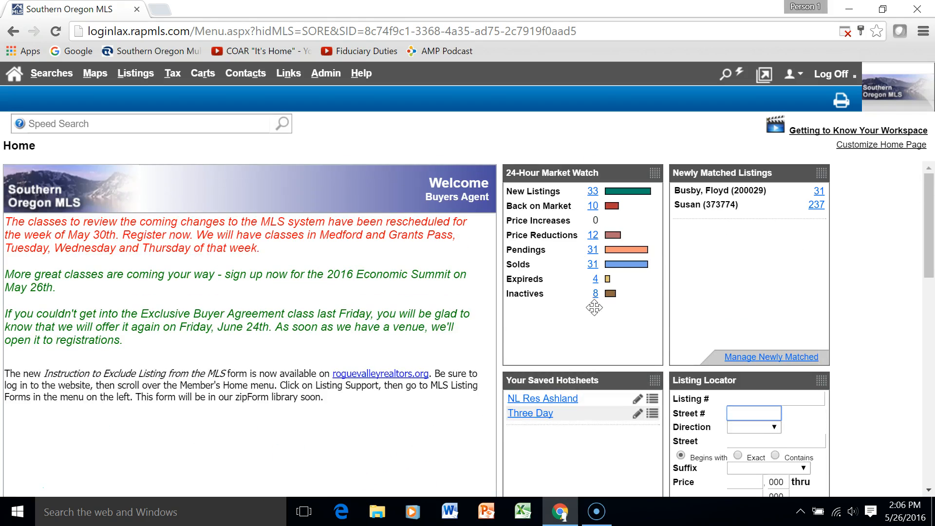
Drag the Listing Locator panel to the top of the middle column, above Newly Matched Listings
{"action": "left_click", "coordinate": [755, 363]}
{"action": "scroll", "coordinate": [779, 339], "scroll_direction": "down", "scroll_amount": 5}
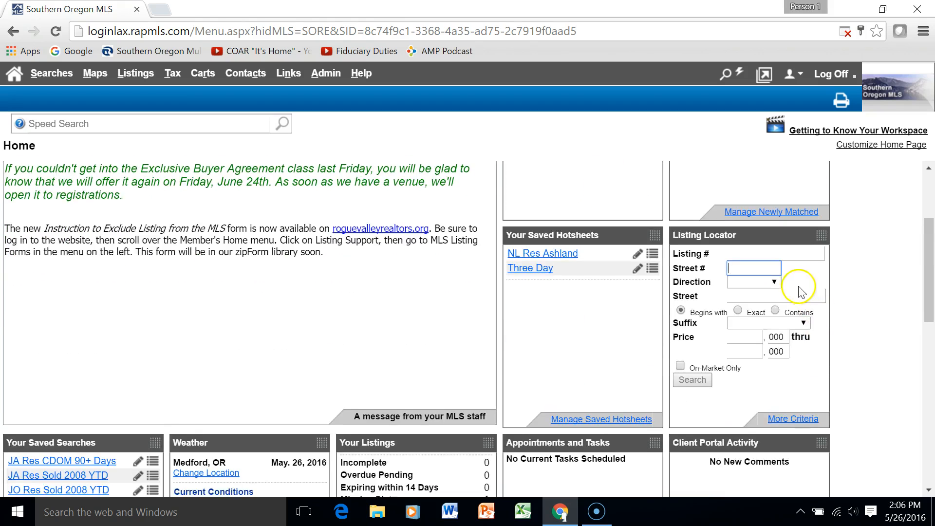
{"action": "scroll", "coordinate": [798, 295], "scroll_direction": "up", "scroll_amount": 5}
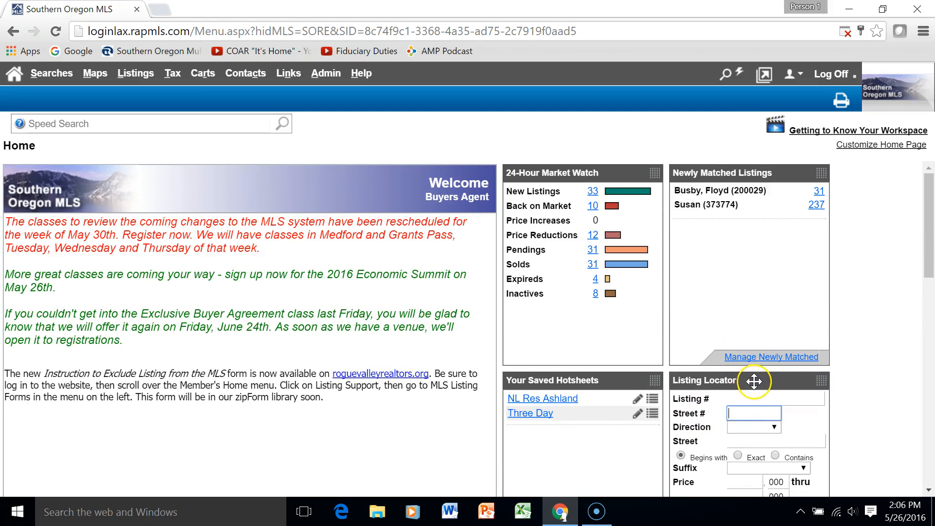
{"action": "left_click_drag", "start_coordinate": [754, 381], "coordinate": [755, 376]}
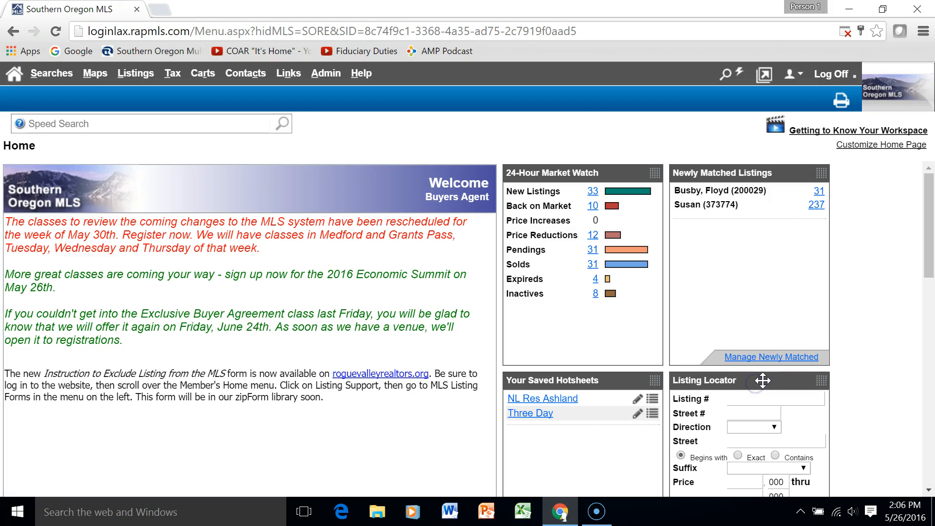
{"action": "left_click_drag", "start_coordinate": [762, 381], "coordinate": [575, 178]}
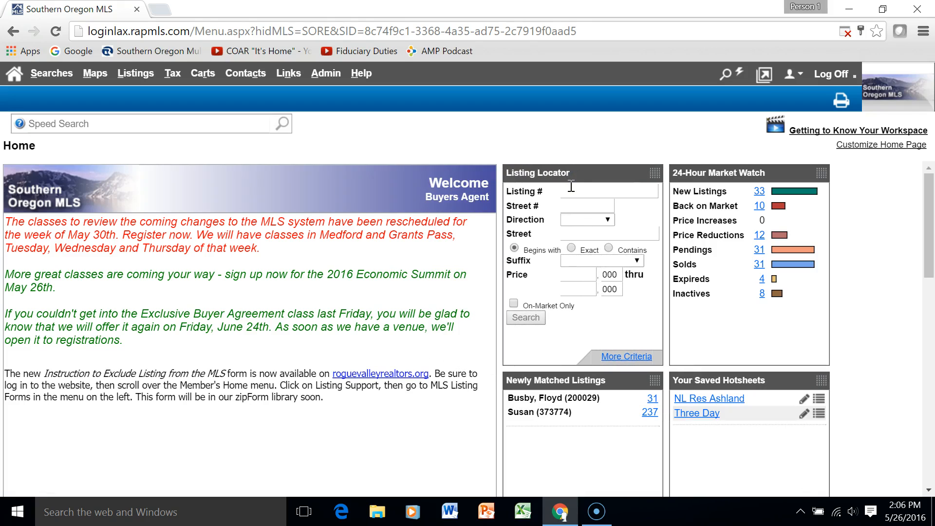
{"action": "left_click", "coordinate": [582, 192]}
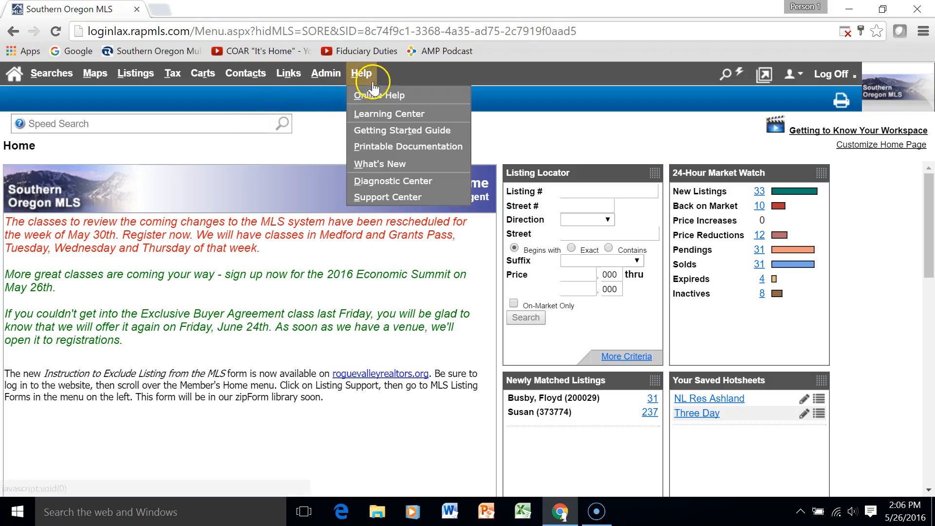
{"action": "mouse_move", "coordinate": [329, 76]}
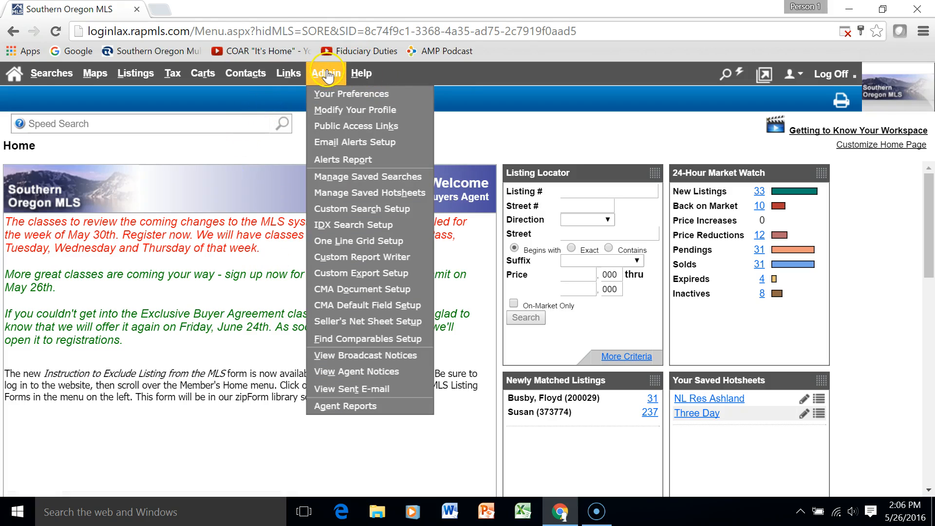
Open Admin > Modify Your Profile and review the photo, description editor and contact fields
{"action": "left_click", "coordinate": [353, 111]}
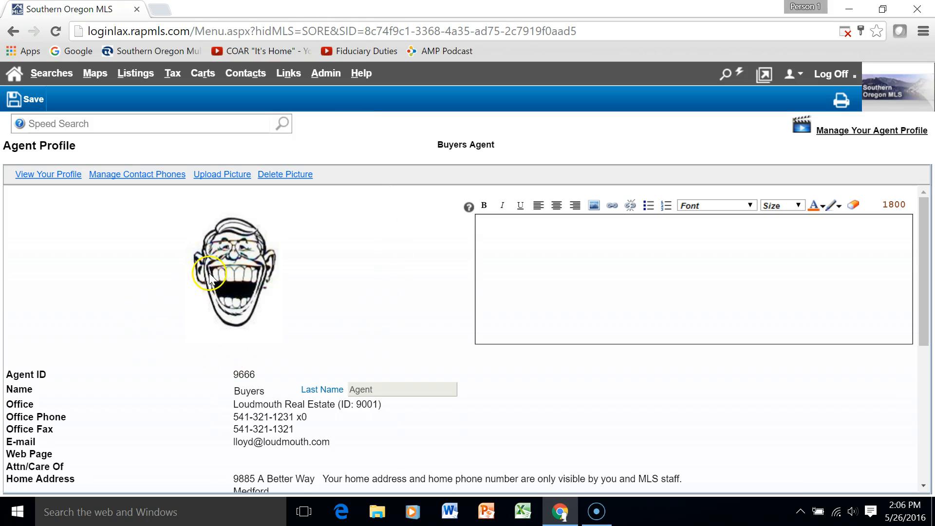
{"action": "left_click", "coordinate": [596, 268]}
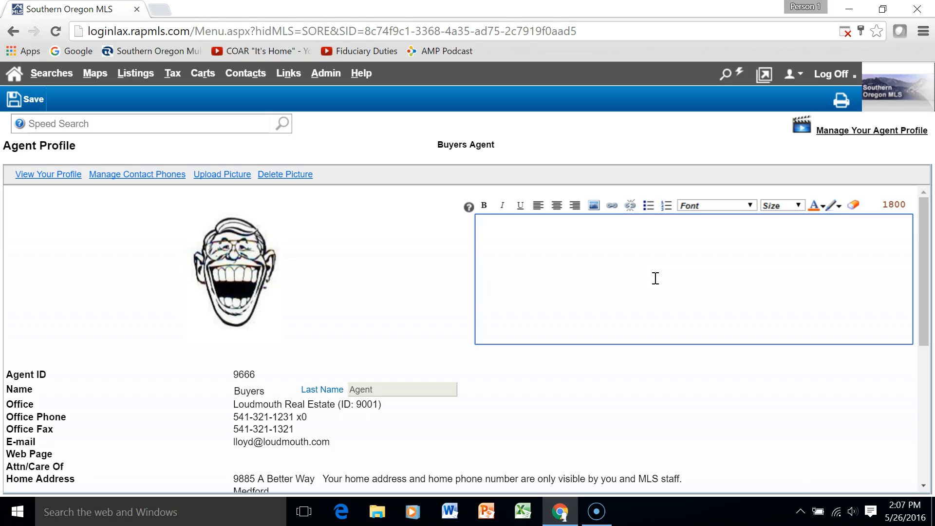
{"action": "left_click", "coordinate": [654, 336]}
{"action": "left_click", "coordinate": [656, 340]}
{"action": "scroll", "coordinate": [659, 350], "scroll_direction": "down", "scroll_amount": 3}
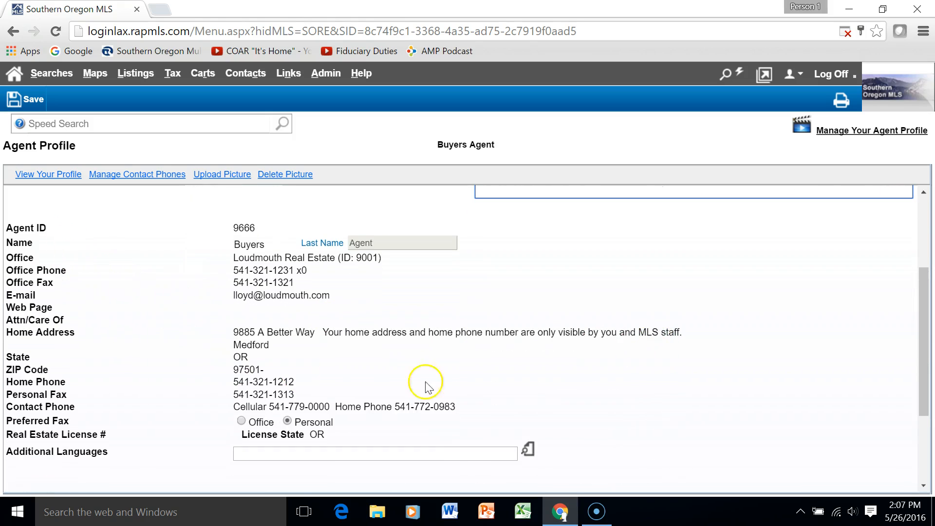
{"action": "scroll", "coordinate": [887, 317], "scroll_direction": "down", "scroll_amount": 2}
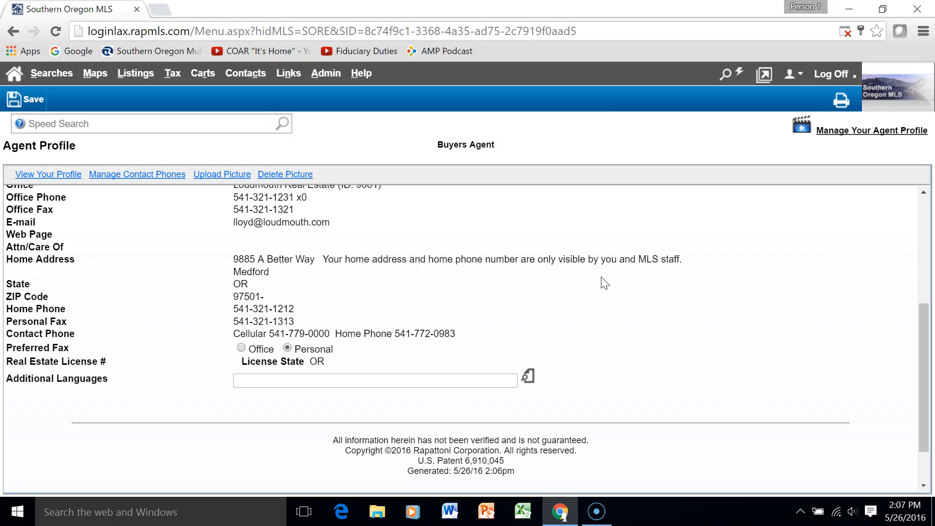
{"action": "scroll", "coordinate": [604, 283], "scroll_direction": "up", "scroll_amount": 5}
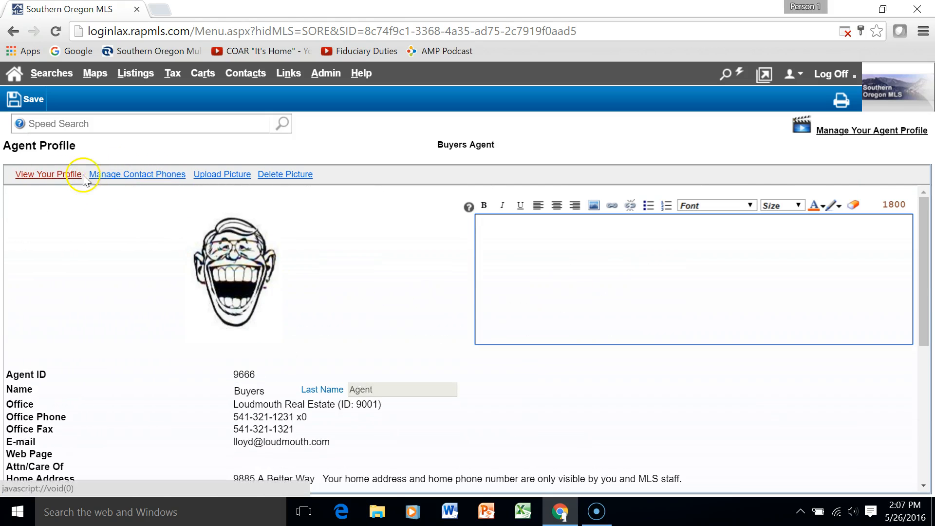
{"action": "left_click", "coordinate": [151, 176]}
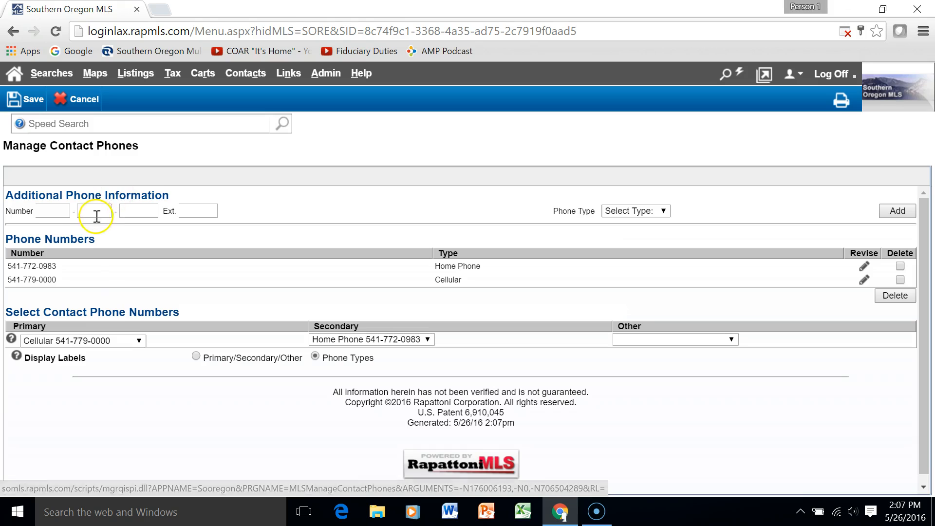
{"action": "left_click", "coordinate": [896, 280]}
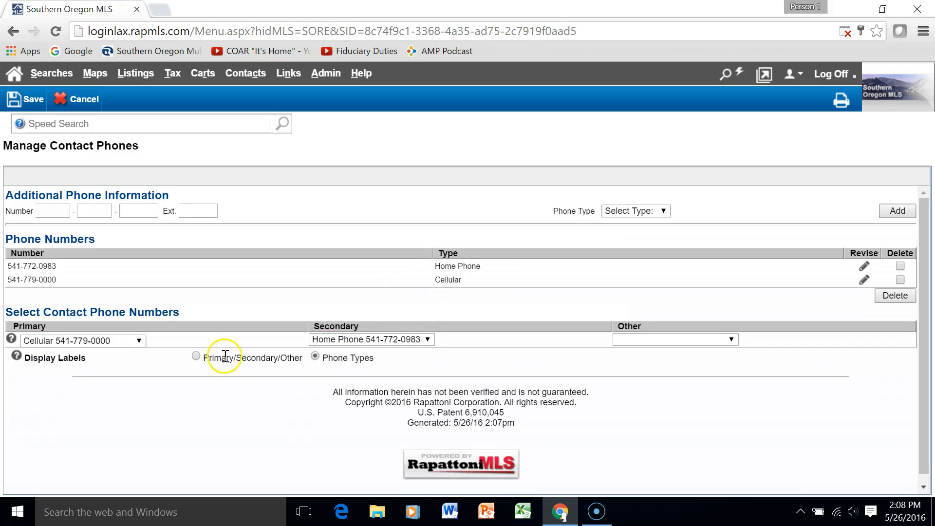
{"action": "left_click", "coordinate": [196, 356]}
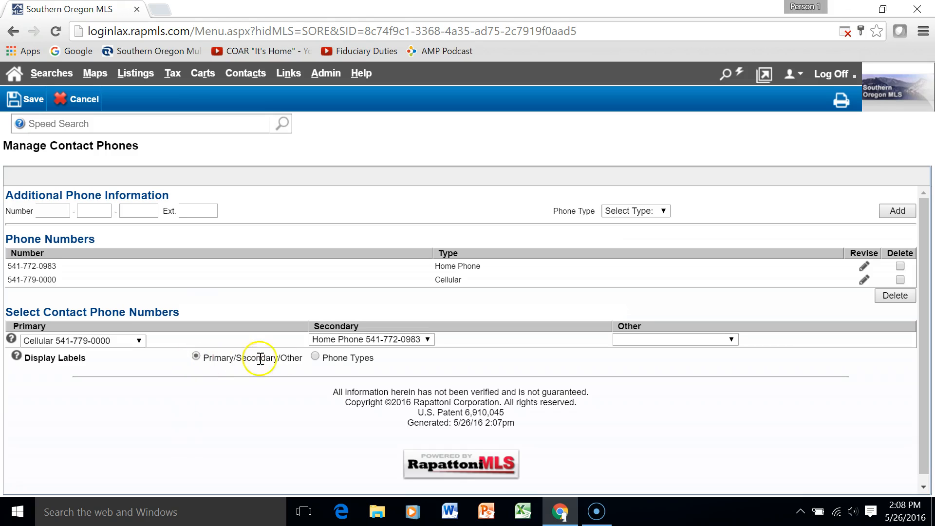
{"action": "left_click", "coordinate": [314, 356]}
{"action": "left_click", "coordinate": [111, 339]}
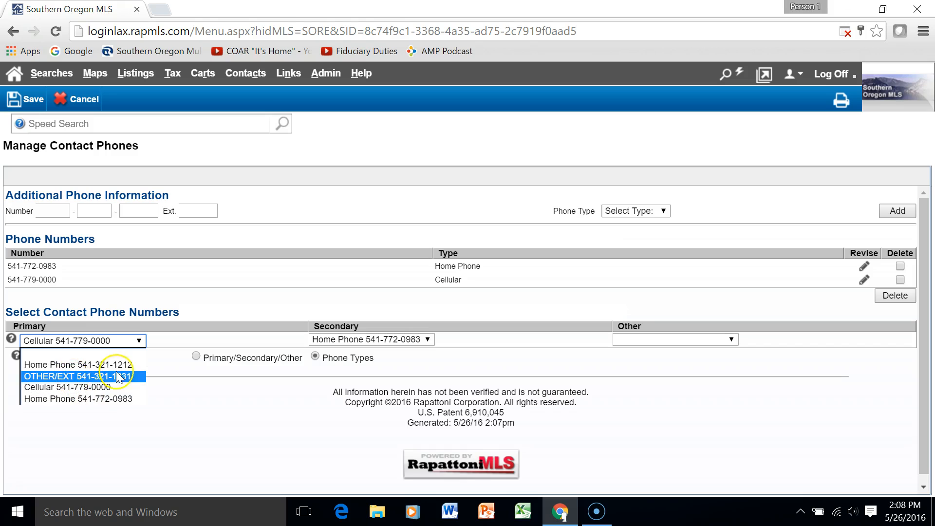
{"action": "left_click", "coordinate": [202, 392]}
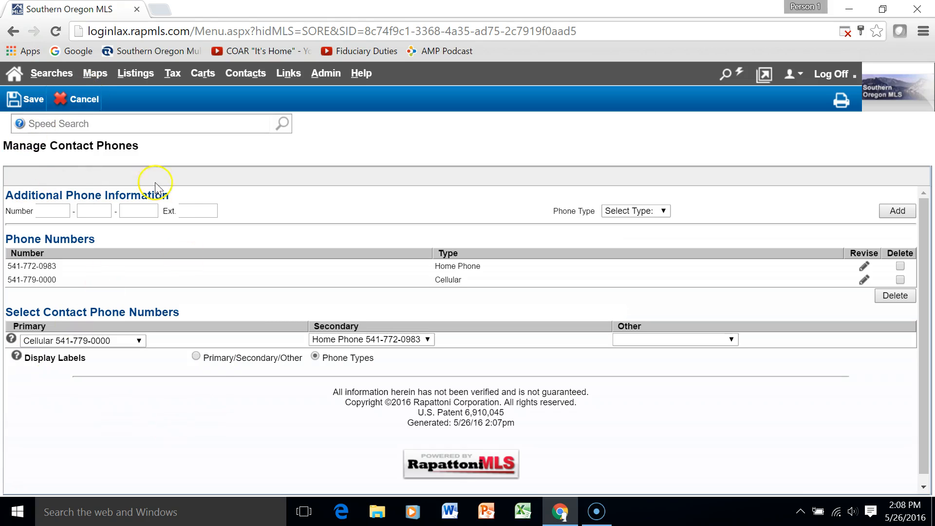
{"action": "left_click", "coordinate": [16, 103]}
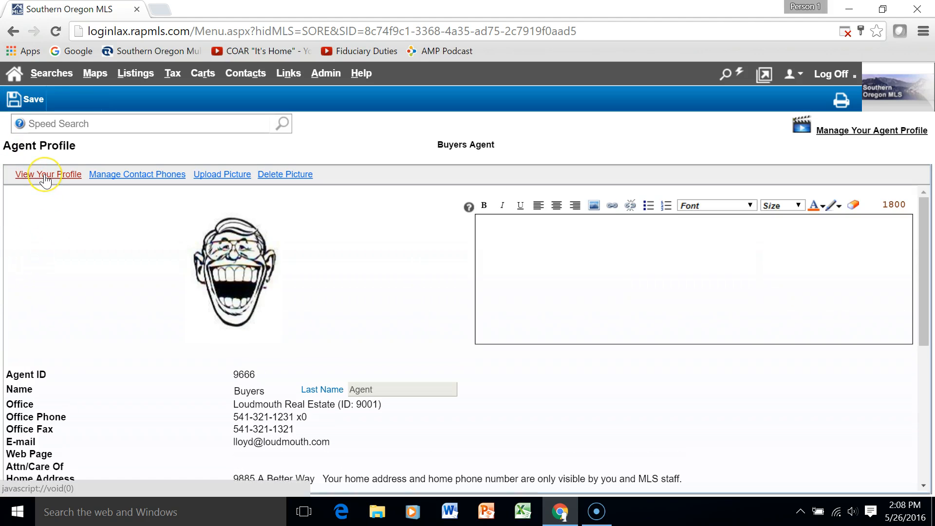
Write an introduction in the profile description, preview the public profile, and save the changes
{"action": "left_click", "coordinate": [698, 274]}
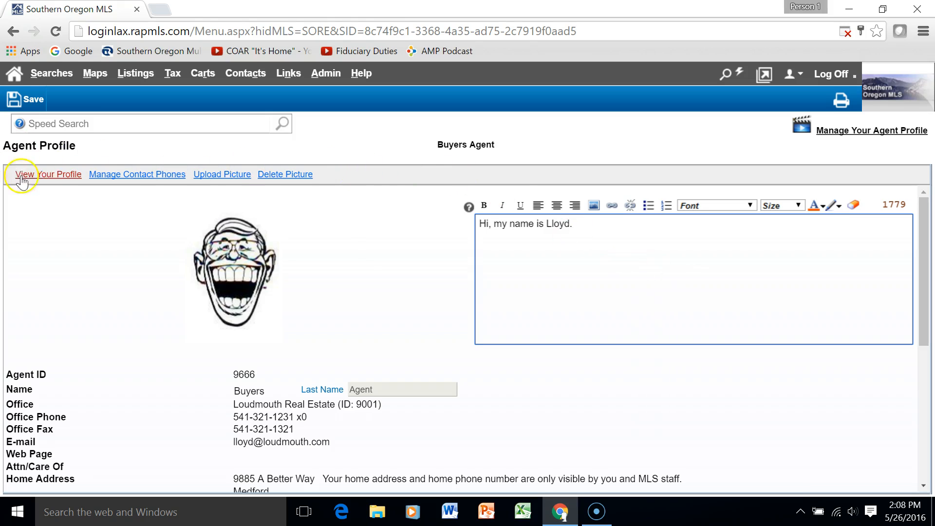
{"action": "left_click", "coordinate": [47, 176]}
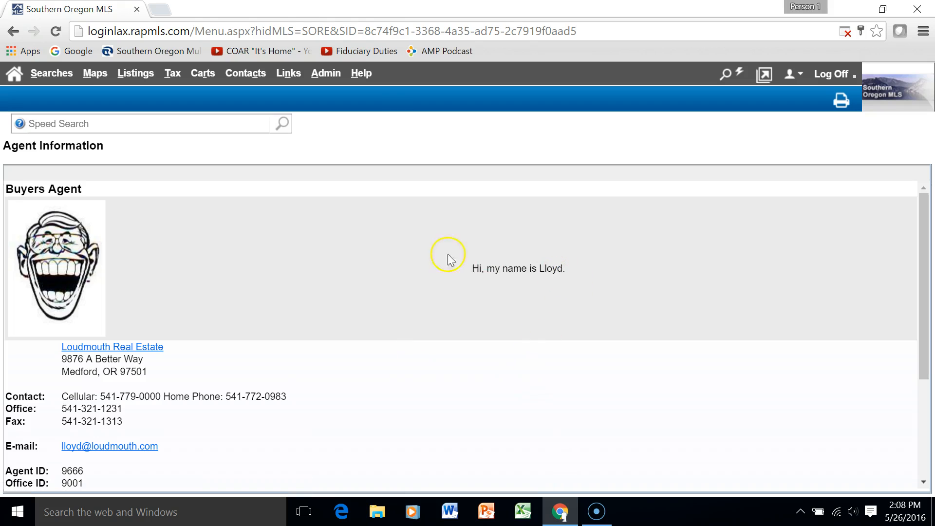
{"action": "scroll", "coordinate": [475, 294], "scroll_direction": "down", "scroll_amount": 5}
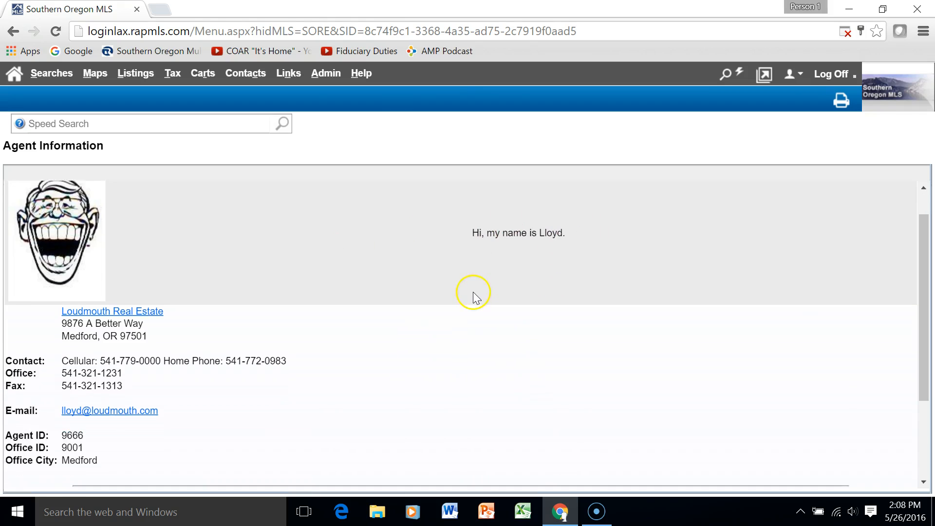
{"action": "scroll", "coordinate": [471, 292], "scroll_direction": "up", "scroll_amount": 5}
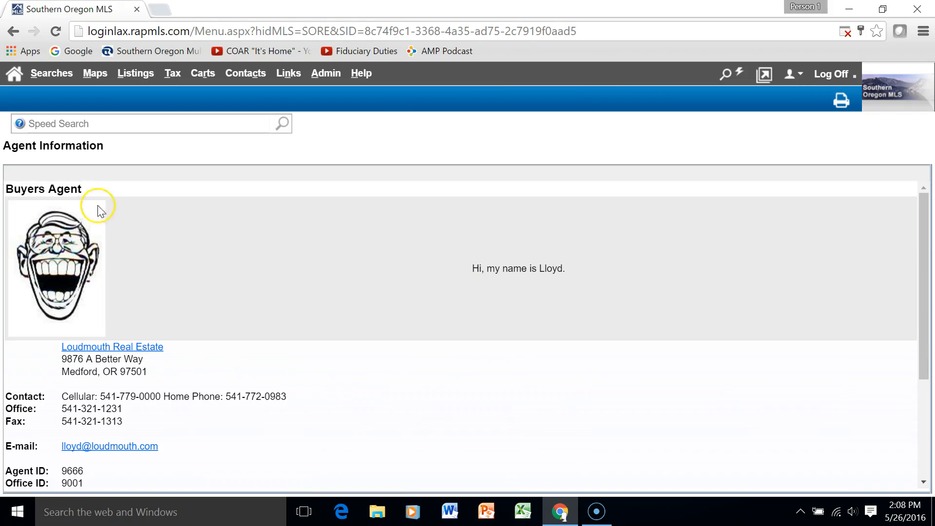
{"action": "left_click", "coordinate": [9, 33]}
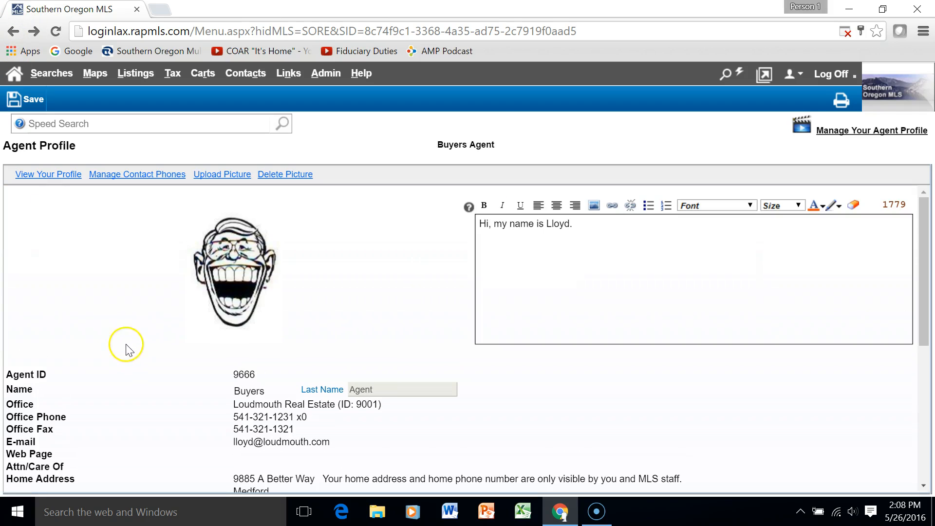
{"action": "left_click", "coordinate": [34, 97]}
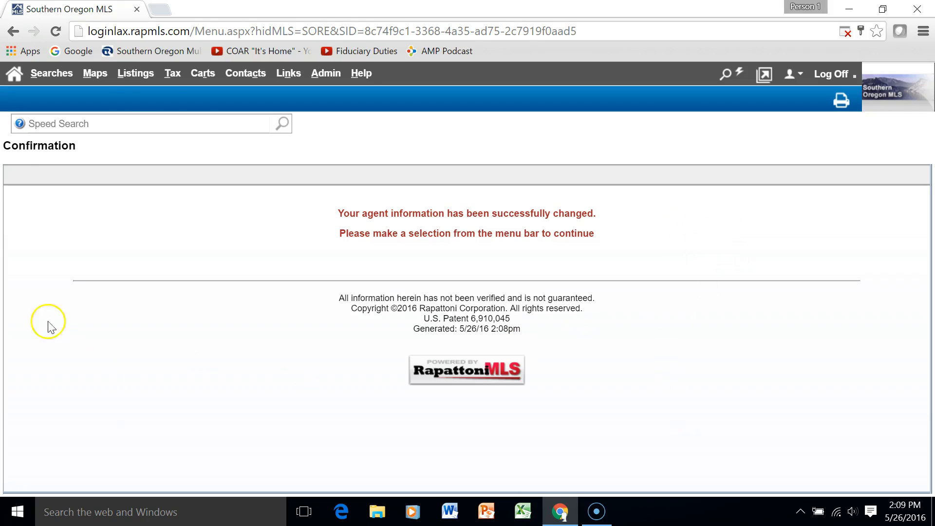
{"action": "left_click", "coordinate": [333, 72]}
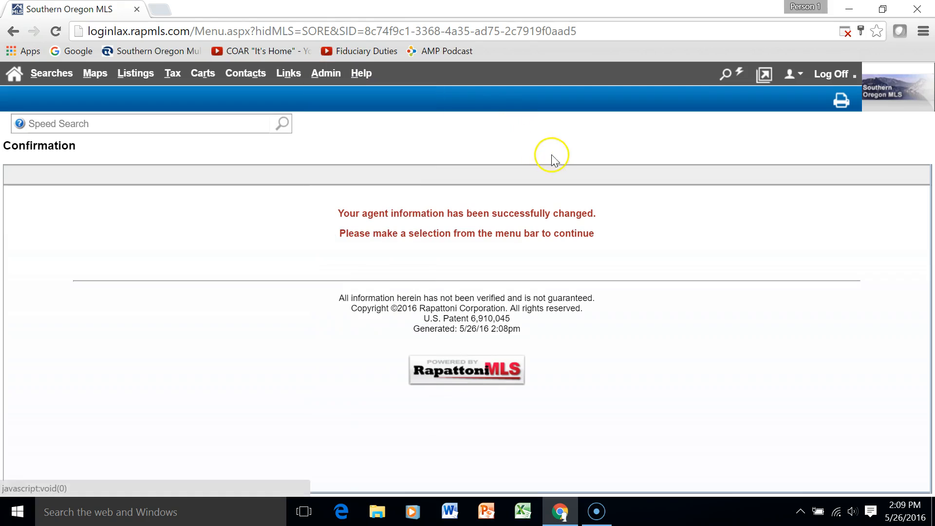
Open Admin > Your Preferences and expand the General preferences section
{"action": "left_click", "coordinate": [326, 73]}
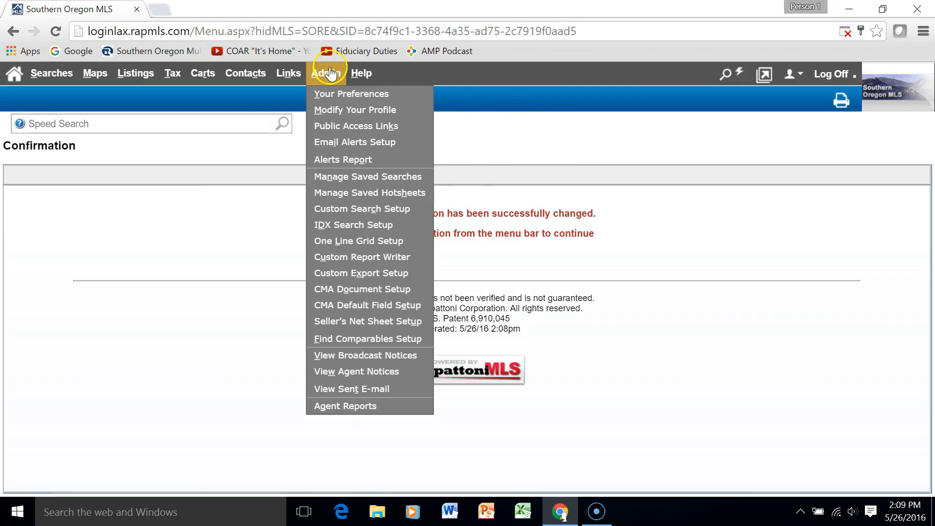
{"action": "left_click", "coordinate": [323, 93]}
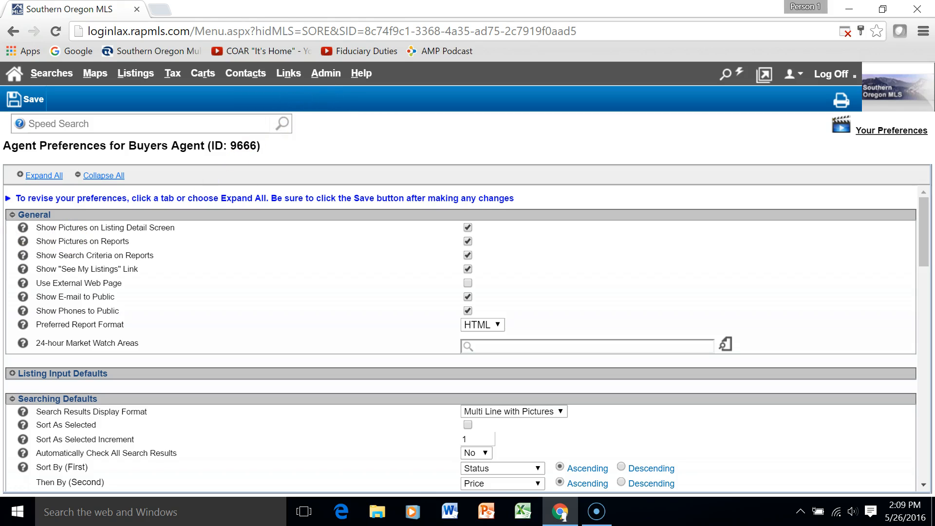
{"action": "left_click", "coordinate": [18, 215]}
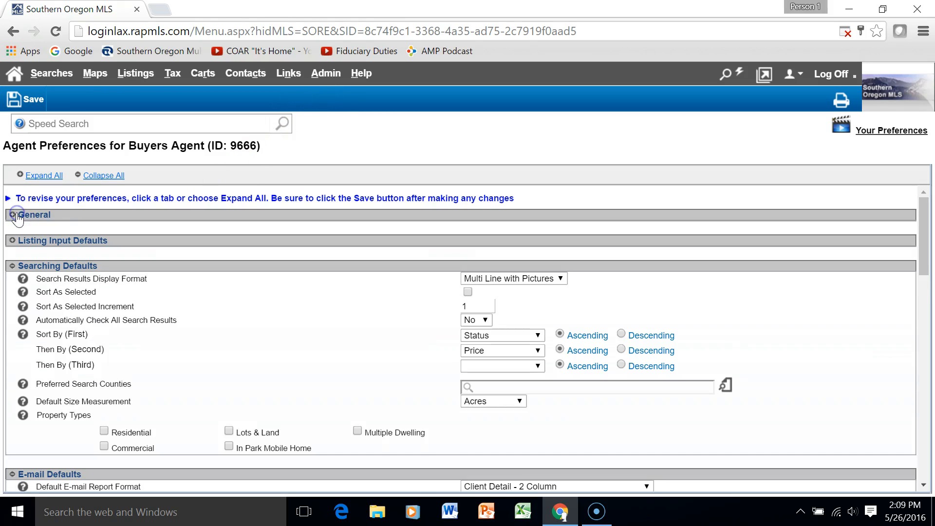
{"action": "left_click", "coordinate": [48, 215]}
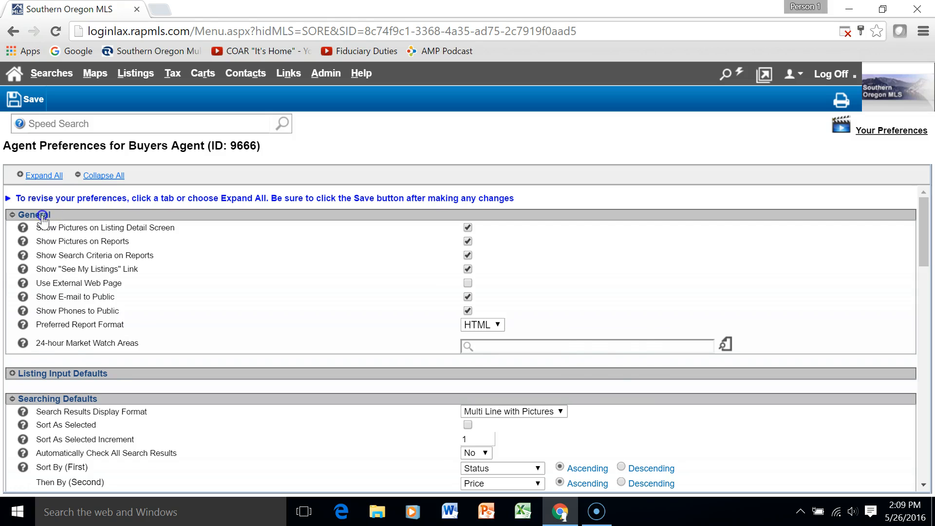
{"action": "left_click", "coordinate": [40, 216]}
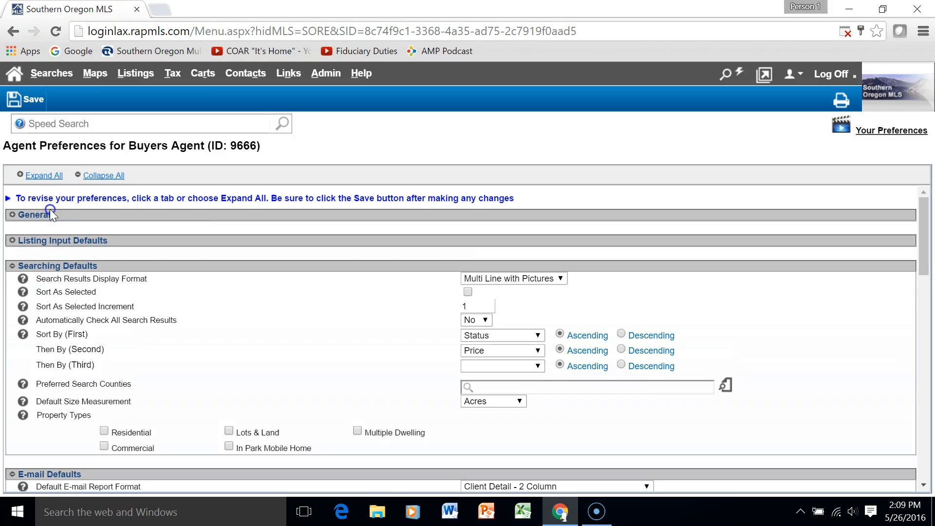
{"action": "left_click", "coordinate": [42, 216]}
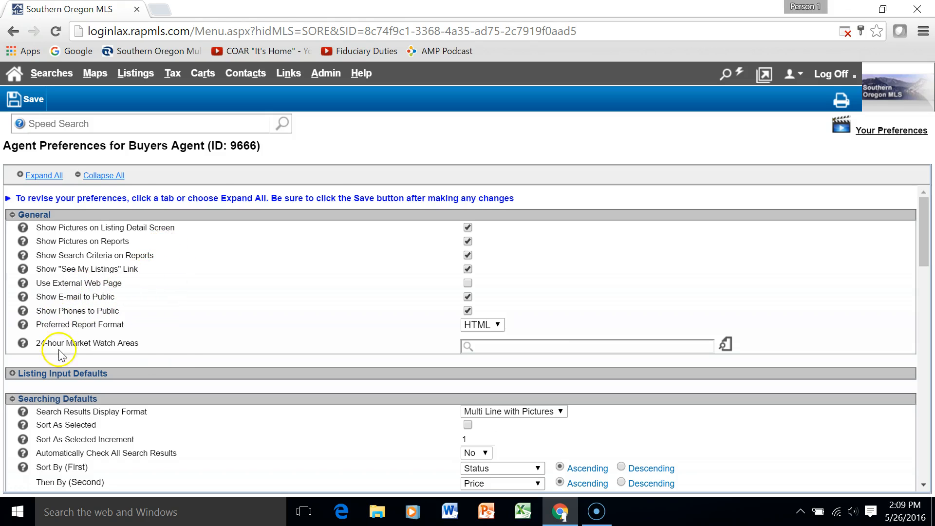
{"action": "scroll", "coordinate": [180, 344], "scroll_direction": "down", "scroll_amount": 3}
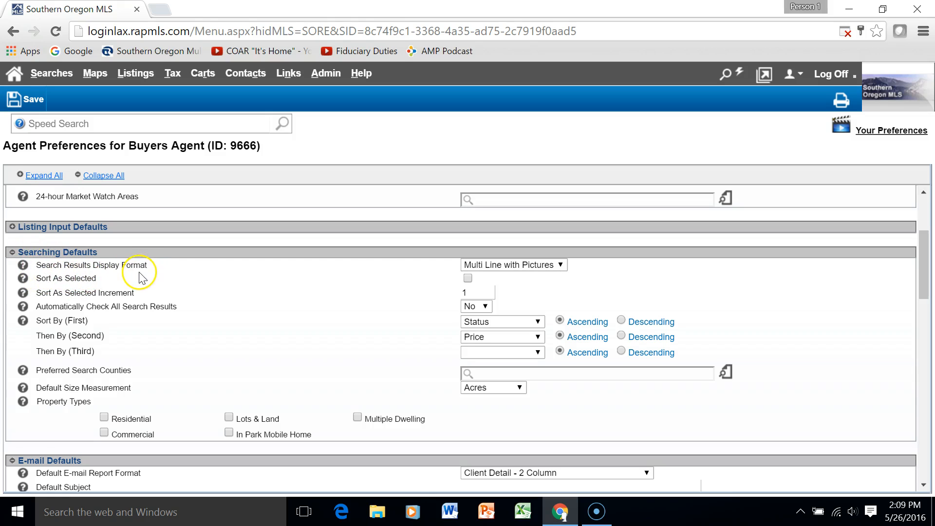
Set Search Results Display Format to One Line Grid and turn on Sort As Selected
{"action": "left_click", "coordinate": [561, 265]}
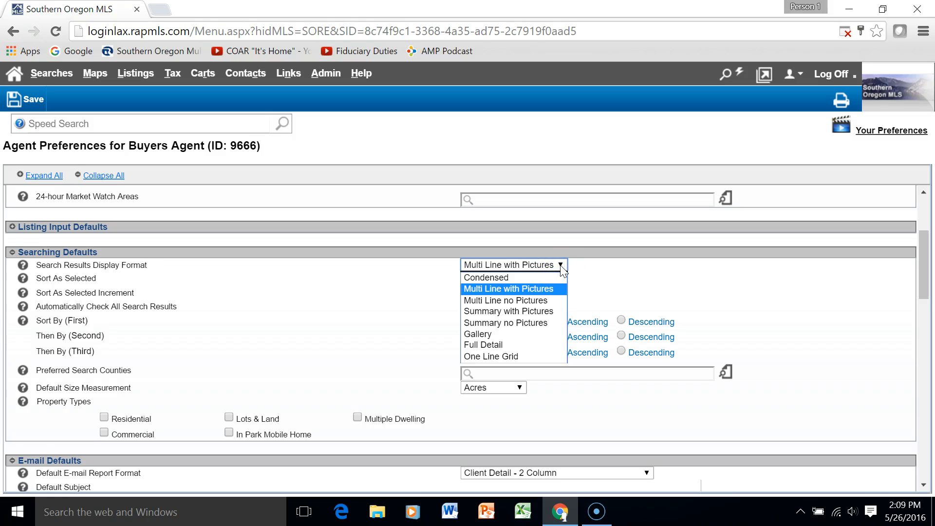
{"action": "left_click", "coordinate": [511, 358]}
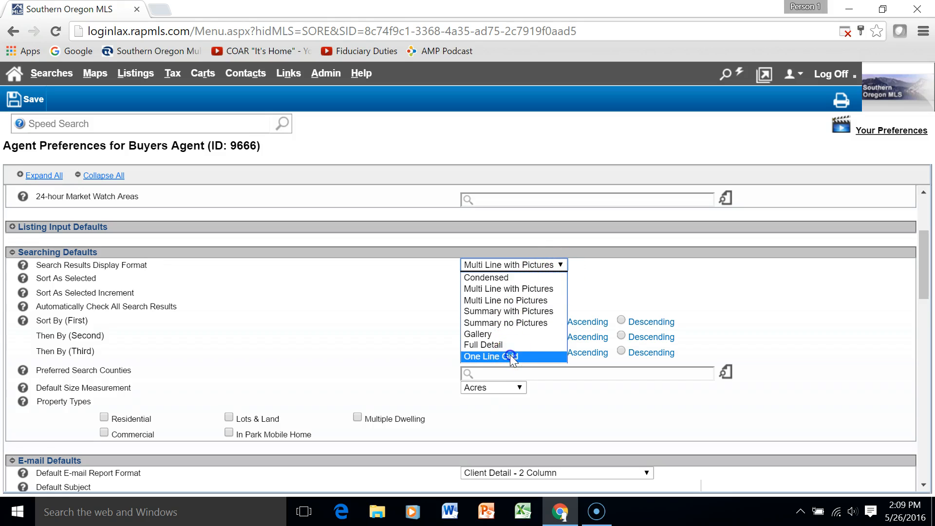
{"action": "left_click", "coordinate": [554, 271]}
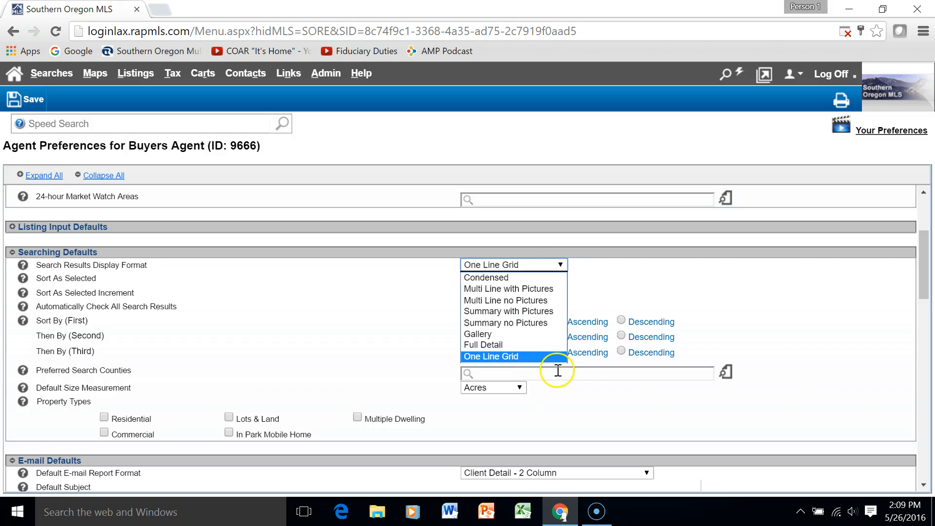
{"action": "left_click", "coordinate": [537, 357]}
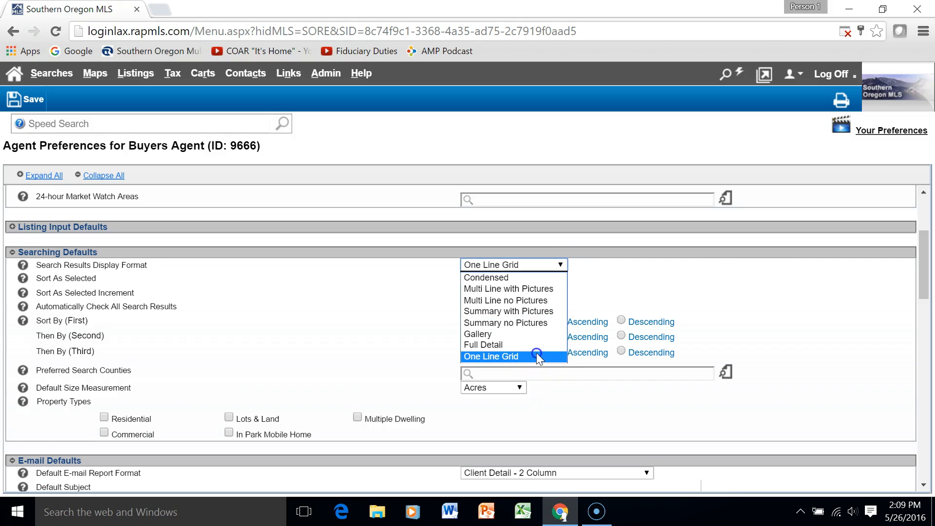
{"action": "left_click", "coordinate": [560, 265]}
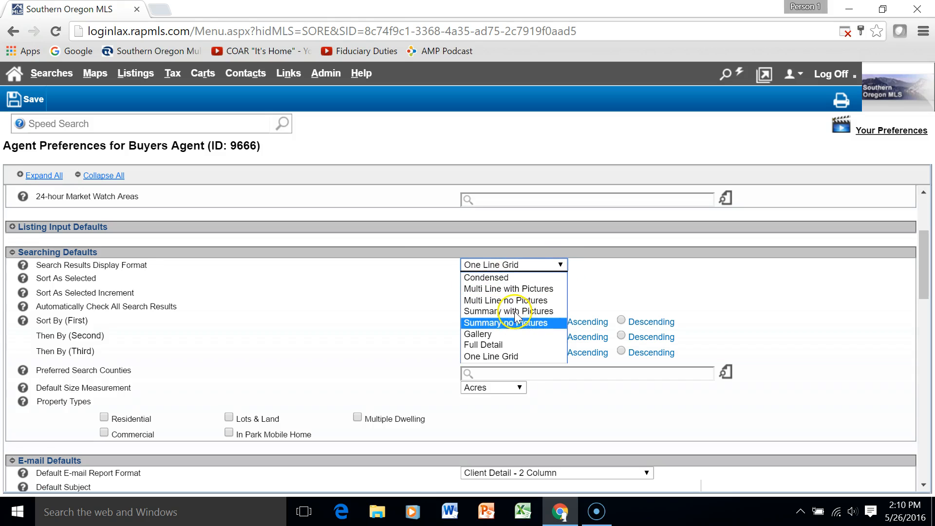
{"action": "left_click", "coordinate": [516, 356]}
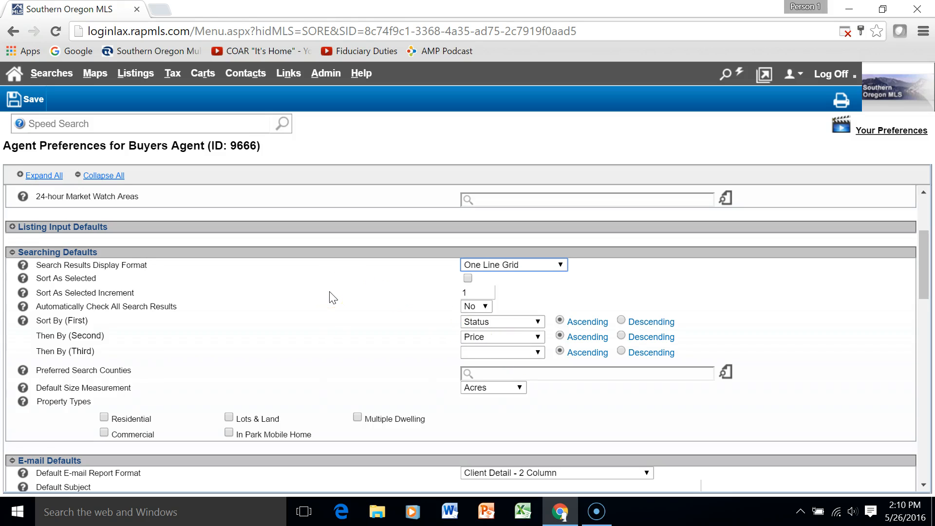
{"action": "left_click", "coordinate": [468, 278]}
{"action": "left_click", "coordinate": [277, 312]}
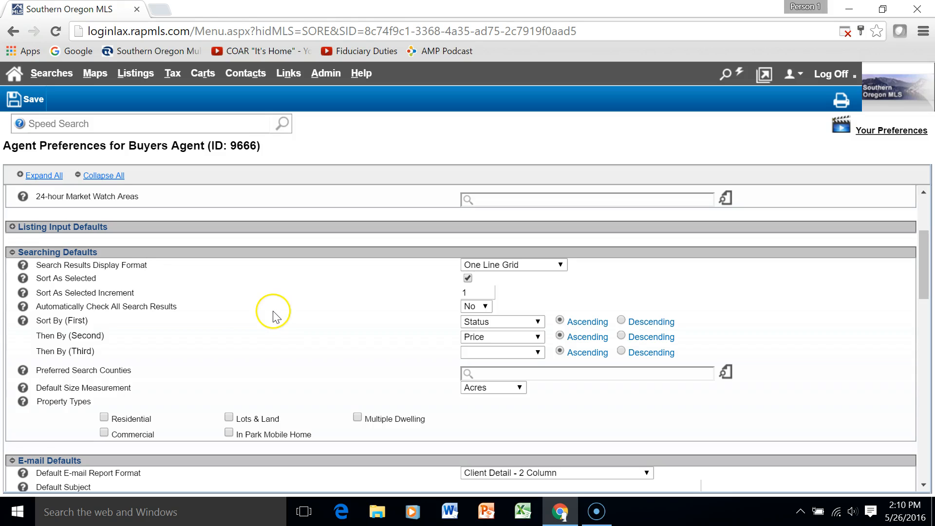
Save the agent preferences changes
{"action": "left_click", "coordinate": [32, 98]}
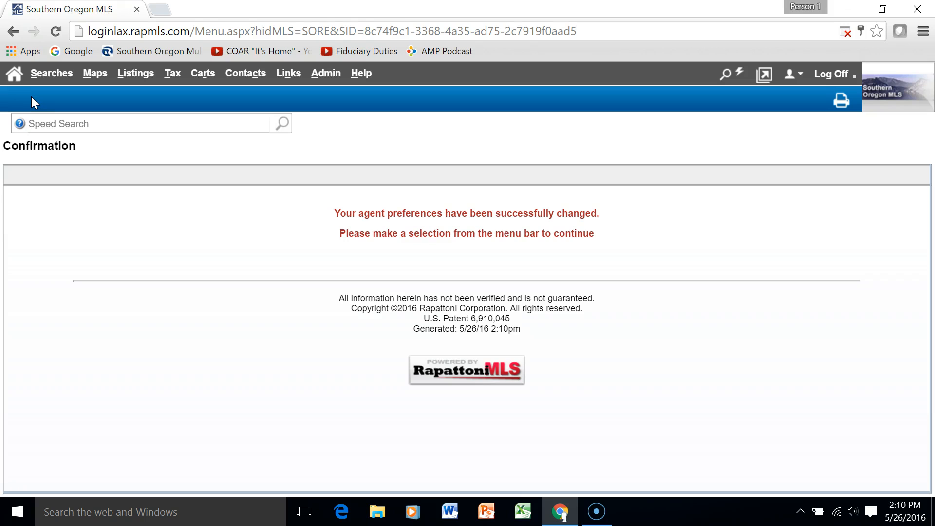
{"action": "mouse_move", "coordinate": [64, 74]}
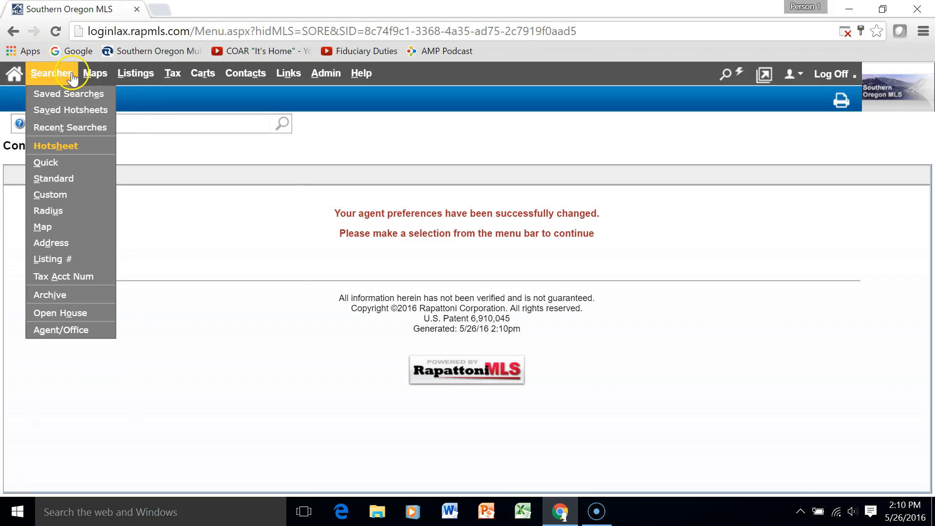
Open Searches > Standard and review the General Criteria form
{"action": "left_click", "coordinate": [63, 180]}
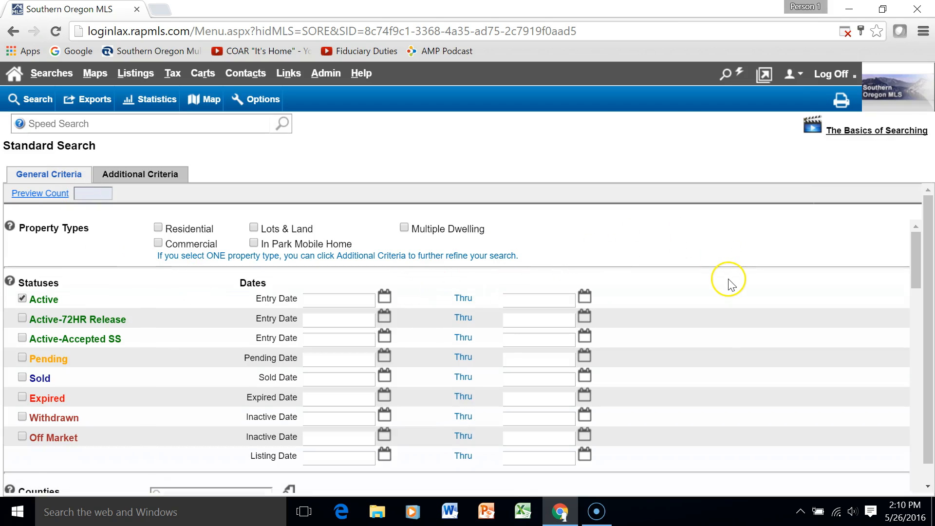
{"action": "scroll", "coordinate": [729, 285], "scroll_direction": "down", "scroll_amount": 15}
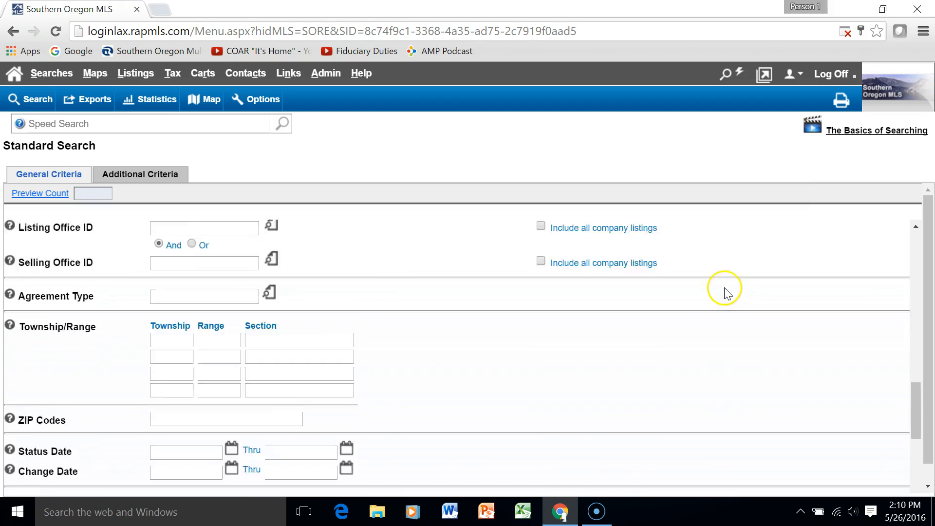
{"action": "scroll", "coordinate": [726, 291], "scroll_direction": "down", "scroll_amount": 8}
{"action": "scroll", "coordinate": [723, 292], "scroll_direction": "up", "scroll_amount": 15}
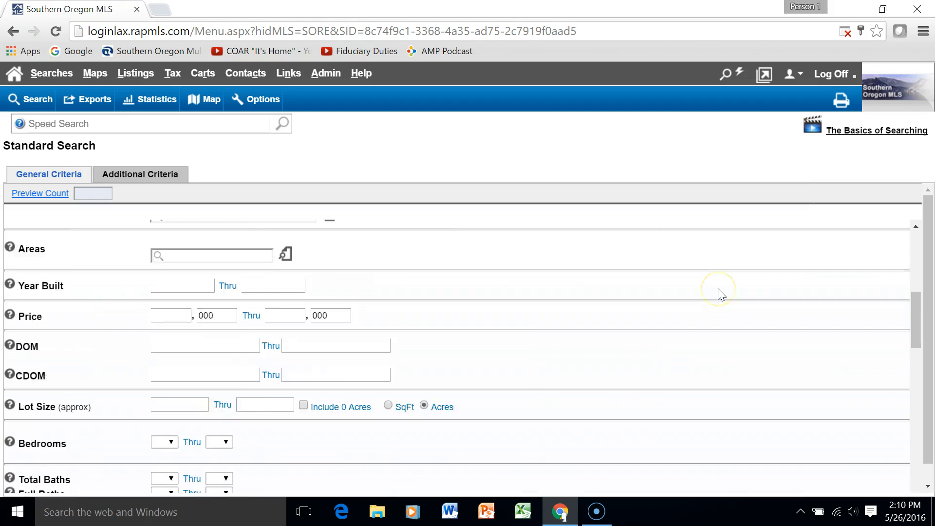
{"action": "scroll", "coordinate": [723, 292], "scroll_direction": "up", "scroll_amount": 6}
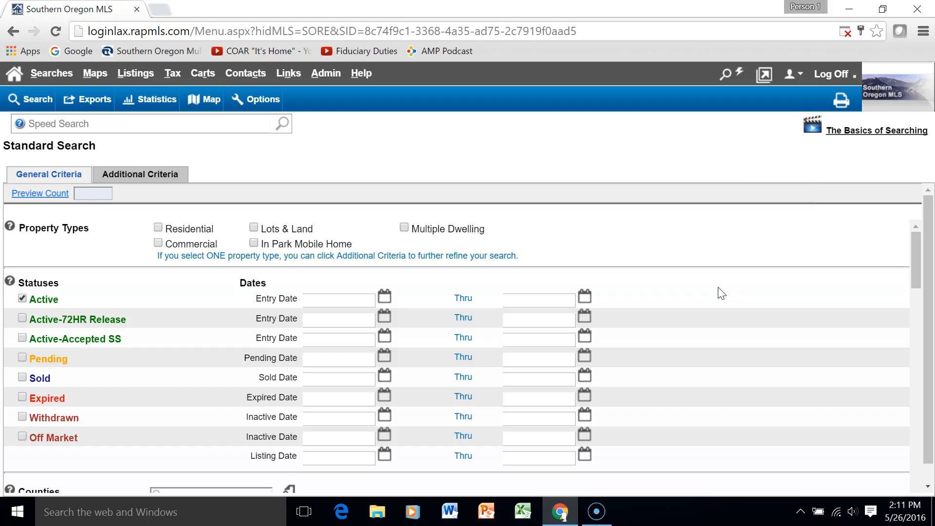
{"action": "left_click", "coordinate": [695, 328]}
Limit the search to Residential property type and Residential subtype, leaving Multiple Dwelling and Lots & Land unchecked
{"action": "left_click", "coordinate": [158, 228]}
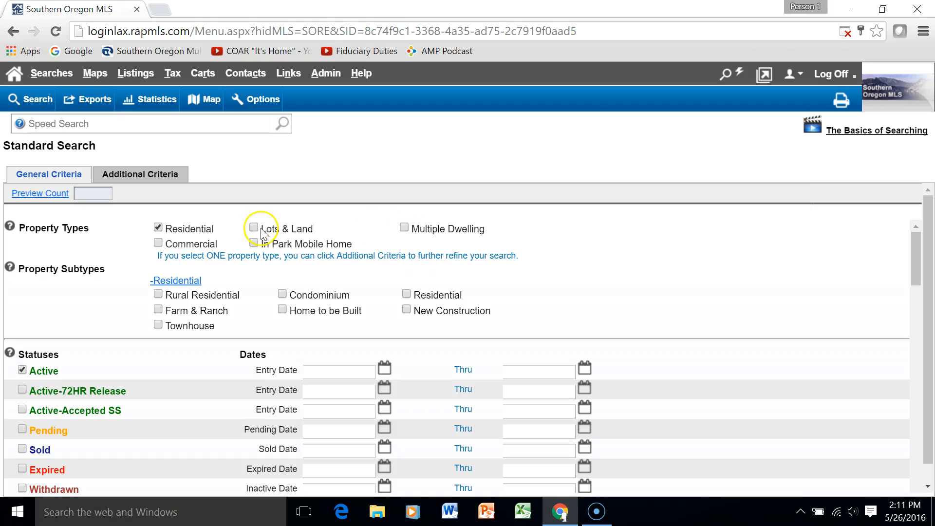
{"action": "left_click", "coordinate": [404, 228]}
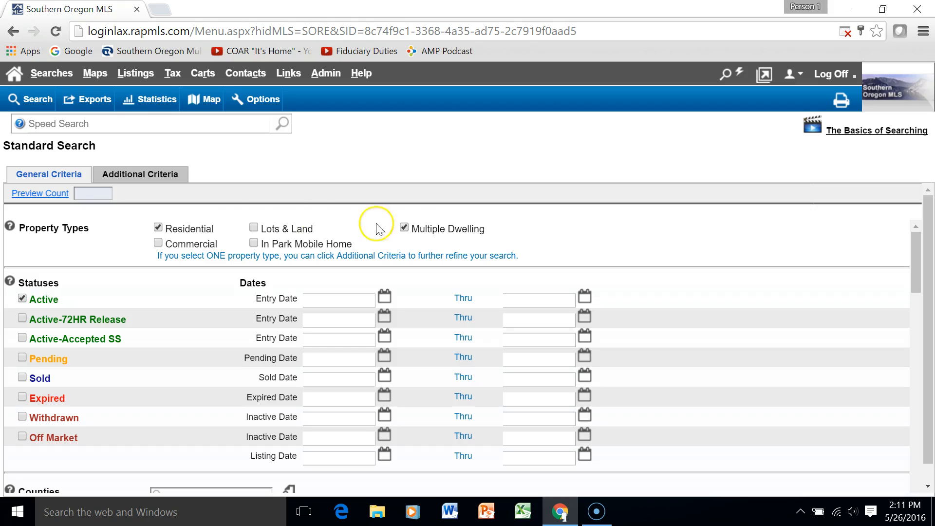
{"action": "left_click", "coordinate": [405, 228]}
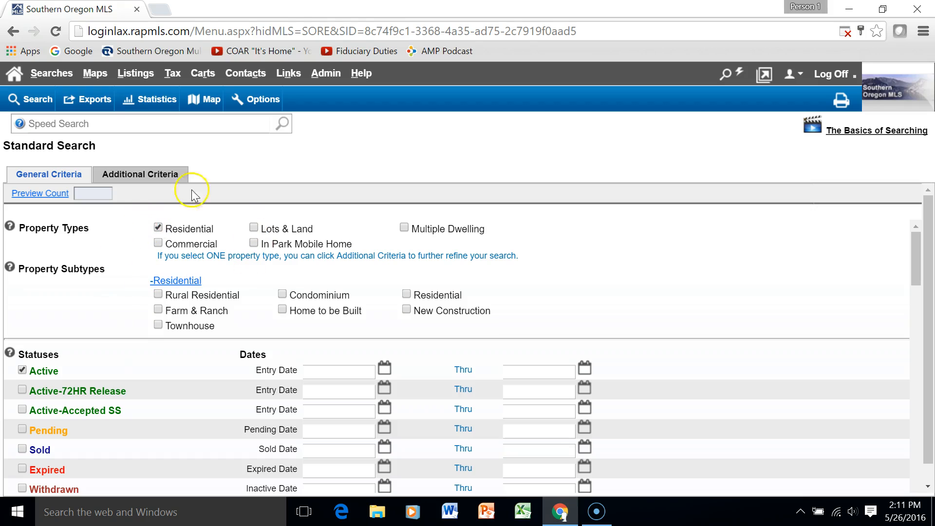
{"action": "left_click", "coordinate": [150, 176]}
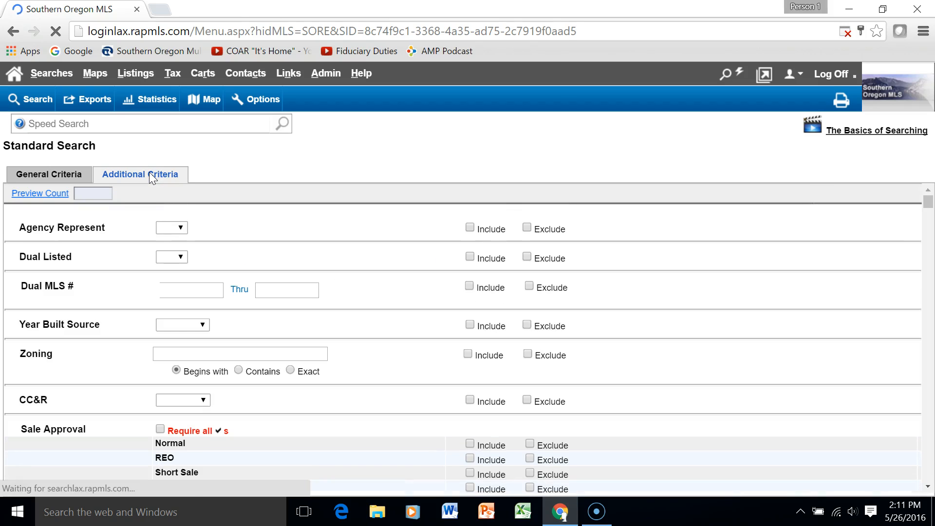
{"action": "left_click", "coordinate": [46, 177]}
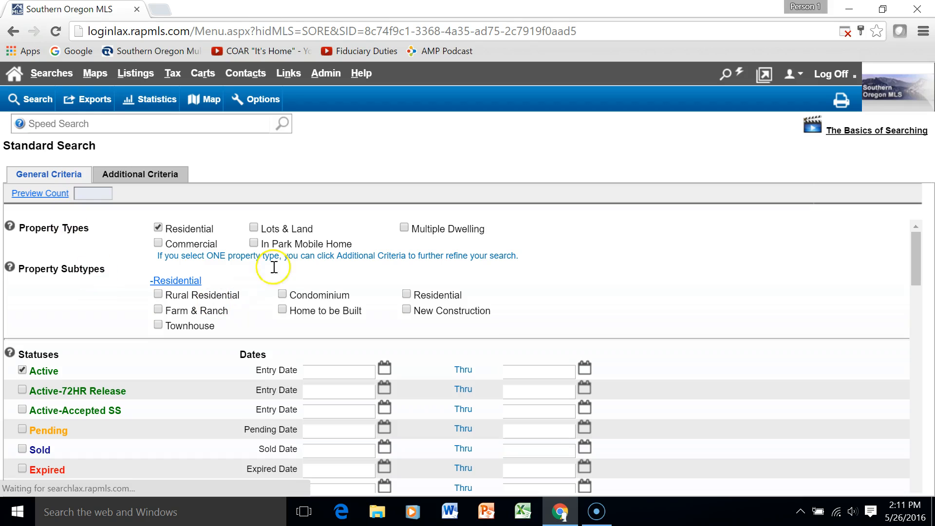
{"action": "left_click", "coordinate": [253, 227]}
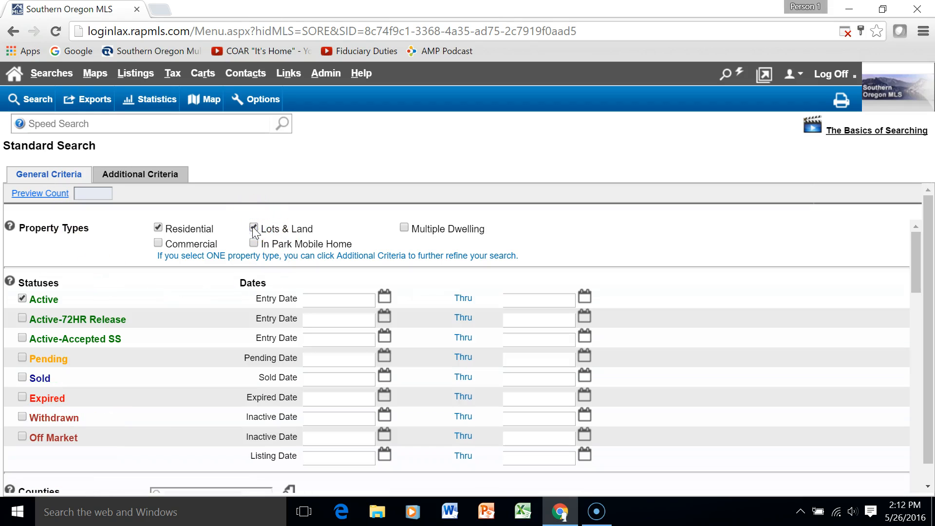
{"action": "left_click", "coordinate": [150, 177]}
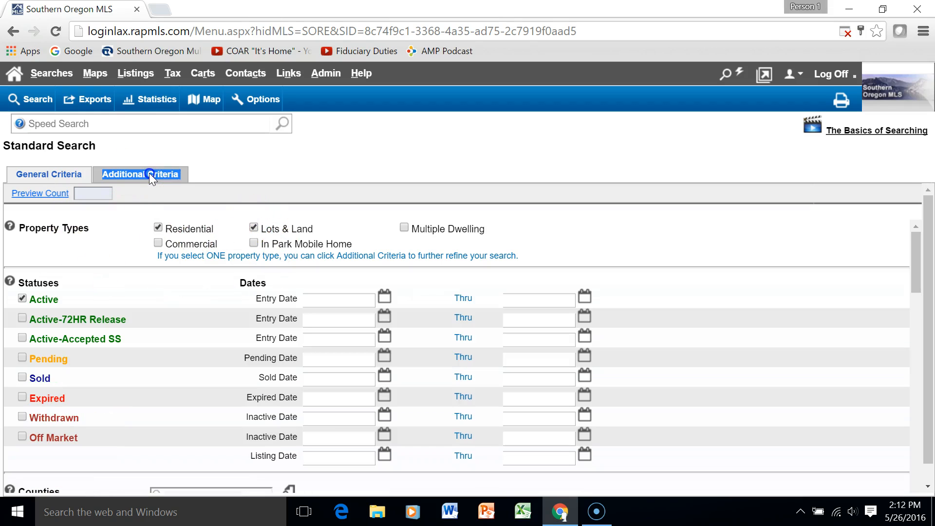
{"action": "left_click", "coordinate": [248, 166]}
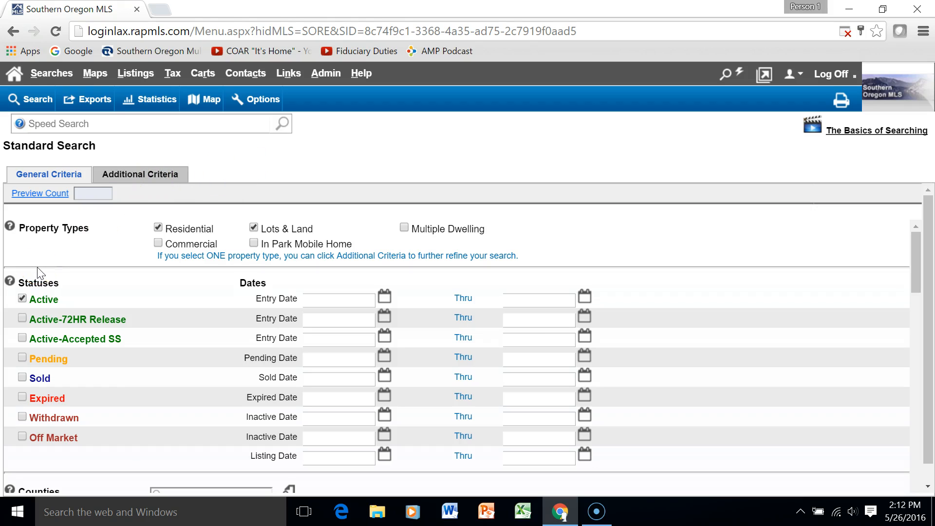
{"action": "left_click", "coordinate": [60, 284]}
{"action": "left_click", "coordinate": [253, 228]}
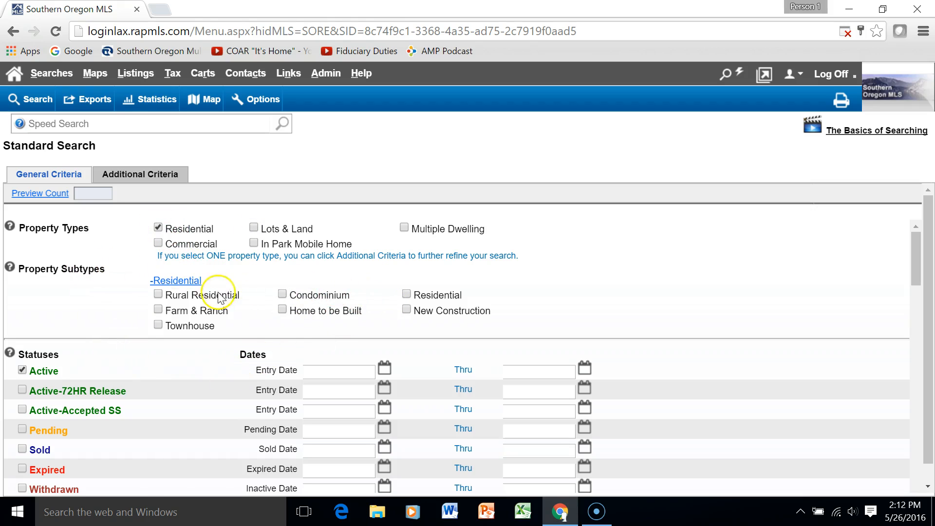
{"action": "left_click", "coordinate": [406, 294]}
Add Active-72HR Release and Active-Accepted SS to the included listing statuses
{"action": "scroll", "coordinate": [754, 359], "scroll_direction": "down", "scroll_amount": 3}
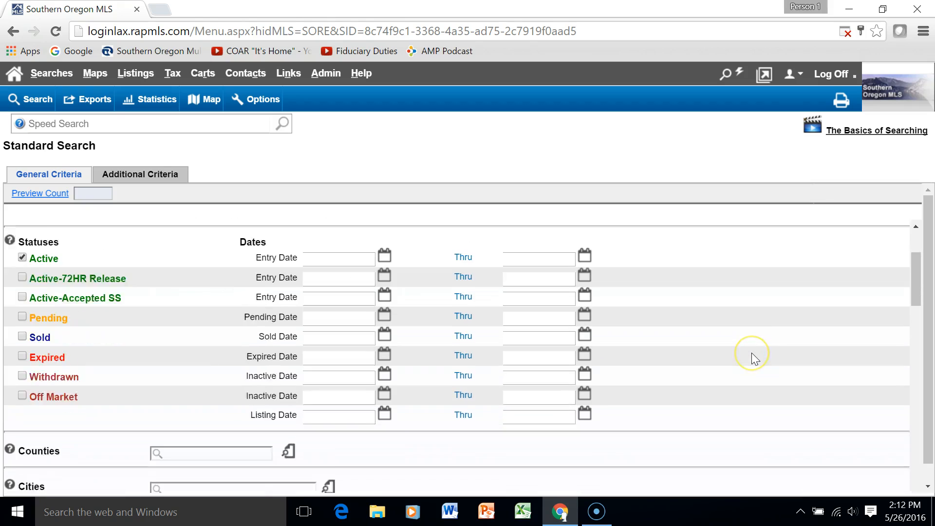
{"action": "scroll", "coordinate": [752, 352], "scroll_direction": "up", "scroll_amount": 2}
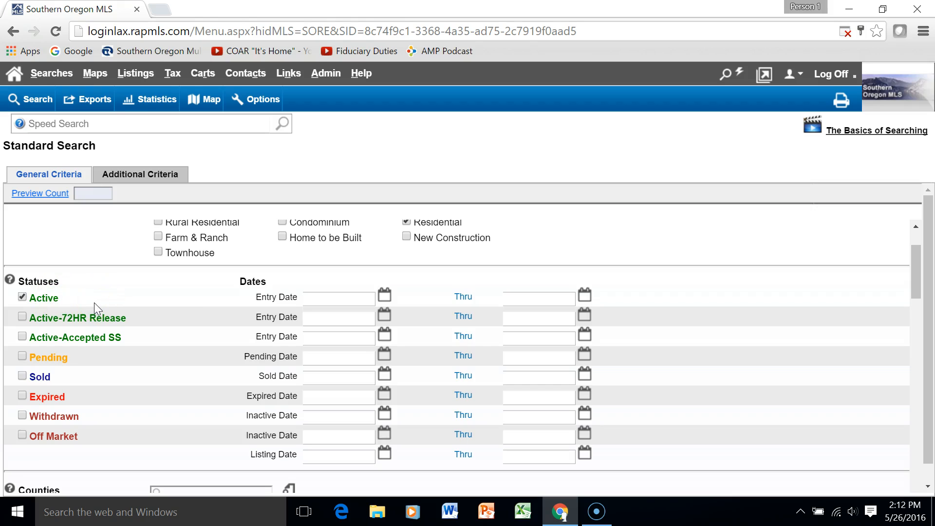
{"action": "left_click", "coordinate": [22, 317]}
{"action": "left_click", "coordinate": [22, 337]}
{"action": "scroll", "coordinate": [181, 345], "scroll_direction": "down", "scroll_amount": 1}
{"action": "scroll", "coordinate": [182, 343], "scroll_direction": "down", "scroll_amount": 6}
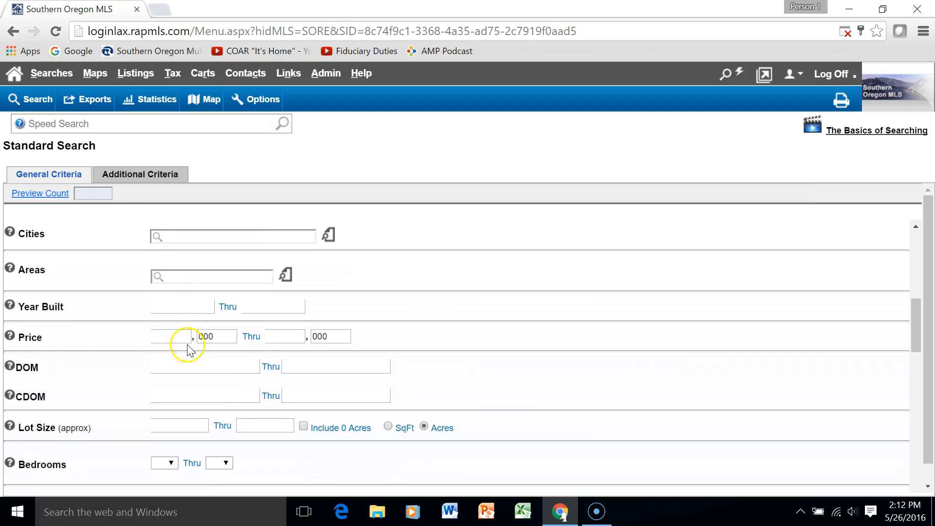
{"action": "scroll", "coordinate": [663, 321], "scroll_direction": "up", "scroll_amount": 3}
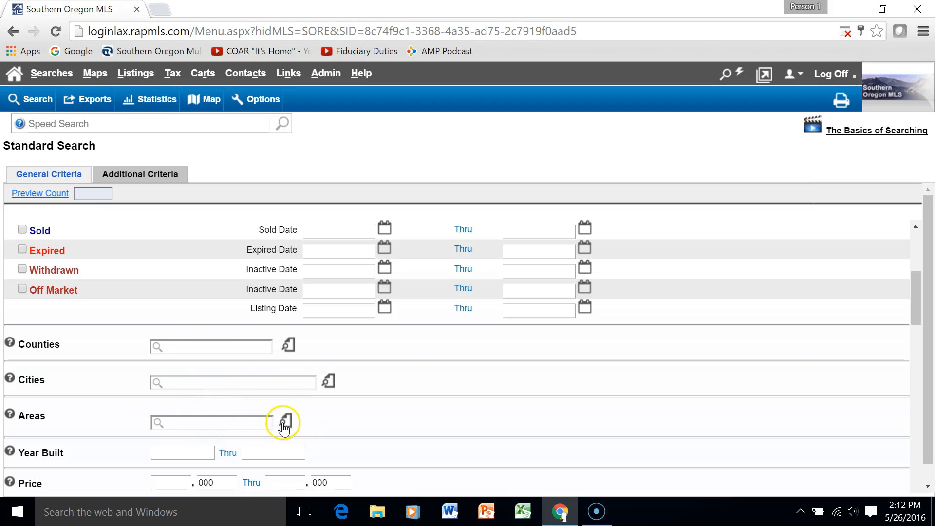
Set the Cities criterion to Medford and Phoenix using the city lookup list
{"action": "left_click", "coordinate": [328, 382]}
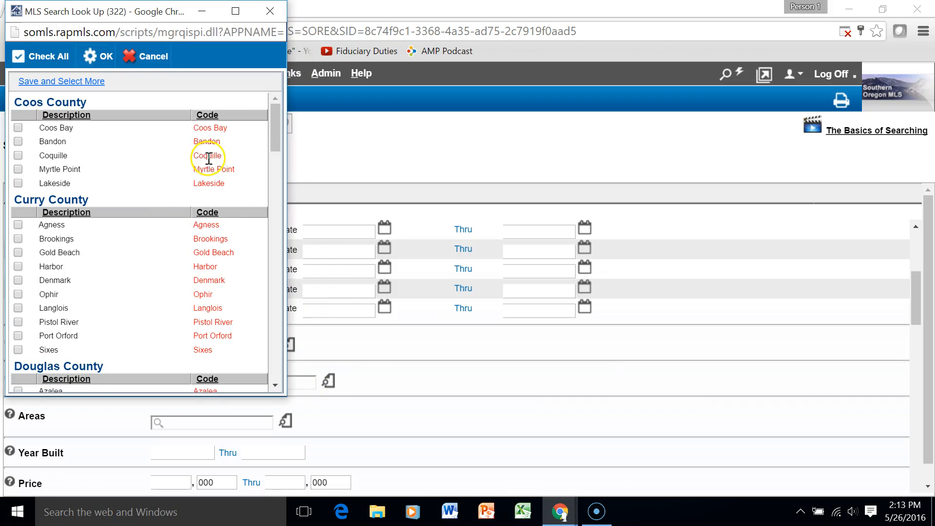
{"action": "scroll", "coordinate": [108, 312], "scroll_direction": "down", "scroll_amount": 14}
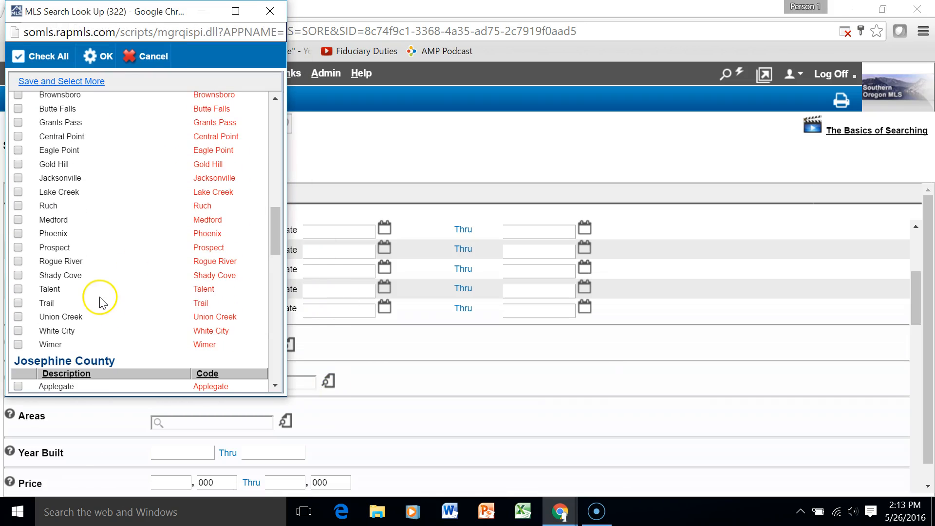
{"action": "left_click", "coordinate": [18, 220]}
{"action": "left_click", "coordinate": [19, 234]}
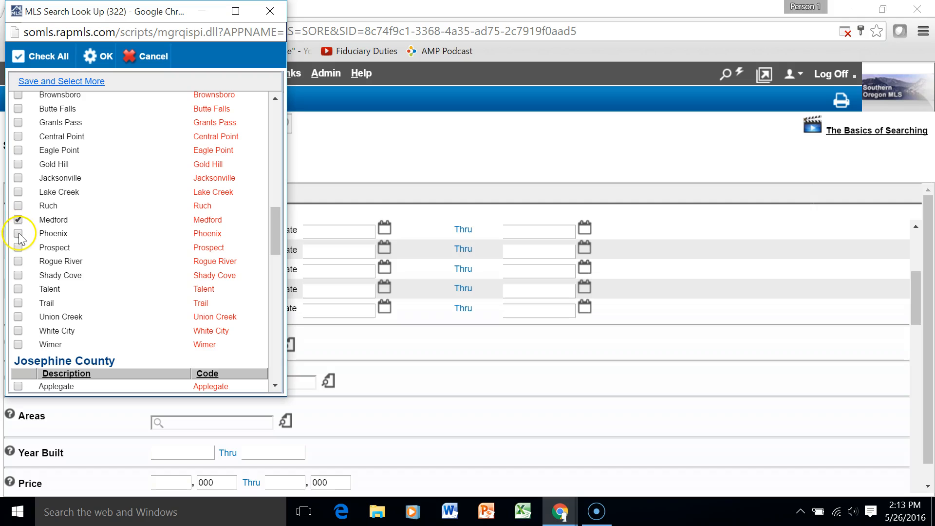
{"action": "left_click", "coordinate": [19, 235]}
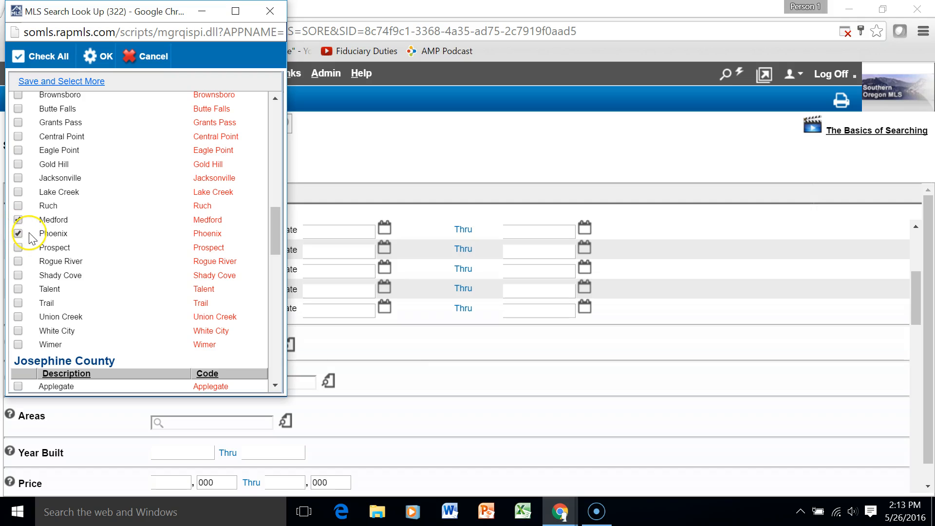
{"action": "left_click", "coordinate": [98, 57]}
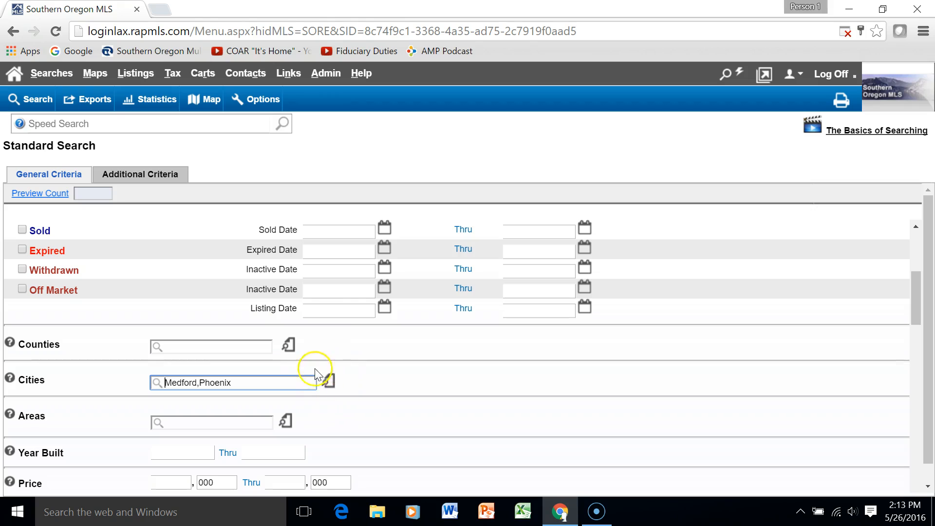
{"action": "left_click", "coordinate": [329, 385]}
Add Ashland via the ',ash' autocomplete so Cities reads Medford, Phoenix, Ashland
{"action": "left_click", "coordinate": [328, 383]}
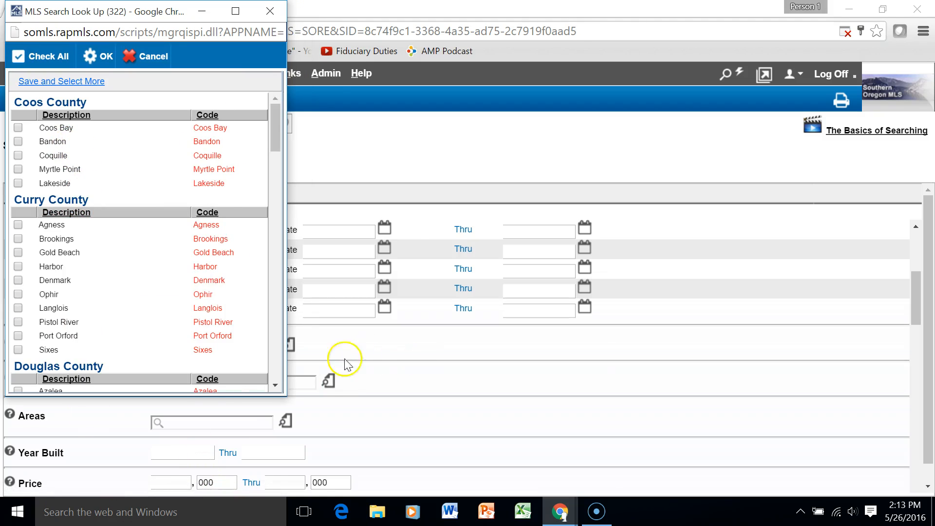
{"action": "left_click", "coordinate": [269, 11]}
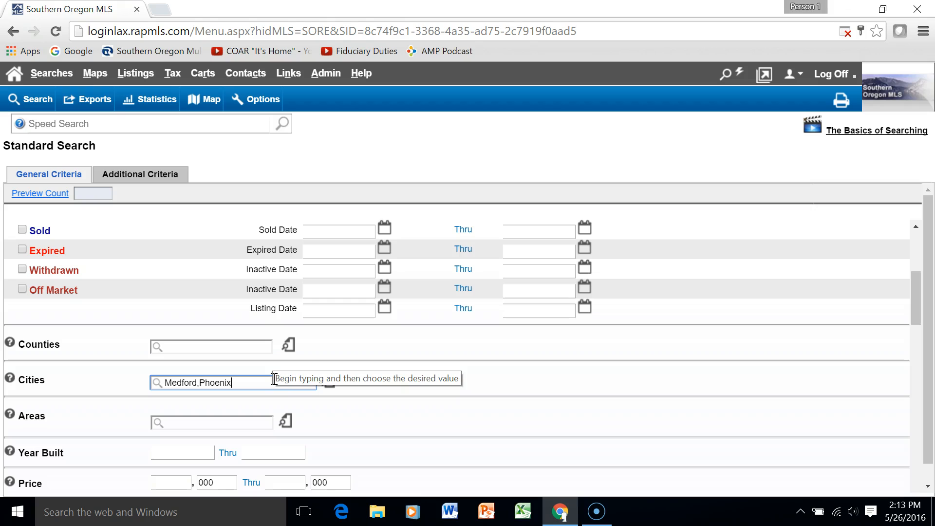
{"action": "type", "text": ","}
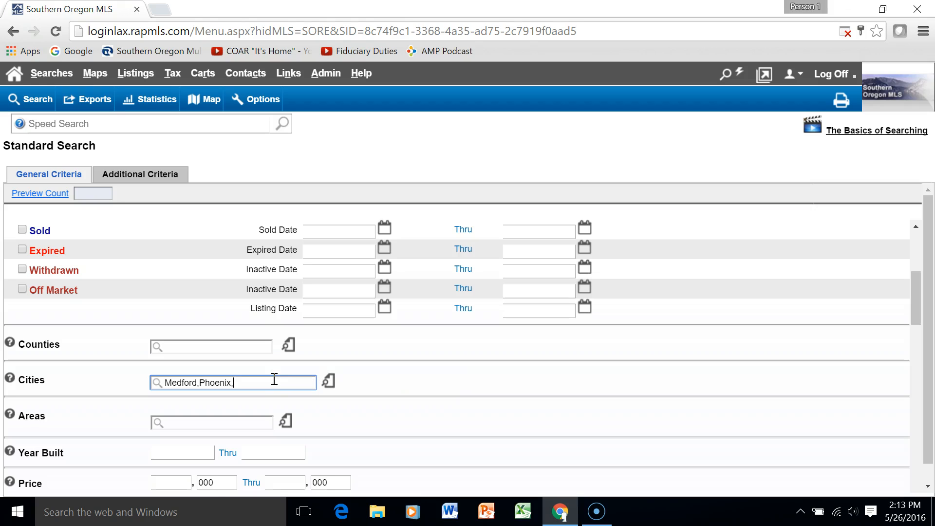
{"action": "type", "text": "ash"}
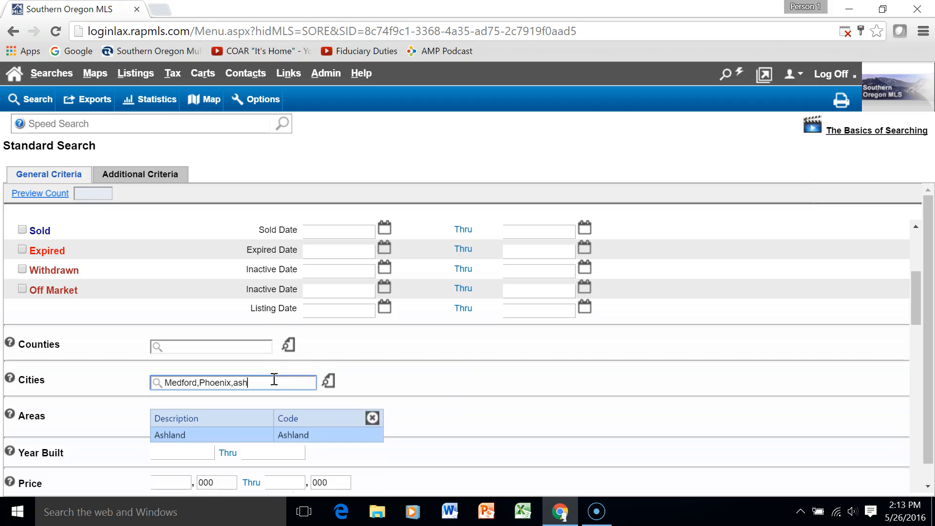
{"action": "left_click", "coordinate": [227, 441]}
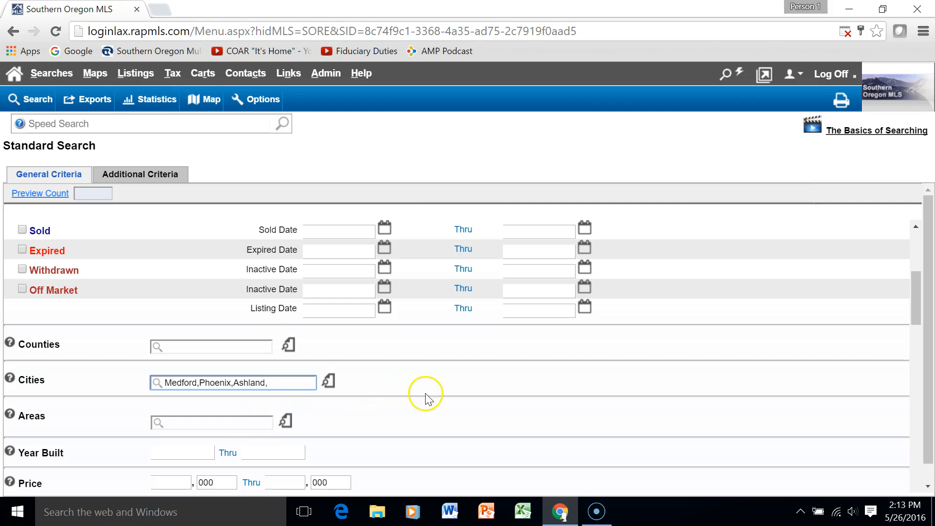
{"action": "scroll", "coordinate": [589, 420], "scroll_direction": "down", "scroll_amount": 3}
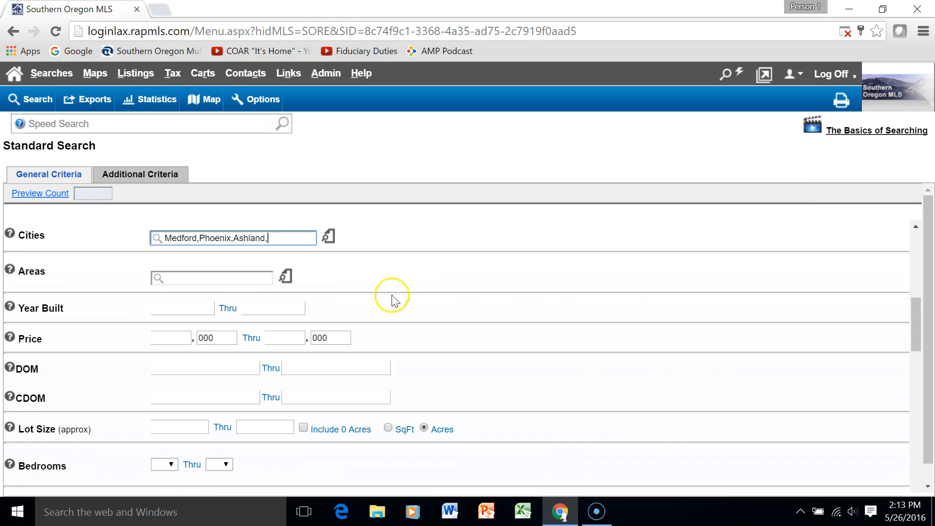
Set Year Built from 2005 and Price from 300 to 500 (thousand)
{"action": "left_click", "coordinate": [193, 308]}
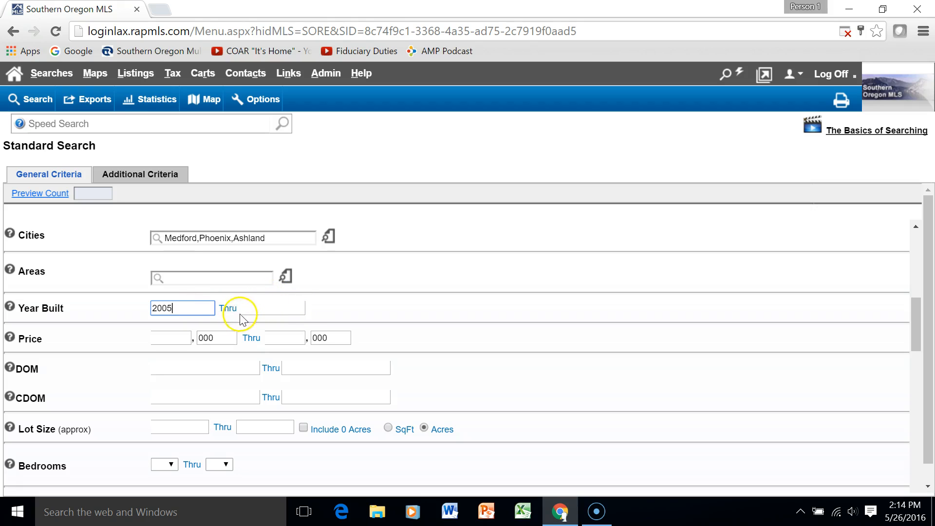
{"action": "left_click", "coordinate": [273, 309]}
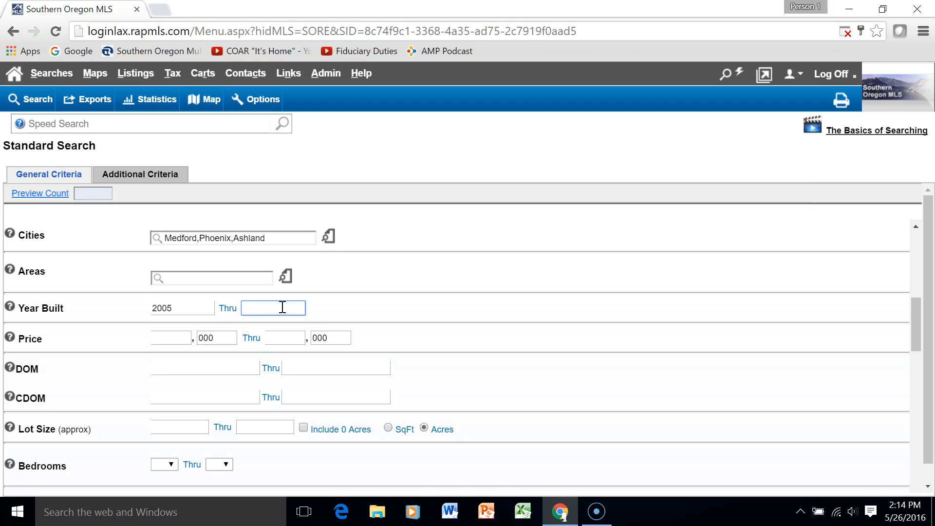
{"action": "left_click", "coordinate": [173, 337]}
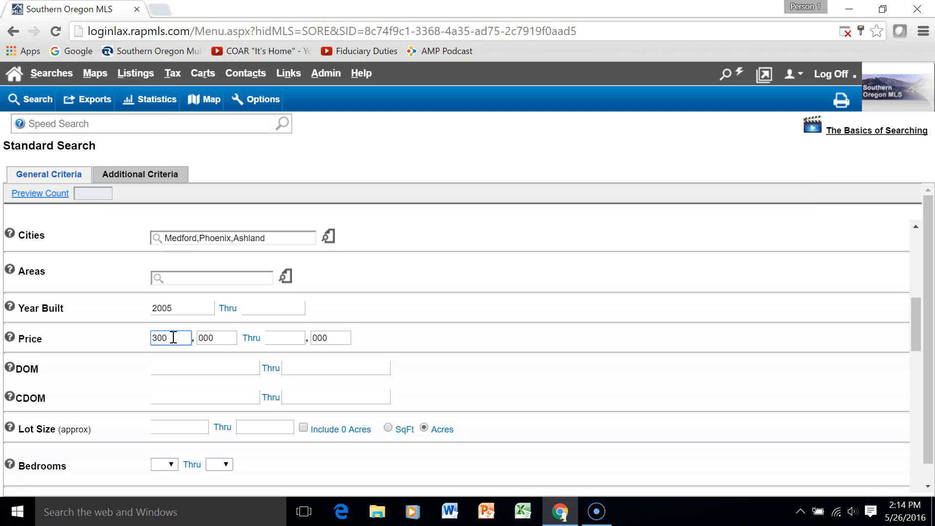
{"action": "left_click", "coordinate": [292, 340]}
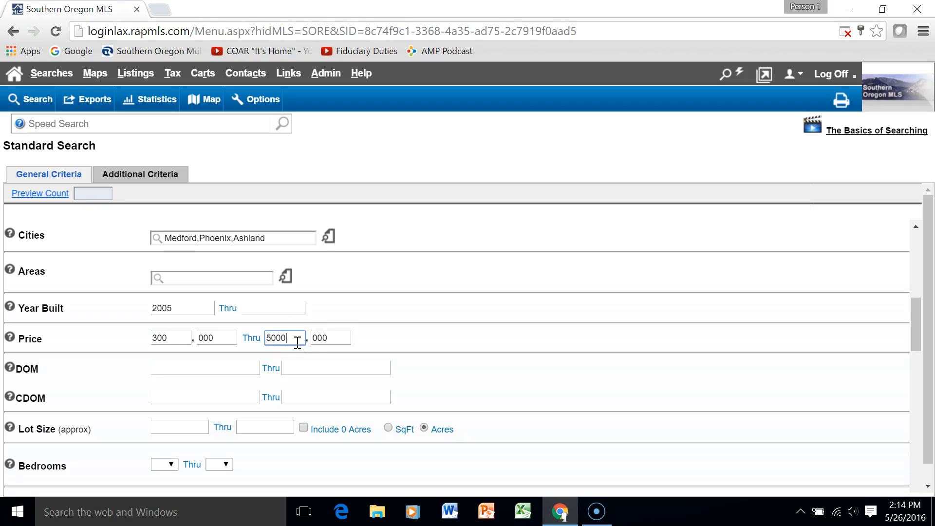
{"action": "left_click", "coordinate": [655, 345]}
Set bedrooms to range 3 to 4 and minimum total baths to 2
{"action": "scroll", "coordinate": [575, 345], "scroll_direction": "down", "scroll_amount": 3}
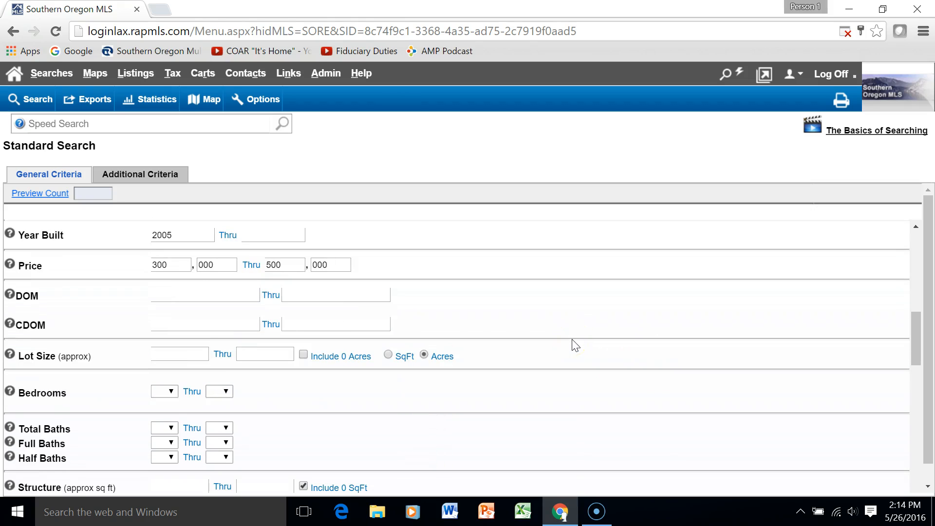
{"action": "left_click", "coordinate": [170, 392]}
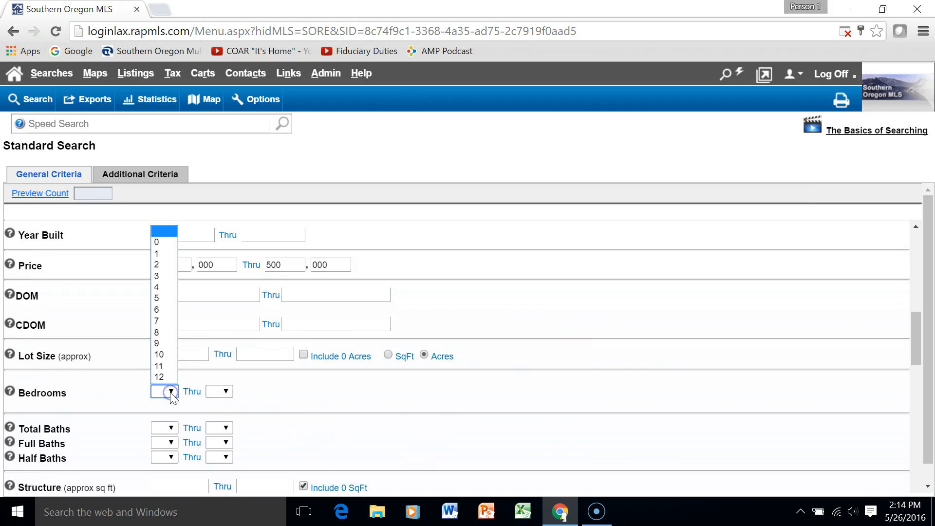
{"action": "left_click", "coordinate": [158, 276]}
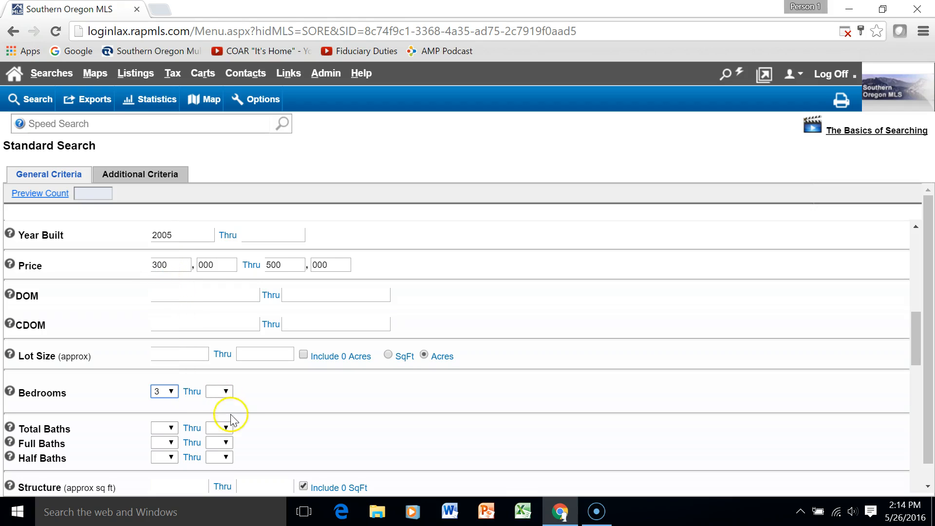
{"action": "left_click", "coordinate": [223, 392]}
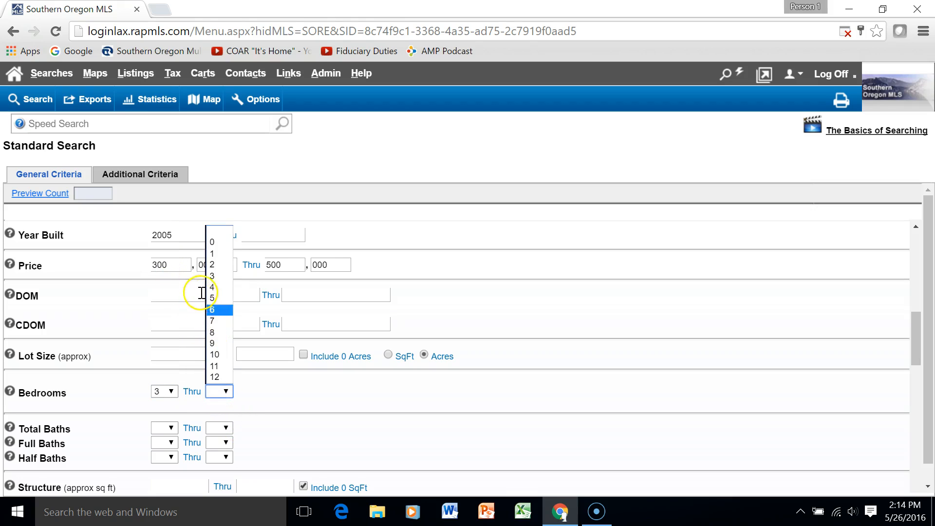
{"action": "left_click", "coordinate": [223, 287]}
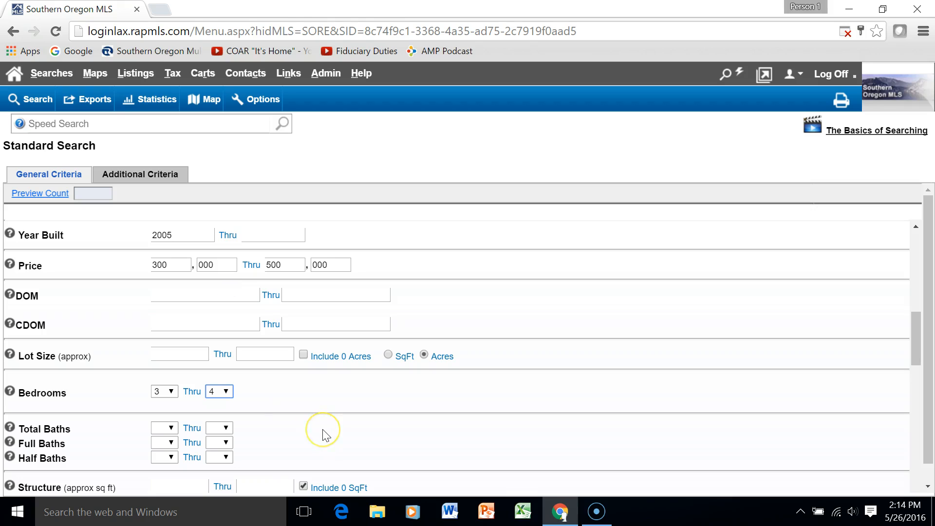
{"action": "left_click", "coordinate": [167, 429]}
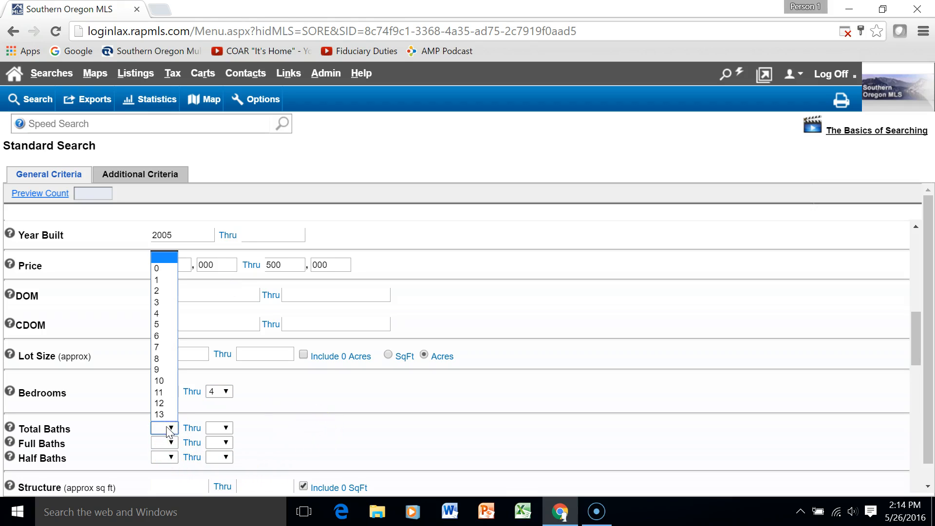
{"action": "left_click", "coordinate": [169, 290]}
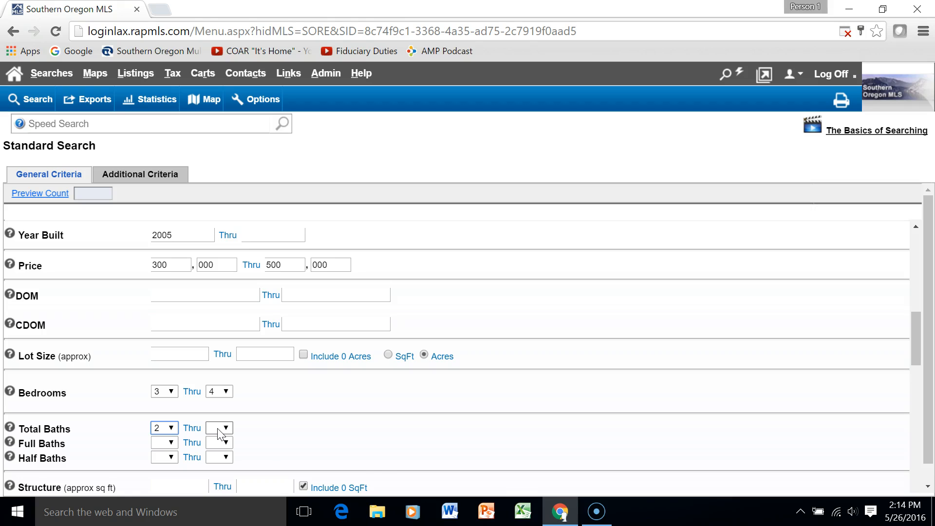
{"action": "scroll", "coordinate": [386, 470], "scroll_direction": "down", "scroll_amount": 3}
{"action": "scroll", "coordinate": [444, 331], "scroll_direction": "up", "scroll_amount": 1}
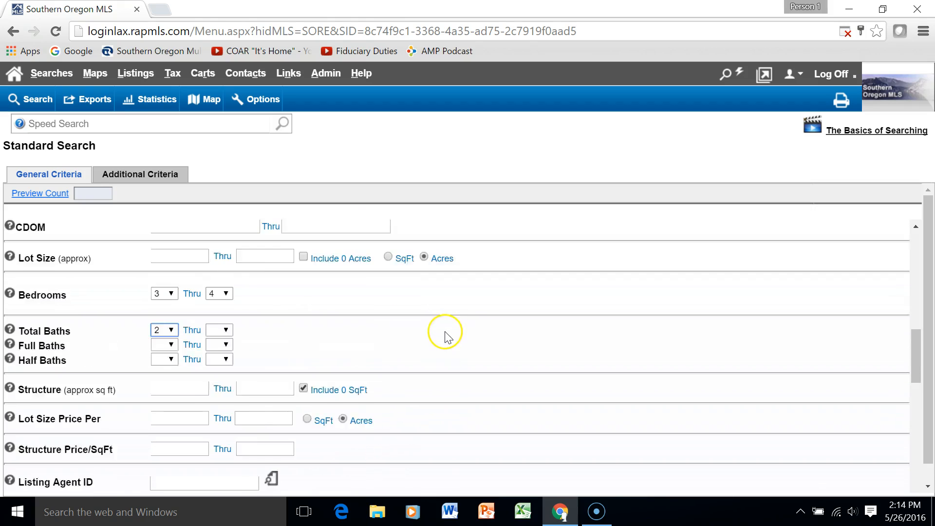
{"action": "scroll", "coordinate": [444, 336], "scroll_direction": "up", "scroll_amount": 10}
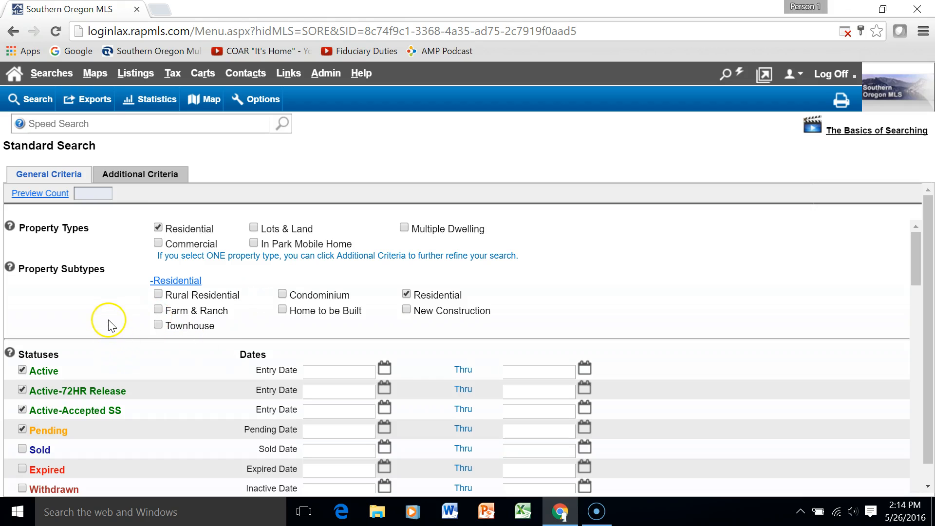
Raise Price Thru from 500 to 600 and recount, getting 56 listings found
{"action": "left_click", "coordinate": [44, 194]}
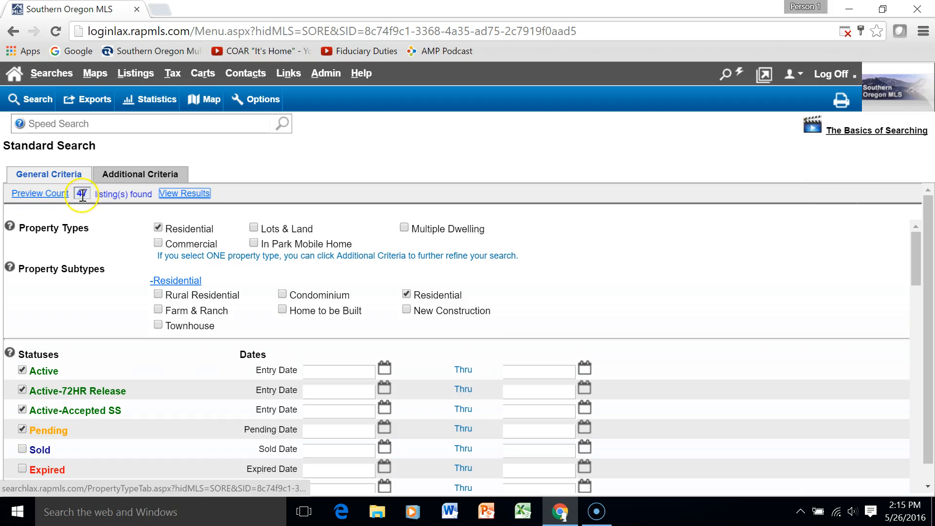
{"action": "scroll", "coordinate": [104, 322], "scroll_direction": "down", "scroll_amount": 9}
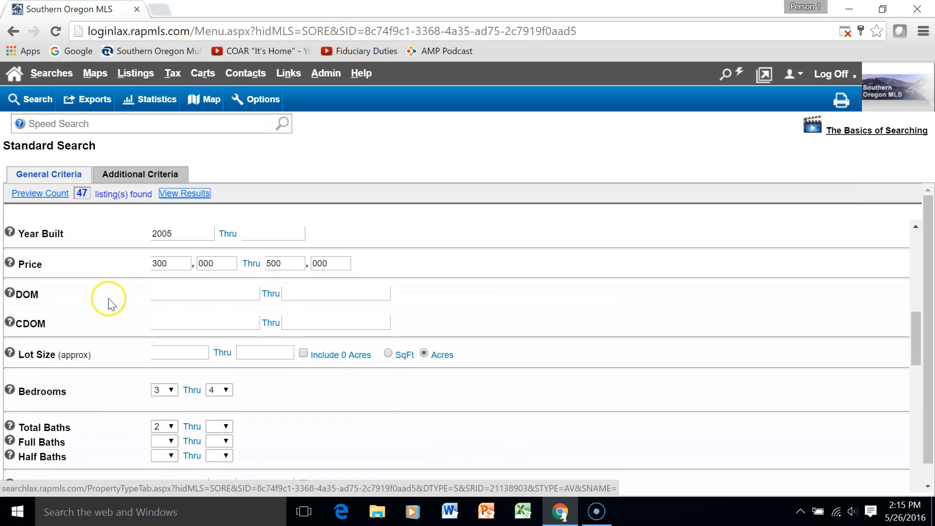
{"action": "left_click", "coordinate": [274, 263]}
{"action": "left_click", "coordinate": [342, 270]}
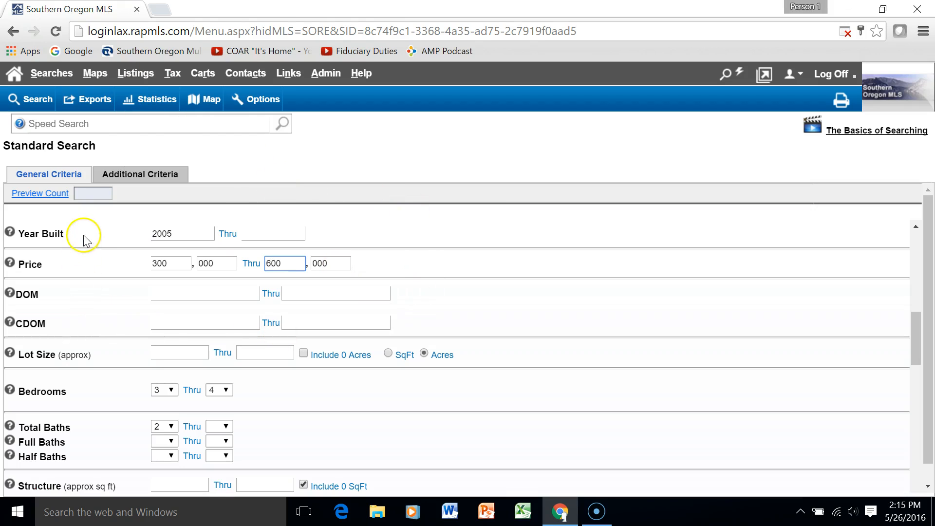
{"action": "left_click", "coordinate": [43, 194]}
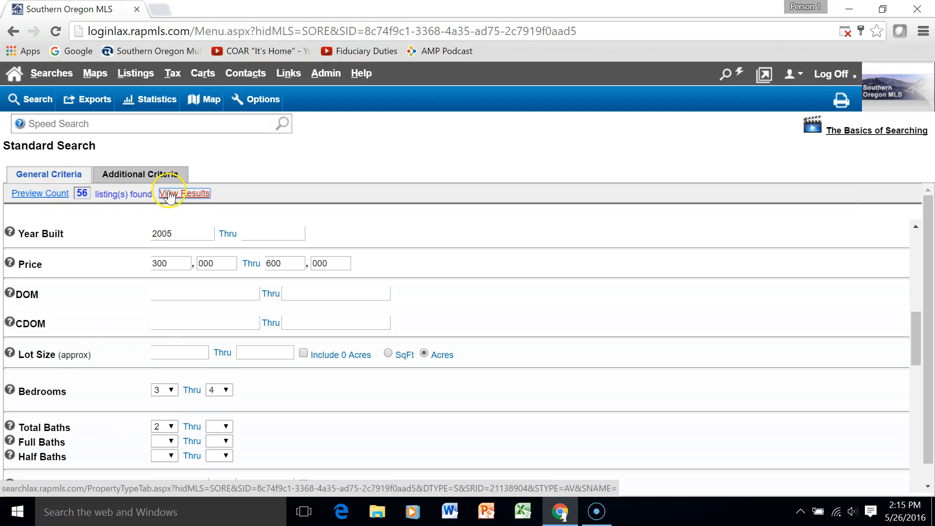
Run the search and show the 56 results as Multi Line with Pictures (25/pg)
{"action": "left_click", "coordinate": [31, 101]}
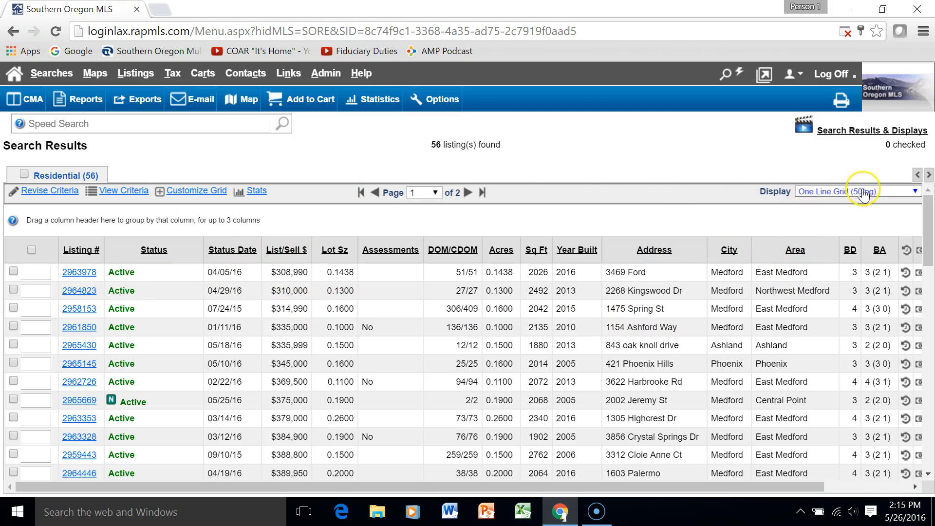
{"action": "left_click", "coordinate": [916, 193]}
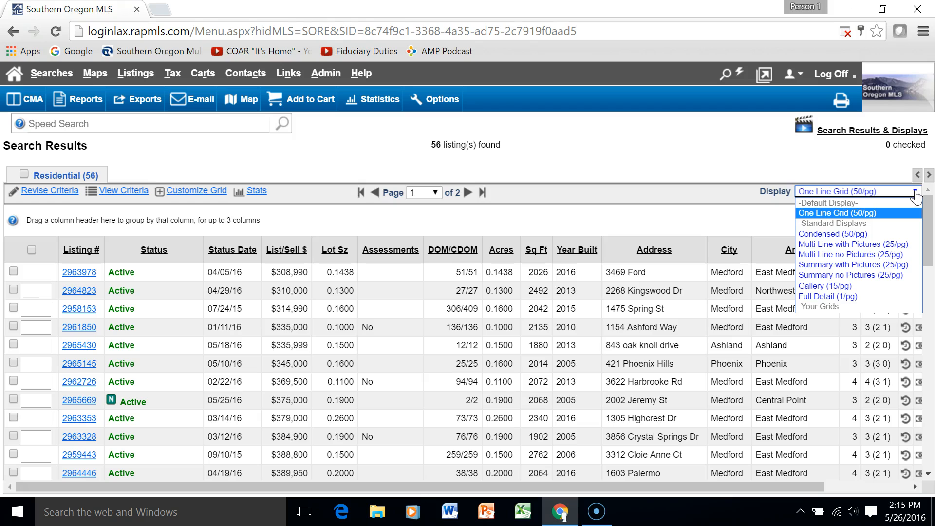
{"action": "left_click", "coordinate": [849, 244]}
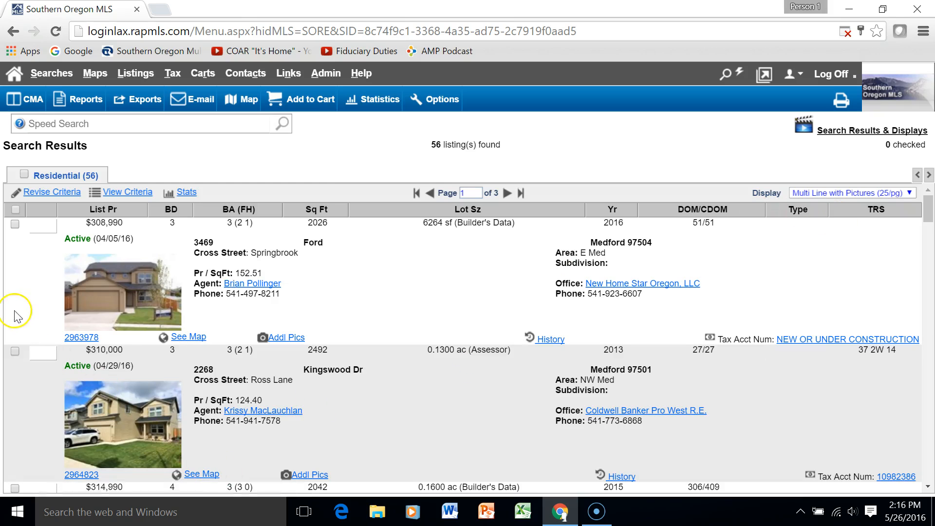
{"action": "scroll", "coordinate": [366, 308], "scroll_direction": "down", "scroll_amount": 2}
{"action": "scroll", "coordinate": [366, 306], "scroll_direction": "down", "scroll_amount": 12}
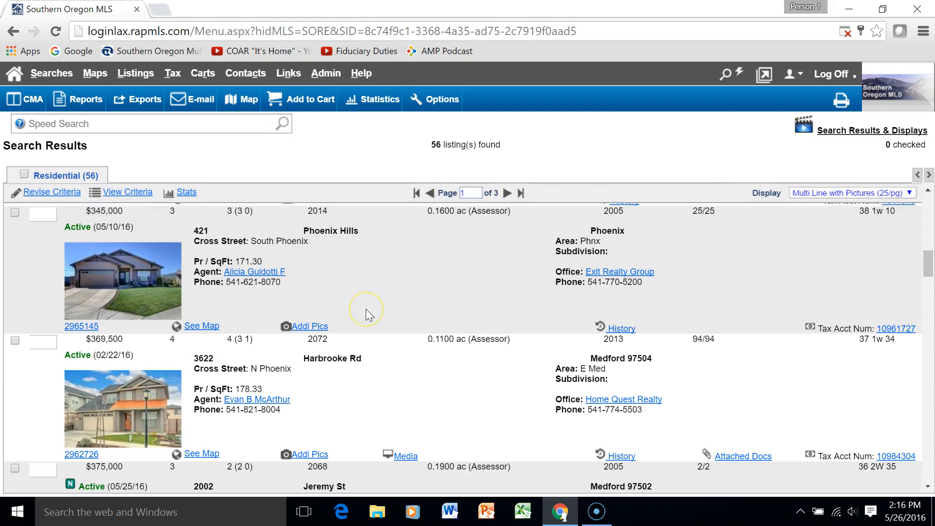
{"action": "scroll", "coordinate": [367, 310], "scroll_direction": "down", "scroll_amount": 9}
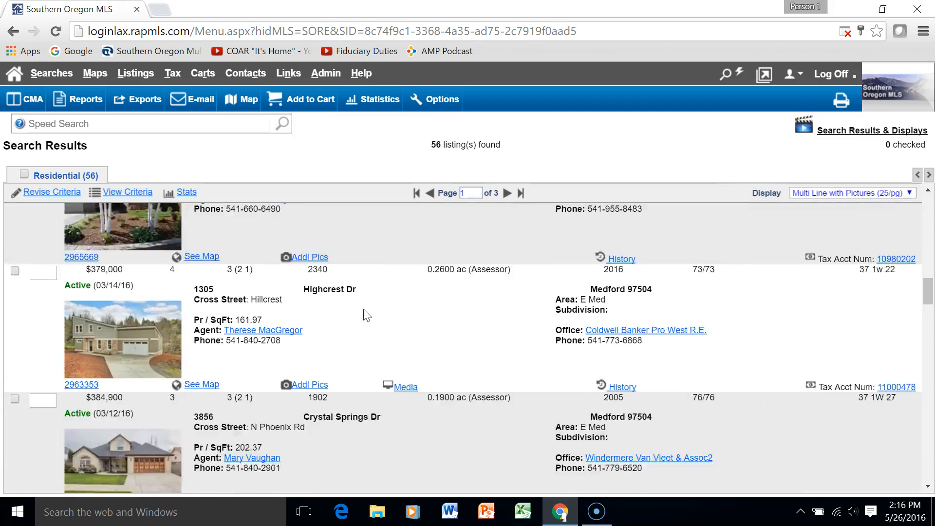
{"action": "scroll", "coordinate": [361, 306], "scroll_direction": "up", "scroll_amount": 20}
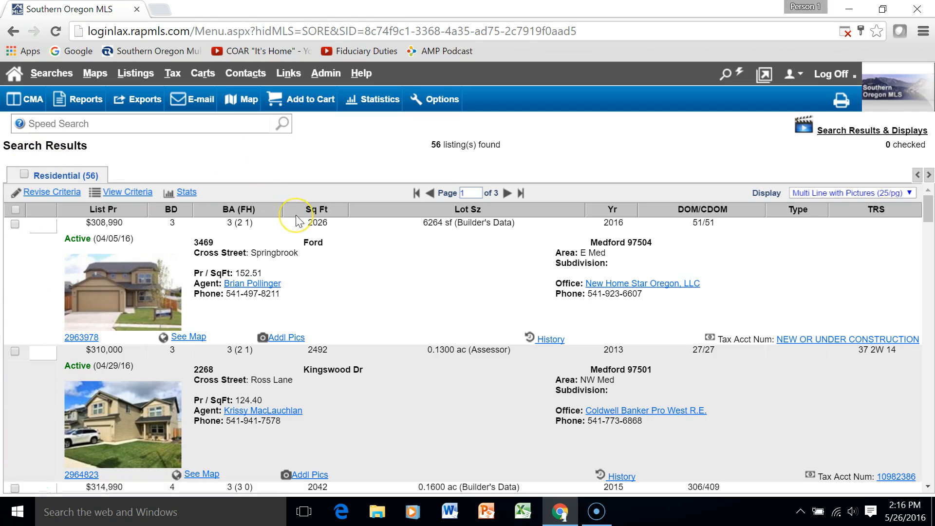
{"action": "left_click", "coordinate": [13, 223]}
{"action": "left_click", "coordinate": [14, 346]}
{"action": "scroll", "coordinate": [298, 381], "scroll_direction": "down", "scroll_amount": 3}
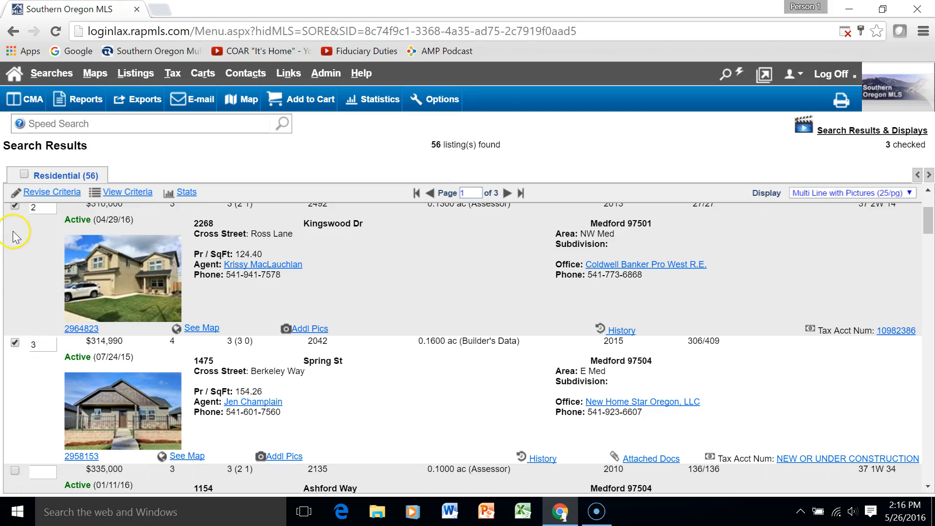
{"action": "scroll", "coordinate": [28, 265], "scroll_direction": "up", "scroll_amount": 3}
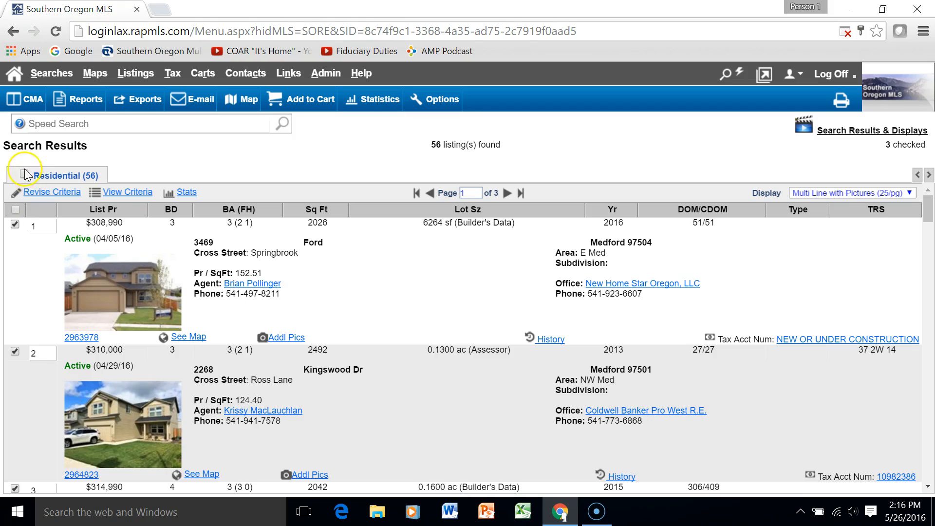
{"action": "left_click", "coordinate": [22, 173]}
{"action": "left_click", "coordinate": [22, 174]}
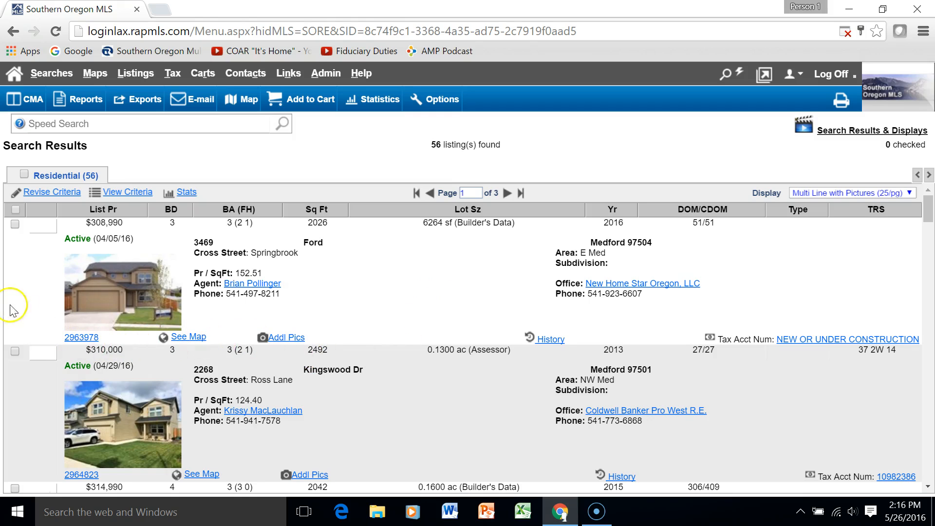
{"action": "left_click", "coordinate": [80, 338]}
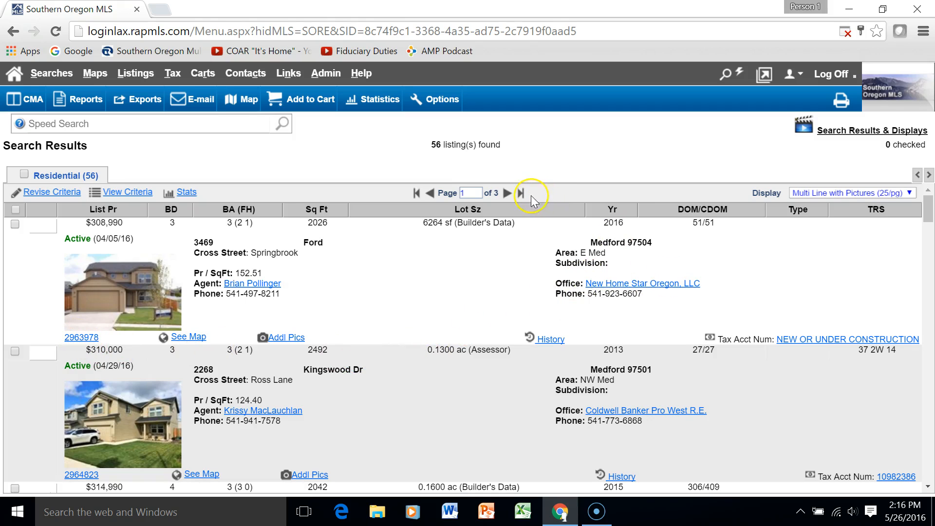
{"action": "left_click", "coordinate": [165, 342]}
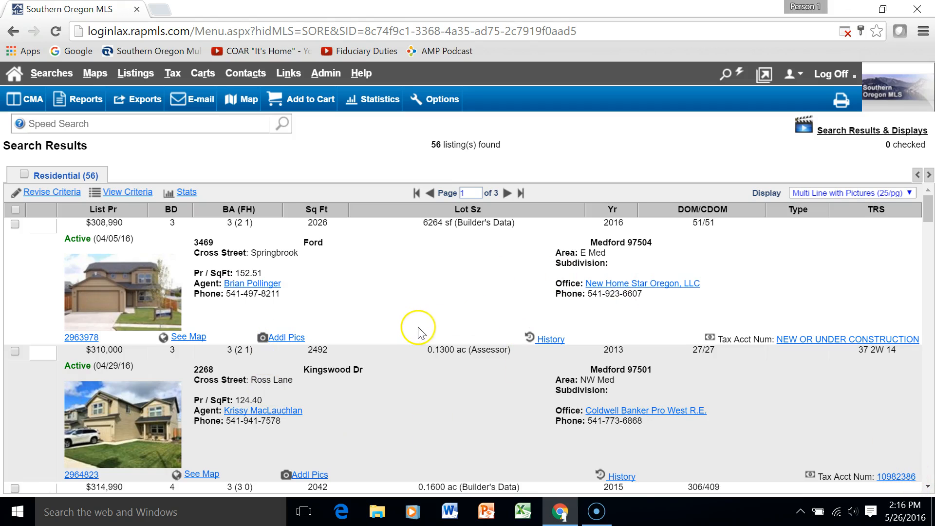
Open listing 2963978's details and its Pictures (11) gallery
{"action": "left_click", "coordinate": [79, 340]}
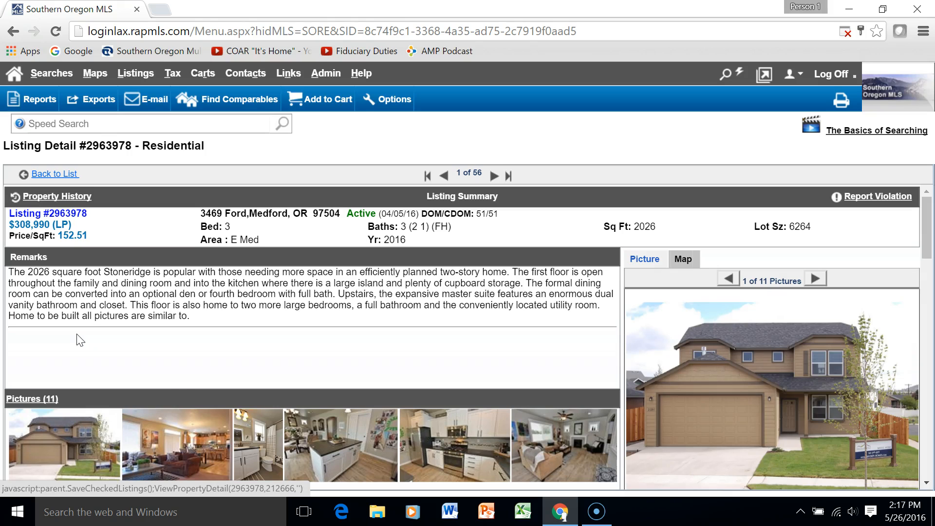
{"action": "scroll", "coordinate": [393, 321], "scroll_direction": "down", "scroll_amount": 1}
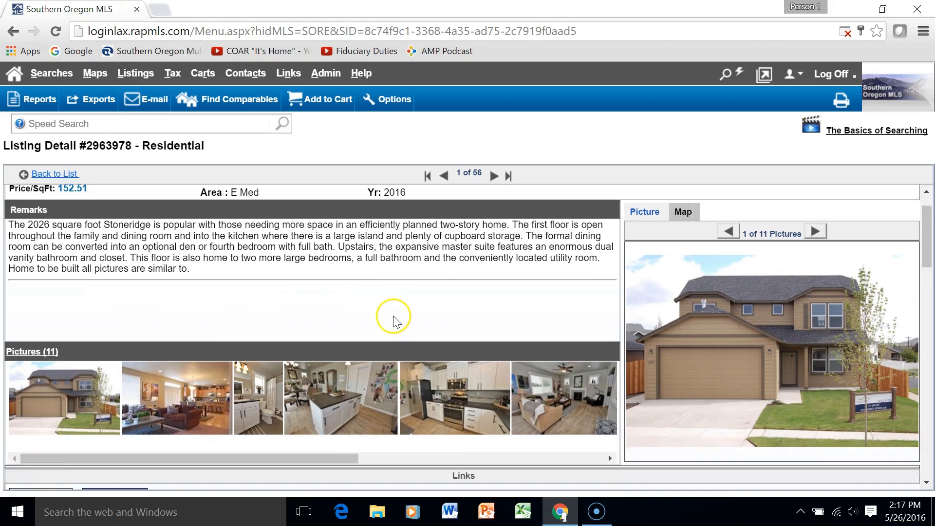
{"action": "scroll", "coordinate": [393, 321], "scroll_direction": "down", "scroll_amount": 1}
{"action": "left_click_drag", "start_coordinate": [184, 432], "coordinate": [78, 450]}
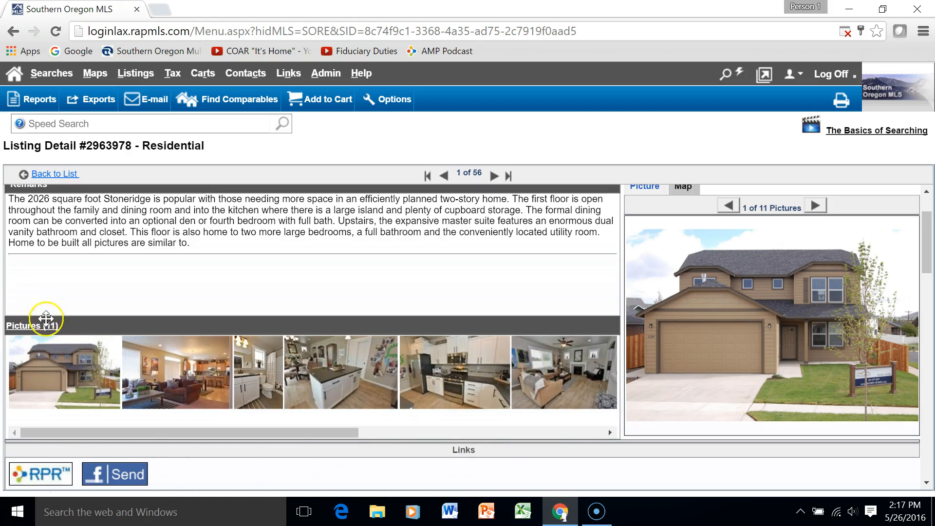
{"action": "left_click", "coordinate": [32, 326]}
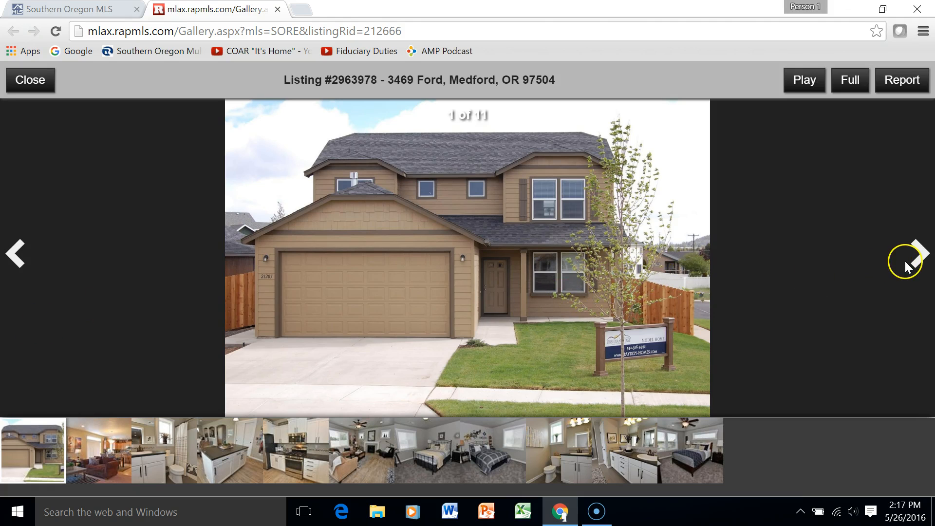
Advance the gallery to photo 6 of 11, then close it
{"action": "left_click", "coordinate": [919, 258]}
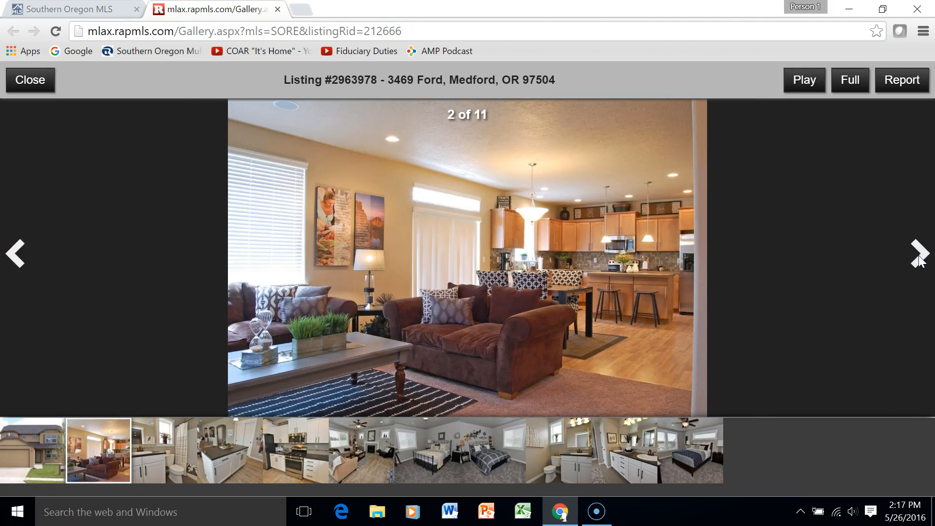
{"action": "left_click", "coordinate": [919, 258]}
{"action": "left_click", "coordinate": [919, 258]}
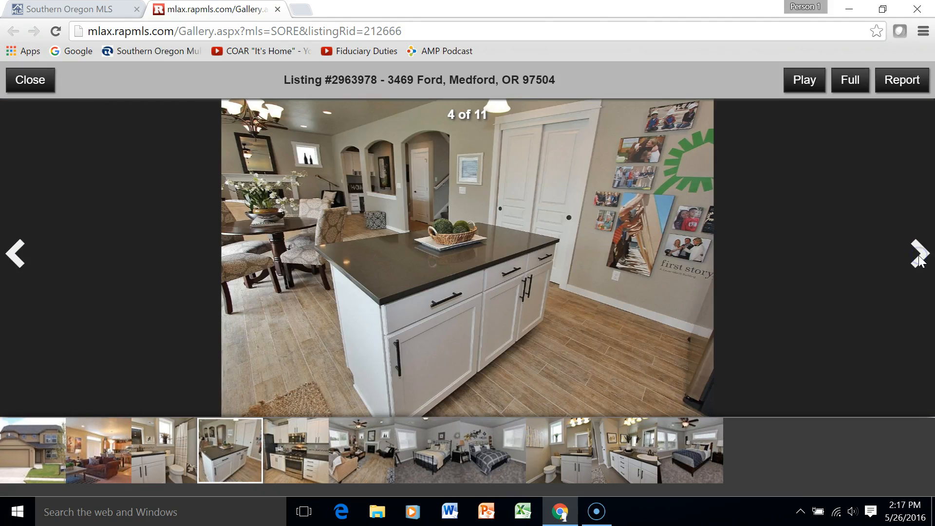
{"action": "left_click", "coordinate": [919, 258]}
{"action": "left_click", "coordinate": [919, 258]}
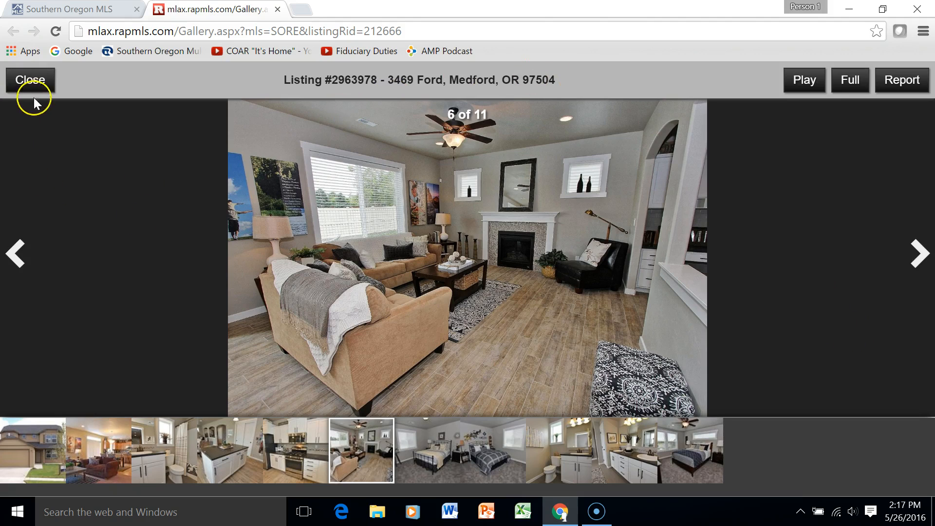
{"action": "left_click", "coordinate": [39, 81]}
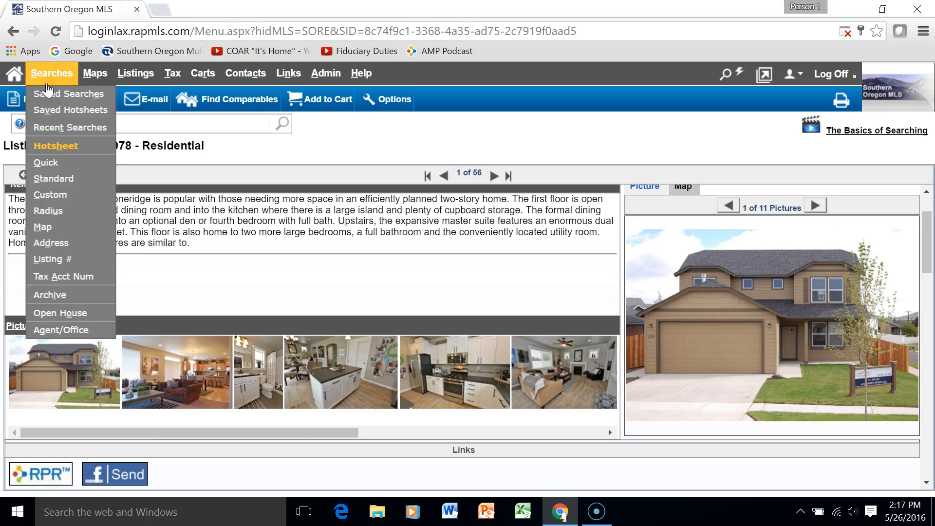
{"action": "scroll", "coordinate": [488, 305], "scroll_direction": "up", "scroll_amount": 3}
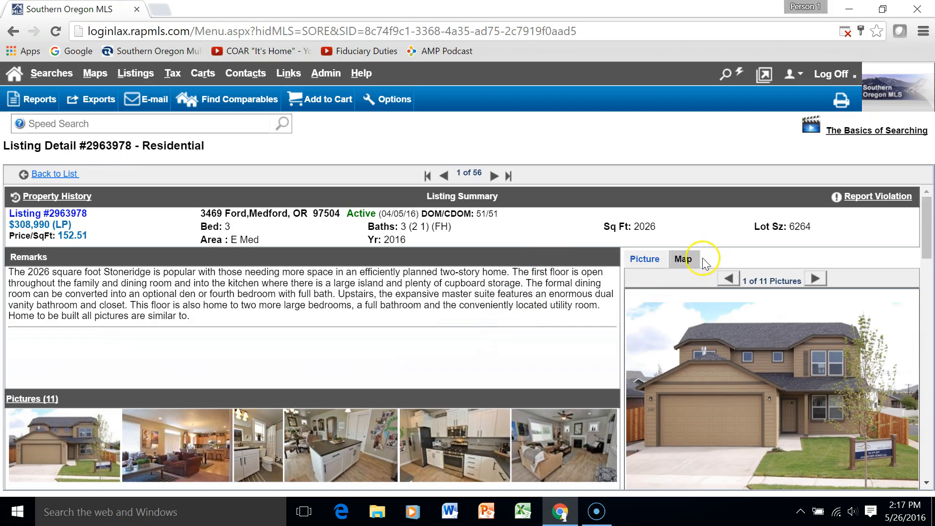
{"action": "left_click", "coordinate": [684, 261]}
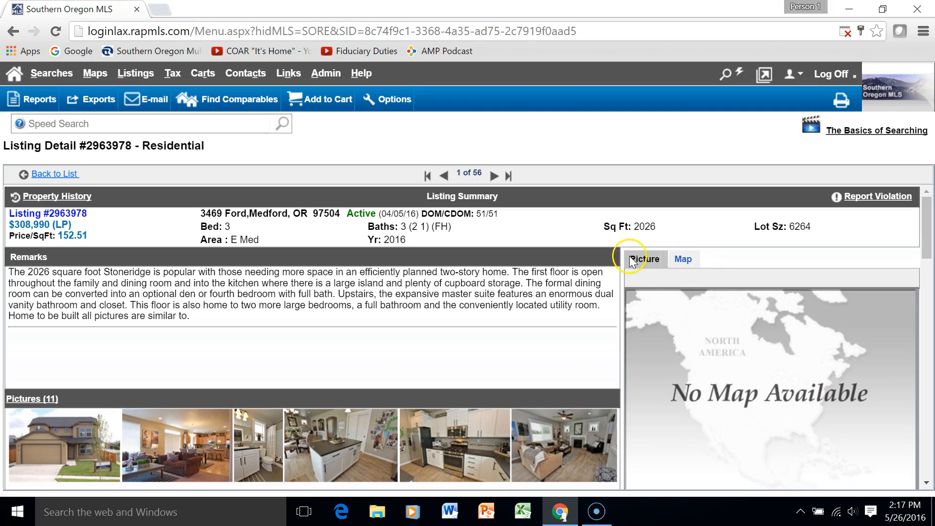
{"action": "left_click", "coordinate": [648, 267]}
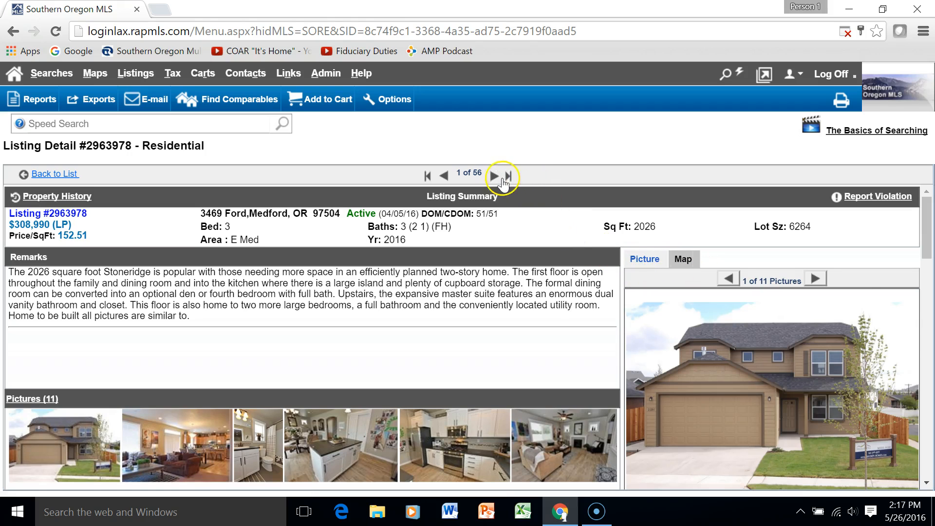
{"action": "left_click", "coordinate": [494, 177]}
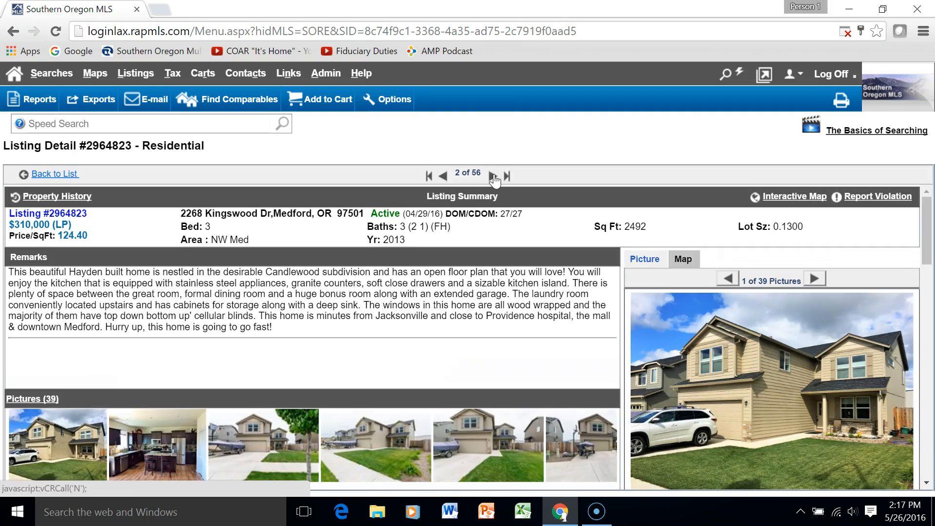
{"action": "left_click", "coordinate": [681, 259]}
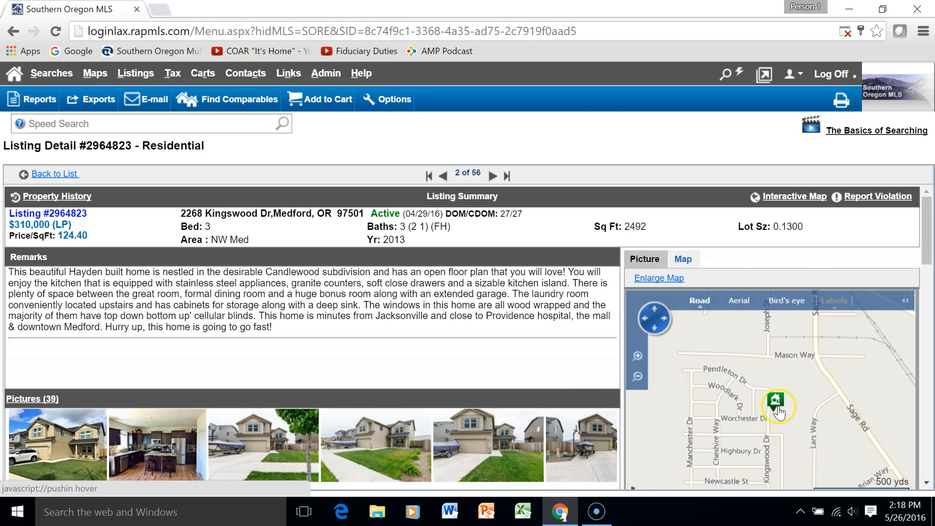
{"action": "left_click", "coordinate": [739, 298]}
{"action": "left_click", "coordinate": [781, 309]}
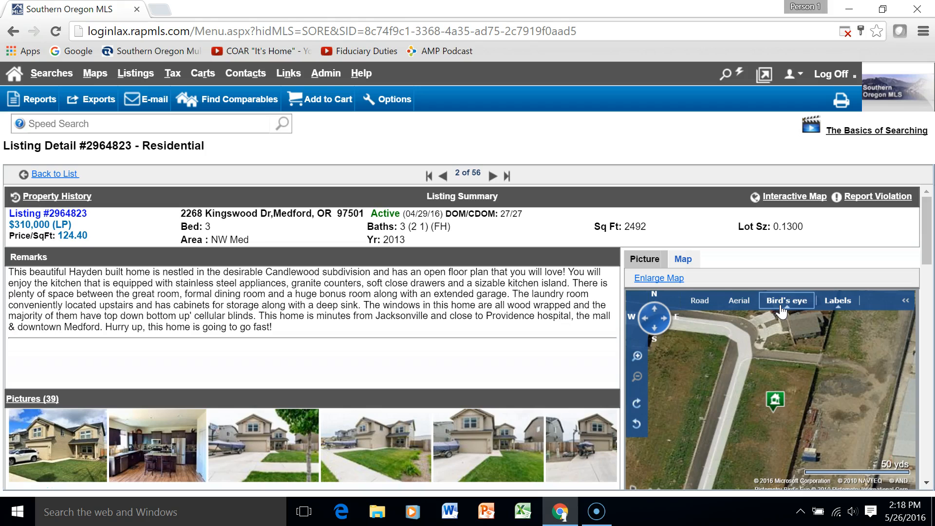
{"action": "left_click", "coordinate": [740, 300]}
{"action": "left_click", "coordinate": [688, 298]}
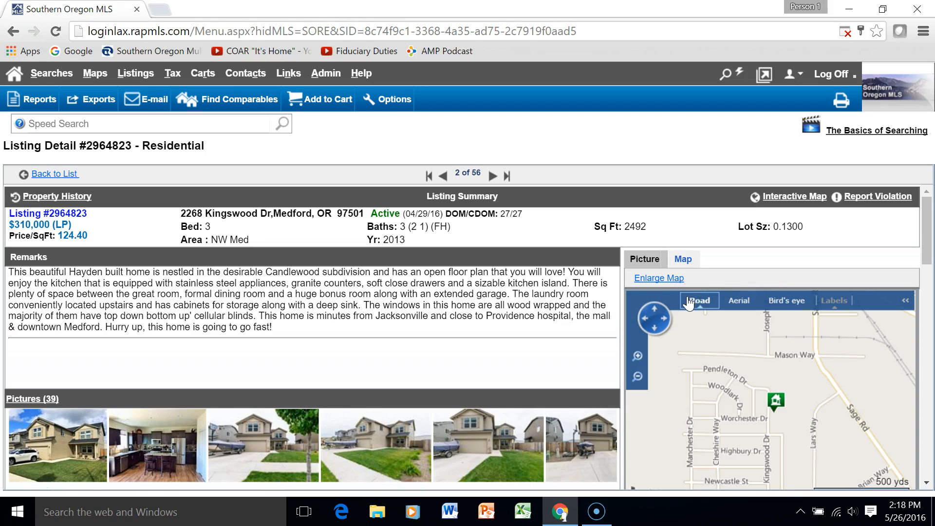
{"action": "scroll", "coordinate": [475, 344], "scroll_direction": "down", "scroll_amount": 3}
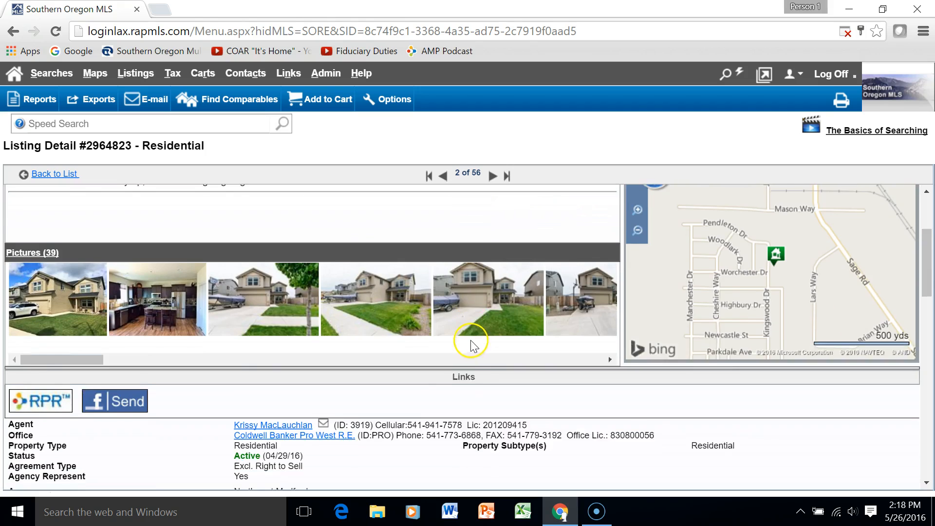
{"action": "scroll", "coordinate": [471, 345], "scroll_direction": "down", "scroll_amount": 3}
{"action": "scroll", "coordinate": [440, 318], "scroll_direction": "down", "scroll_amount": 2}
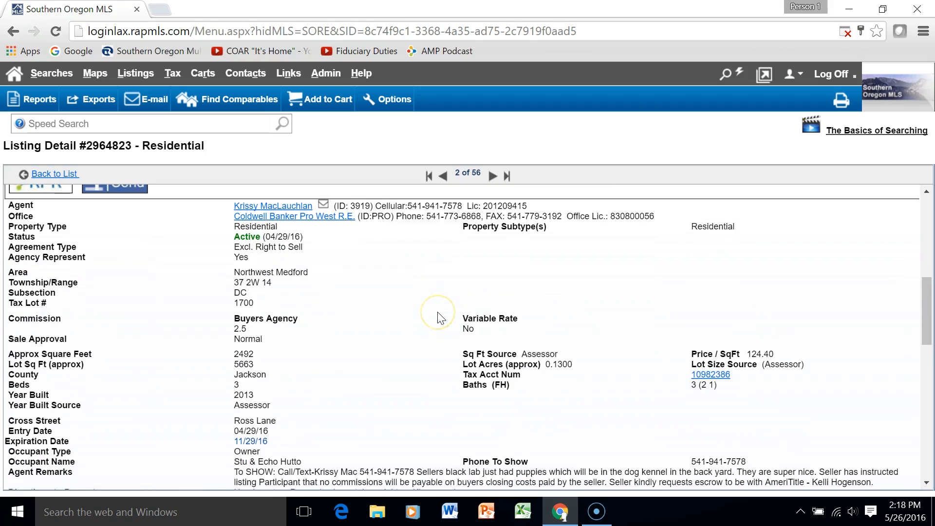
{"action": "scroll", "coordinate": [401, 297], "scroll_direction": "down", "scroll_amount": 5}
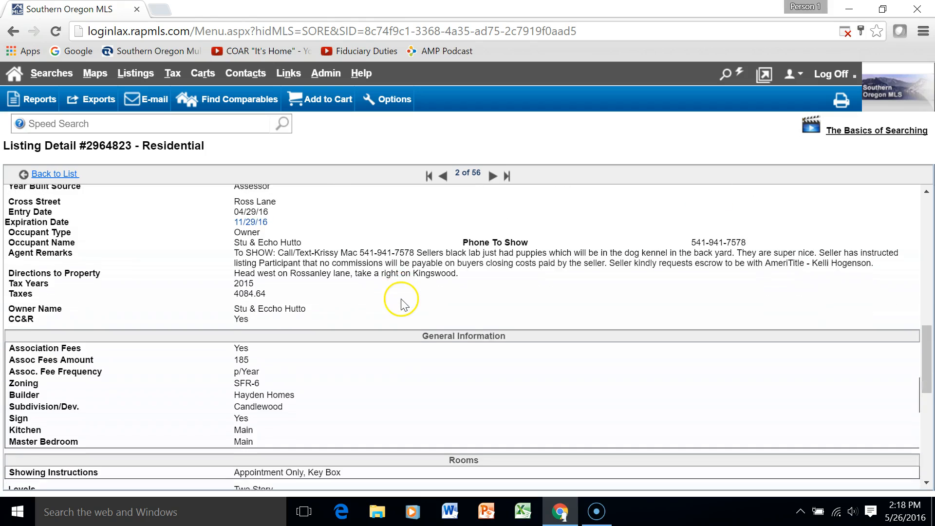
{"action": "scroll", "coordinate": [403, 305], "scroll_direction": "down", "scroll_amount": 8}
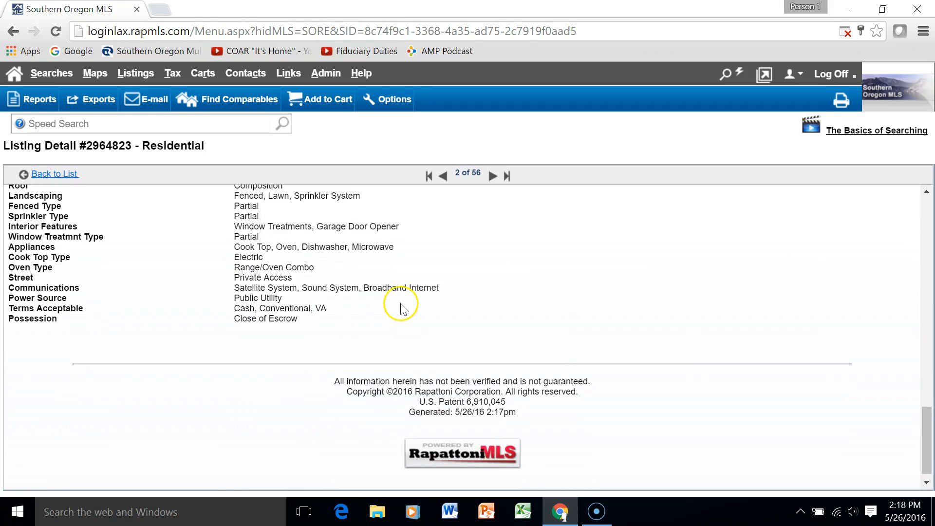
{"action": "scroll", "coordinate": [401, 304], "scroll_direction": "up", "scroll_amount": 20}
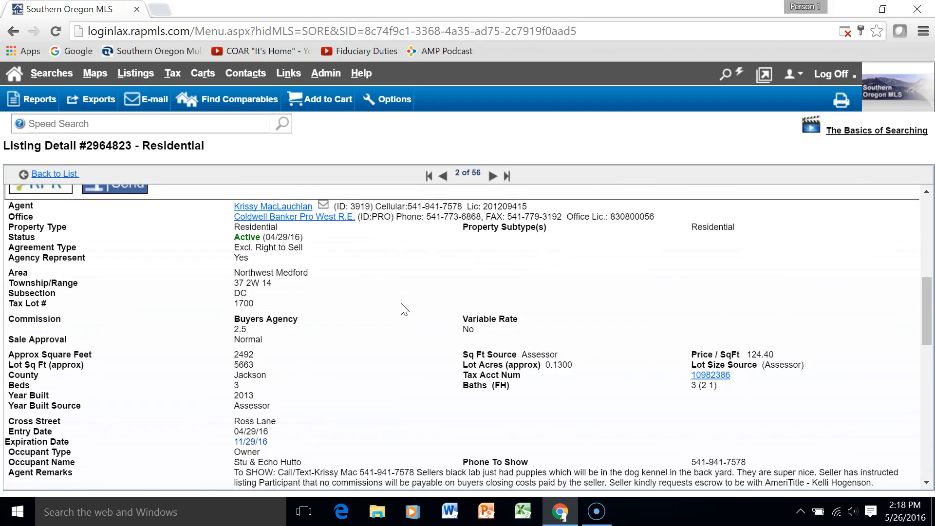
{"action": "scroll", "coordinate": [404, 310], "scroll_direction": "down", "scroll_amount": 5}
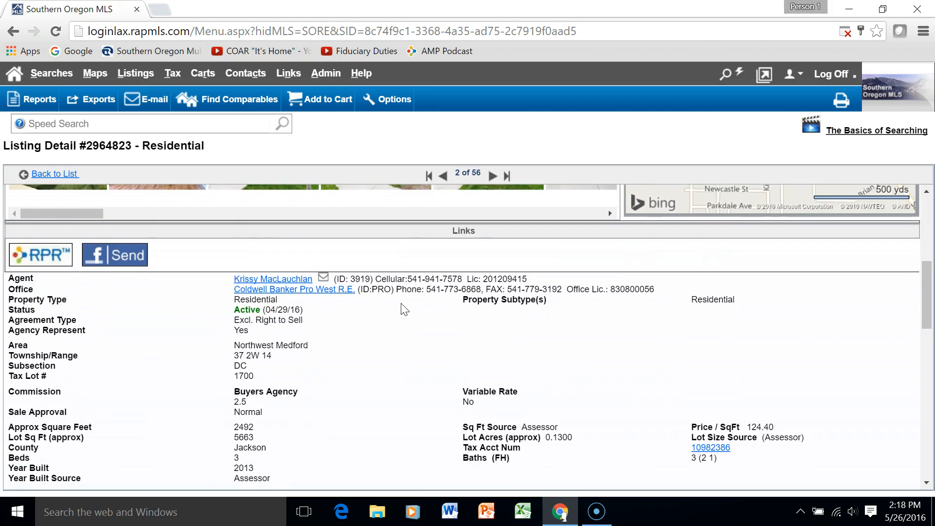
{"action": "left_click", "coordinate": [396, 342]}
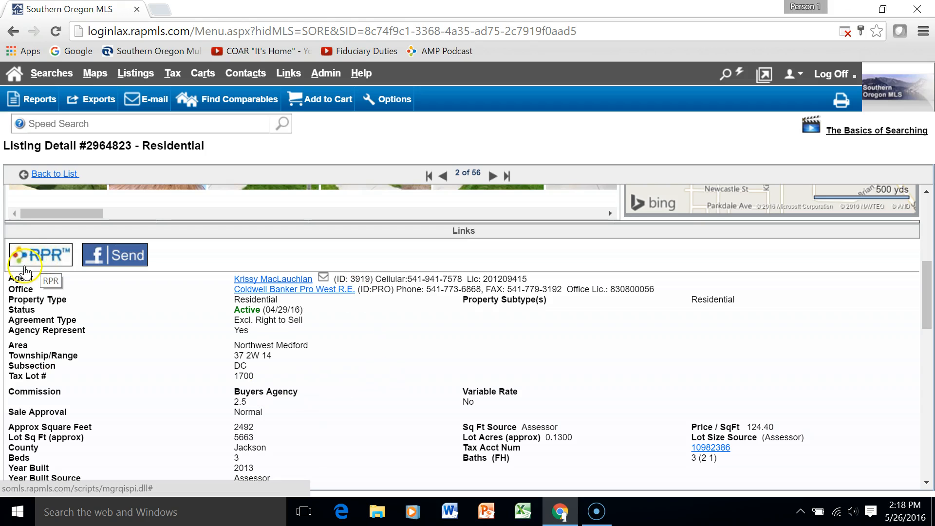
{"action": "left_click", "coordinate": [40, 260]}
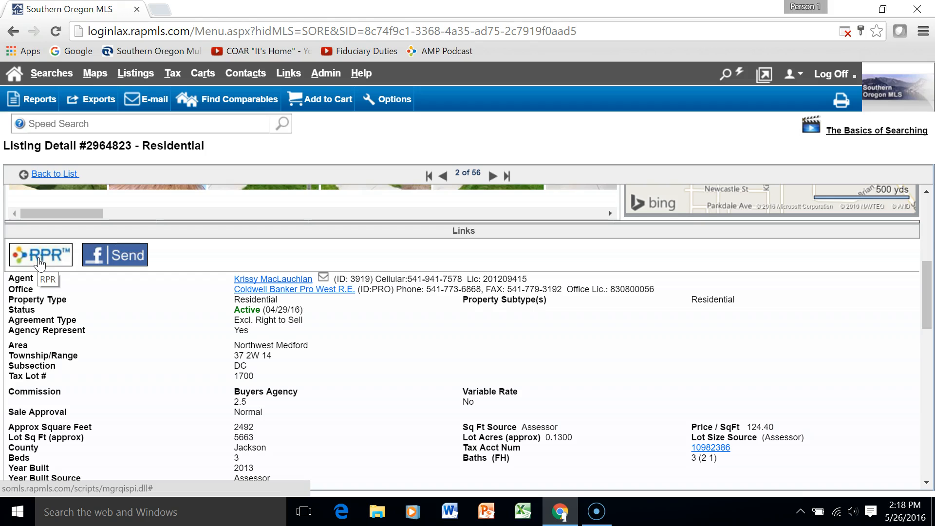
{"action": "left_click", "coordinate": [61, 242]}
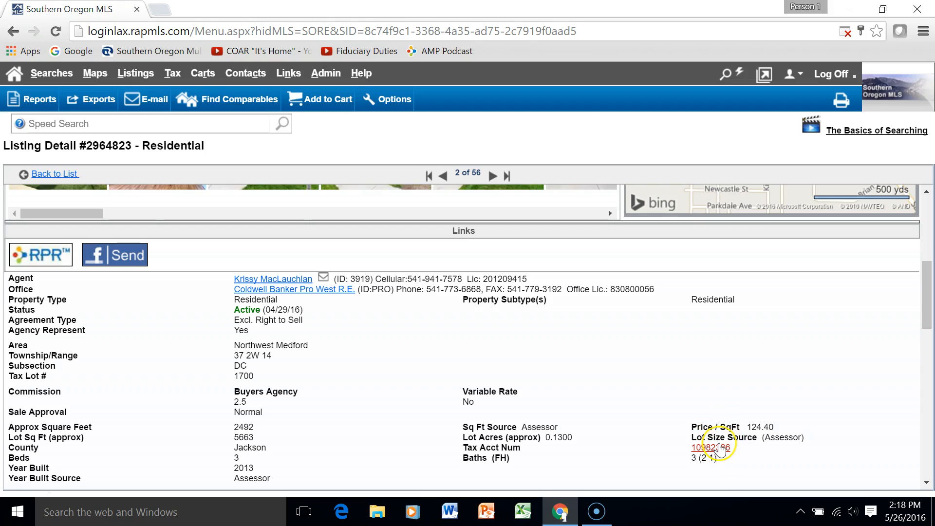
{"action": "left_click", "coordinate": [719, 448]}
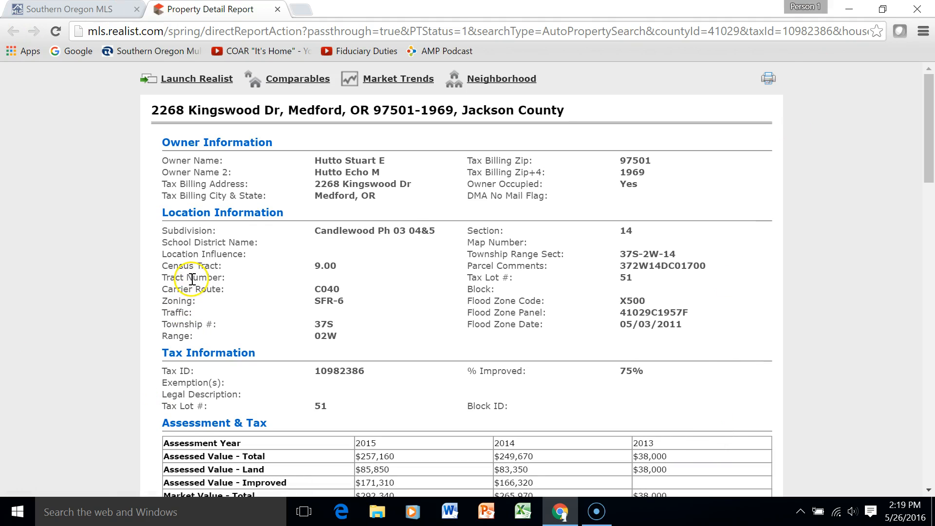
{"action": "left_click", "coordinate": [278, 10]}
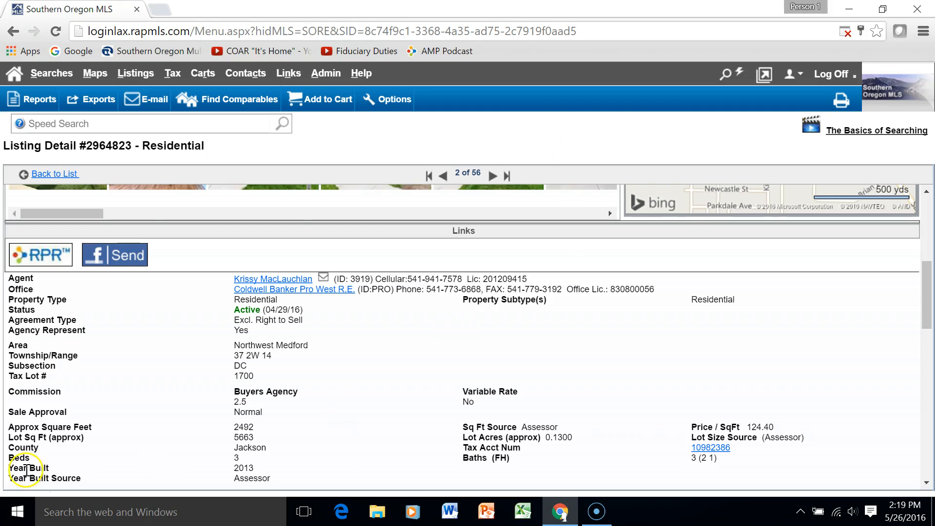
Show the Reports page of standard reports for the one selected listing
{"action": "scroll", "coordinate": [161, 391], "scroll_direction": "up", "scroll_amount": 5}
{"action": "scroll", "coordinate": [165, 389], "scroll_direction": "down", "scroll_amount": 1}
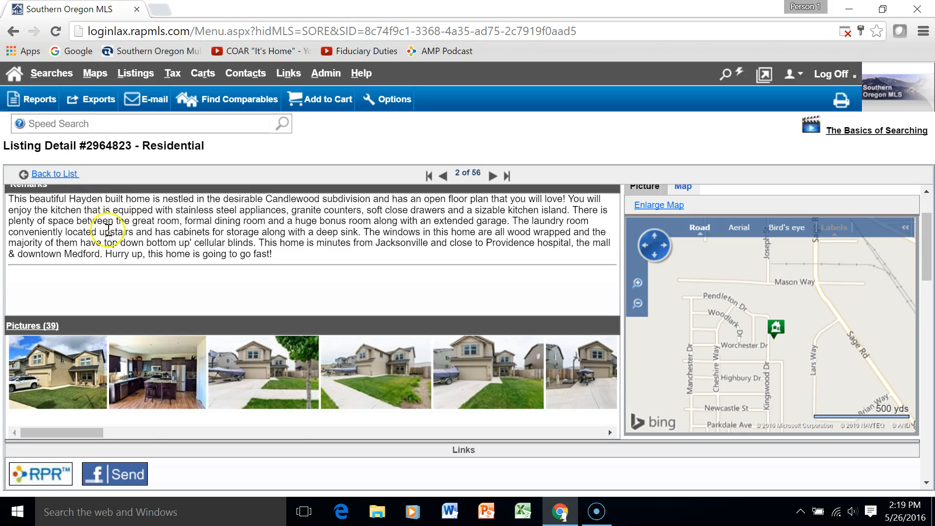
{"action": "left_click", "coordinate": [65, 180]}
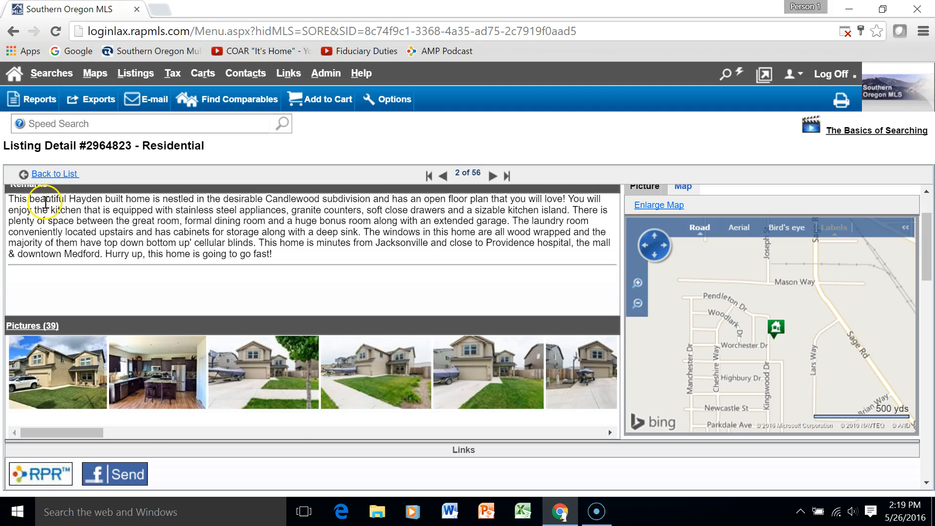
{"action": "left_click", "coordinate": [34, 101]}
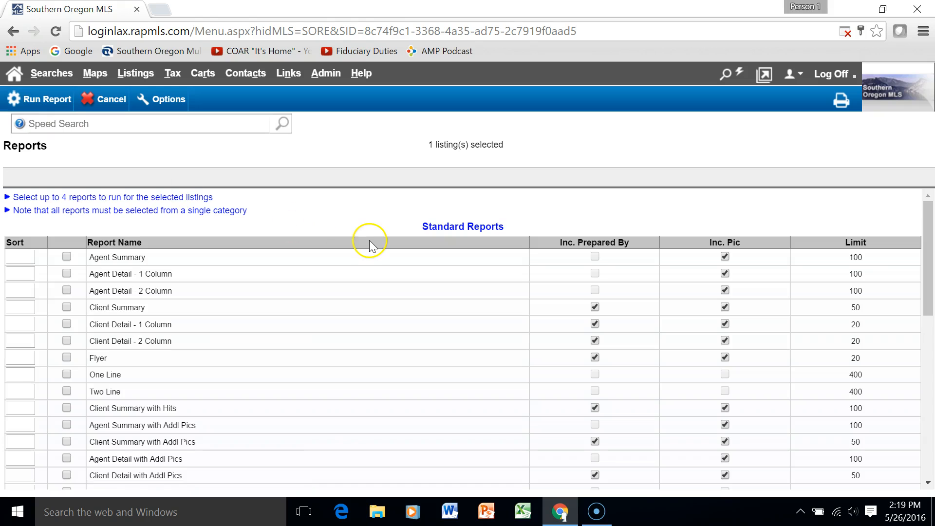
Generate the Client Detail - 2 Column report for the $310,000 Medford listing
{"action": "scroll", "coordinate": [370, 244], "scroll_direction": "down", "scroll_amount": 3}
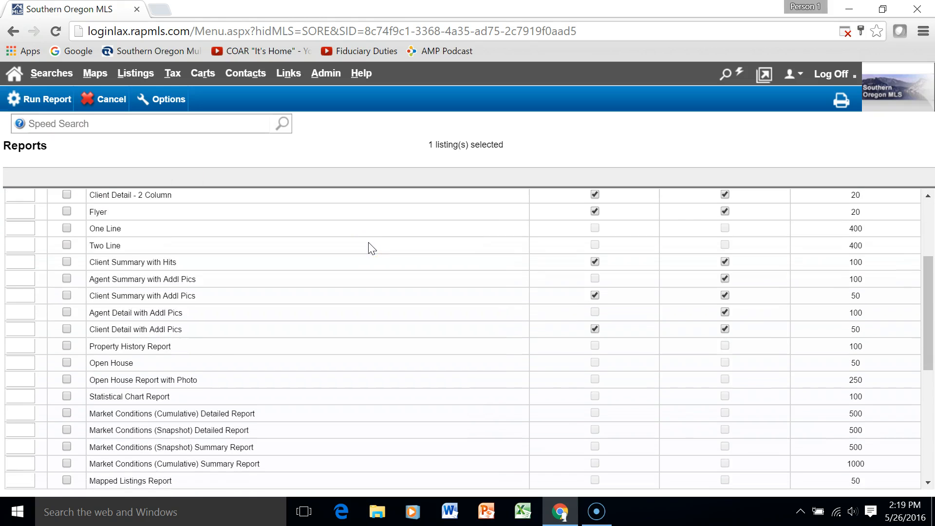
{"action": "scroll", "coordinate": [369, 243], "scroll_direction": "up", "scroll_amount": 3}
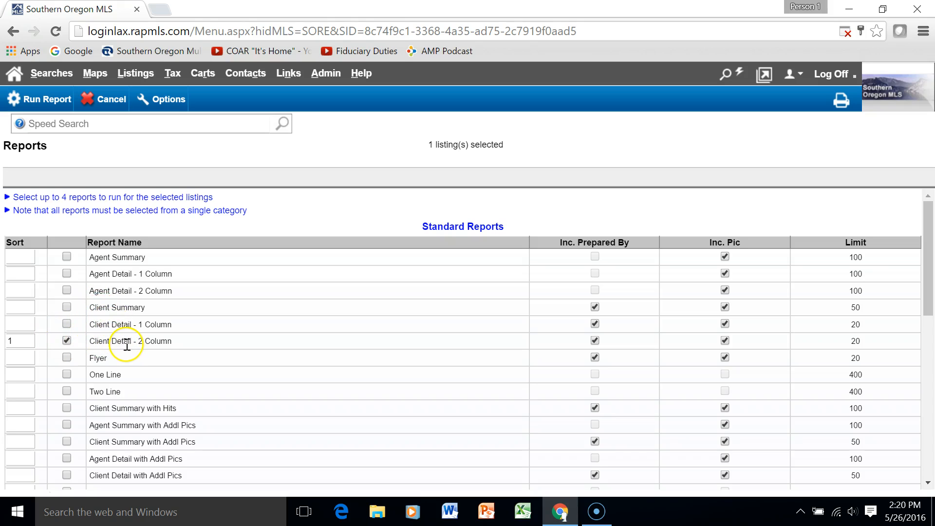
{"action": "left_click", "coordinate": [39, 99]}
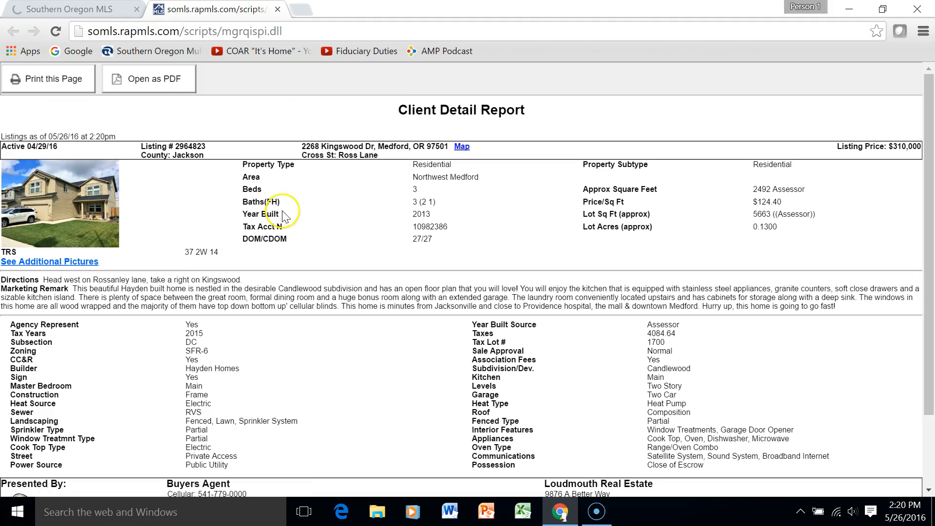
Scroll through the Client Detail report, then close it and return to the listing
{"action": "scroll", "coordinate": [490, 236], "scroll_direction": "down", "scroll_amount": 3}
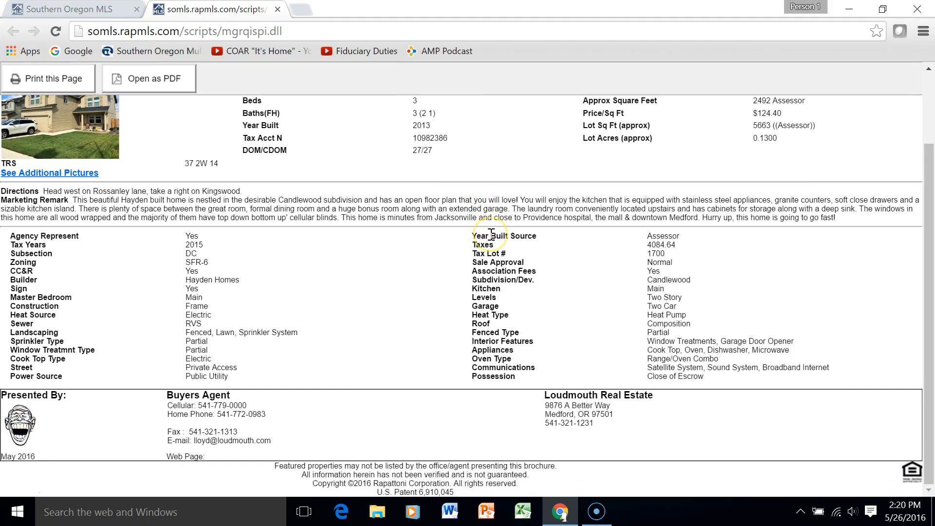
{"action": "scroll", "coordinate": [491, 235], "scroll_direction": "up", "scroll_amount": 3}
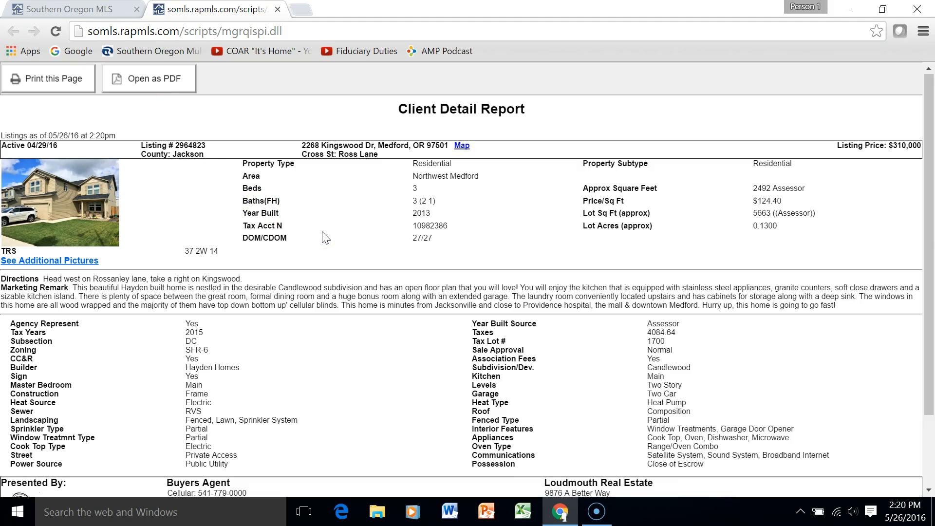
{"action": "left_click", "coordinate": [277, 9]}
{"action": "key", "text": "alt+Left"}
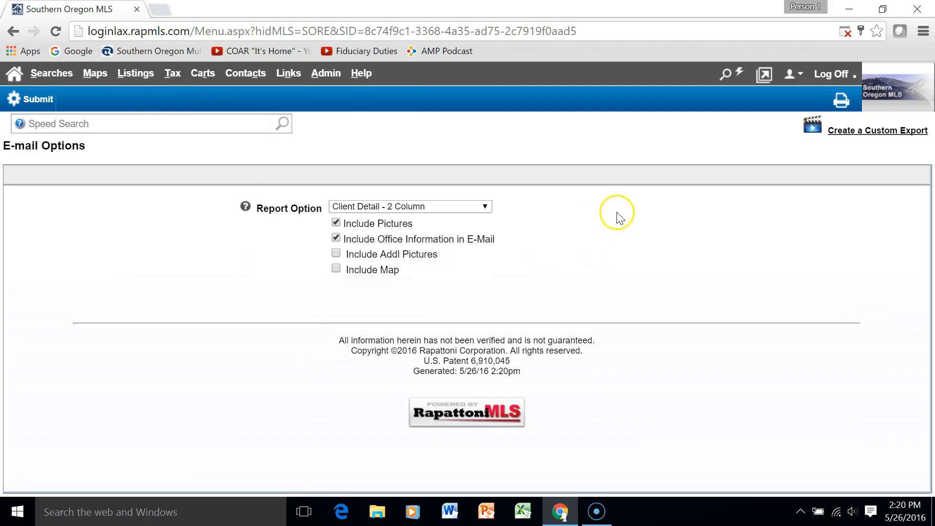
Keep Client Detail - 2 Column as the e-mail report format and continue to the e-mail
{"action": "left_click", "coordinate": [480, 207]}
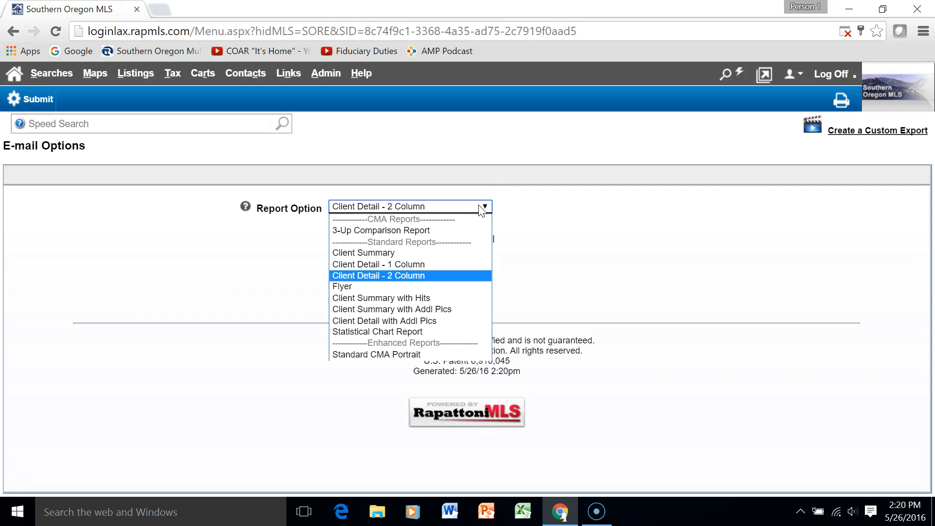
{"action": "left_click", "coordinate": [481, 209]}
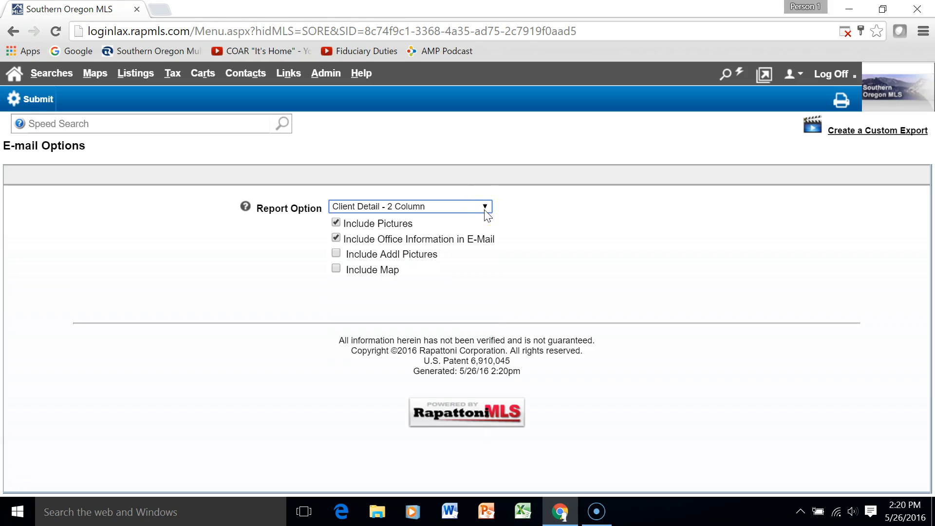
{"action": "left_click", "coordinate": [19, 97]}
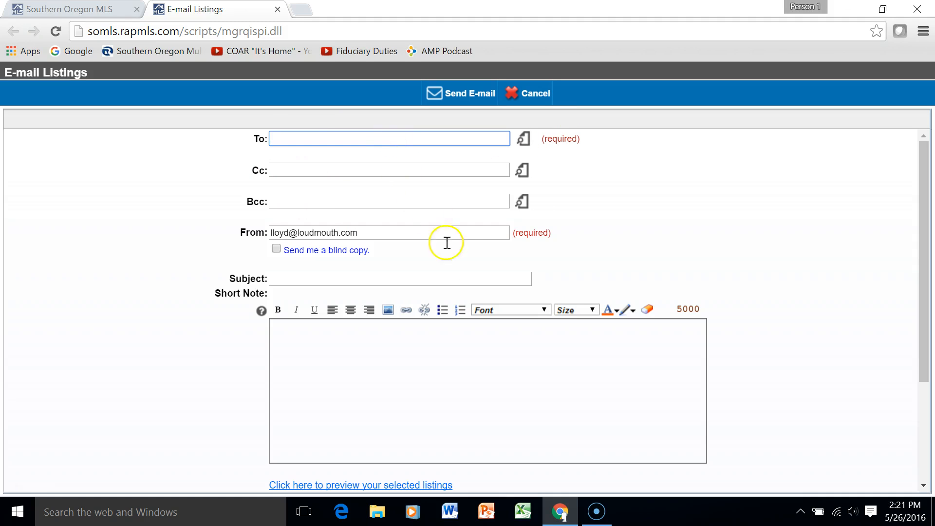
Start a short note 'Hey, I thought you would', then discard the e-mail unsent
{"action": "left_click", "coordinate": [296, 279]}
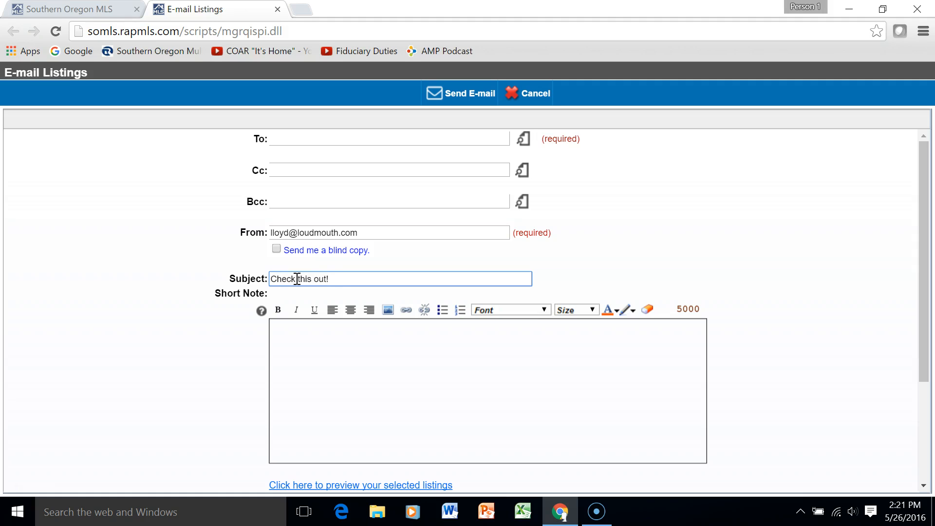
{"action": "left_click", "coordinate": [396, 365]}
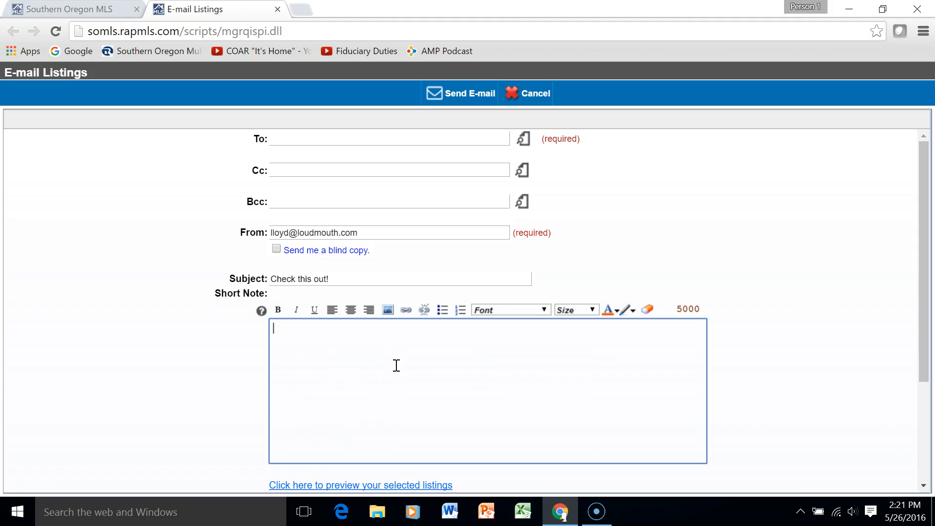
{"action": "type", "text": "Hey, I thought you would be interested in this."}
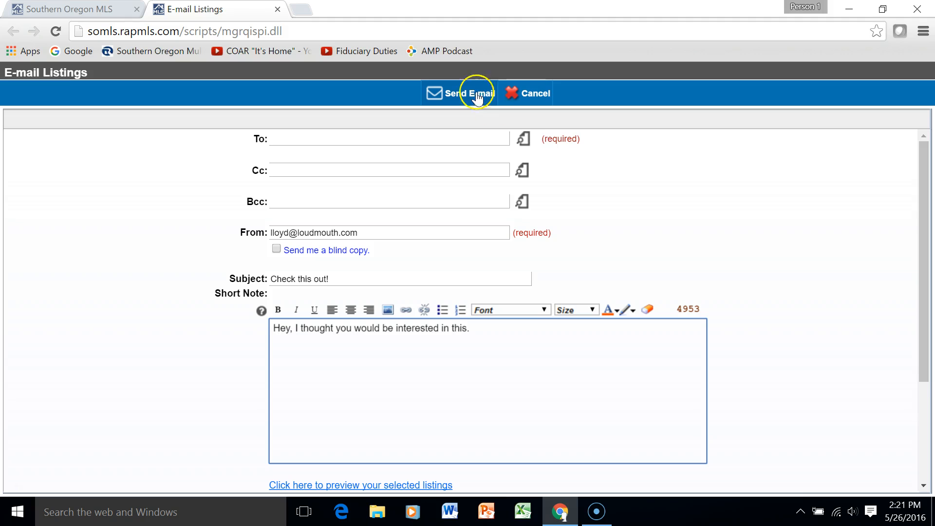
{"action": "left_click", "coordinate": [534, 95]}
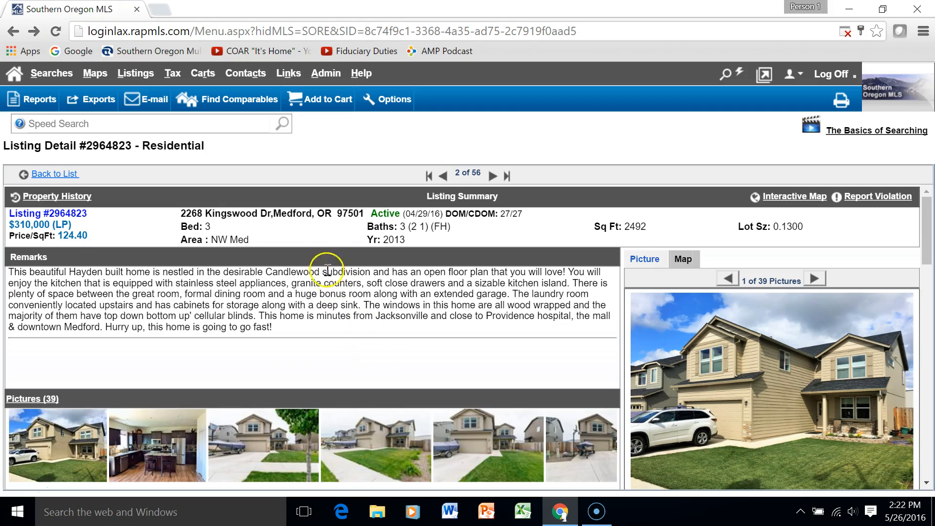
Start a new Map search from the Searches menu
{"action": "left_click", "coordinate": [61, 75]}
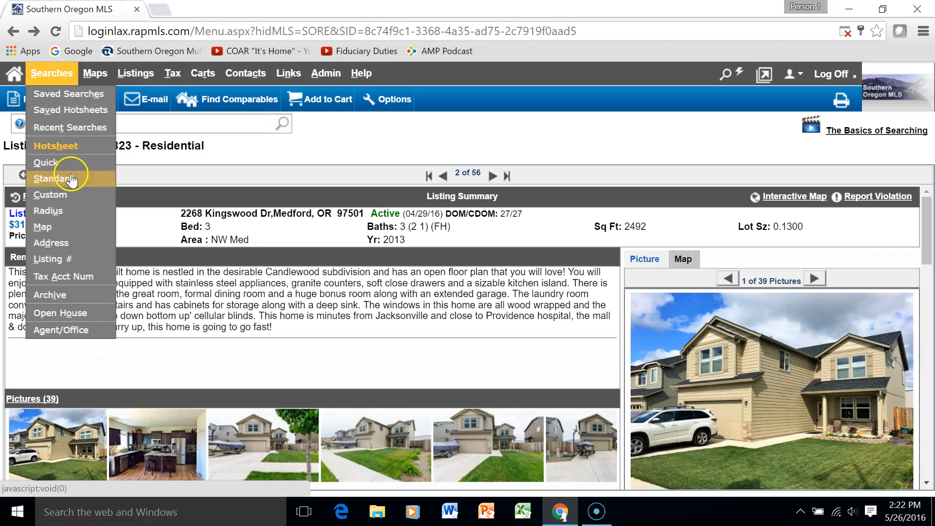
{"action": "left_click", "coordinate": [46, 78]}
{"action": "left_click", "coordinate": [59, 229]}
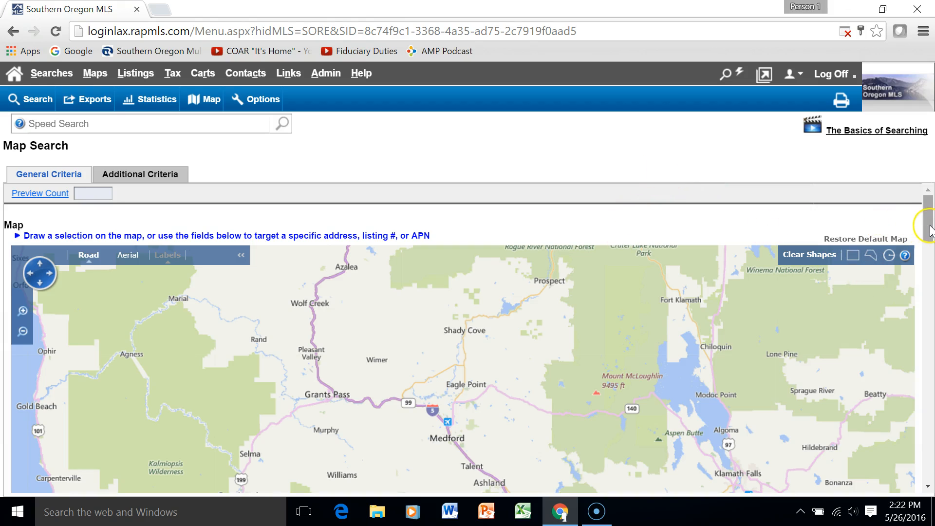
Zoom and pan the map into central Medford around Main St and Siskiyou Blvd
{"action": "scroll", "coordinate": [928, 231], "scroll_direction": "down", "scroll_amount": 1}
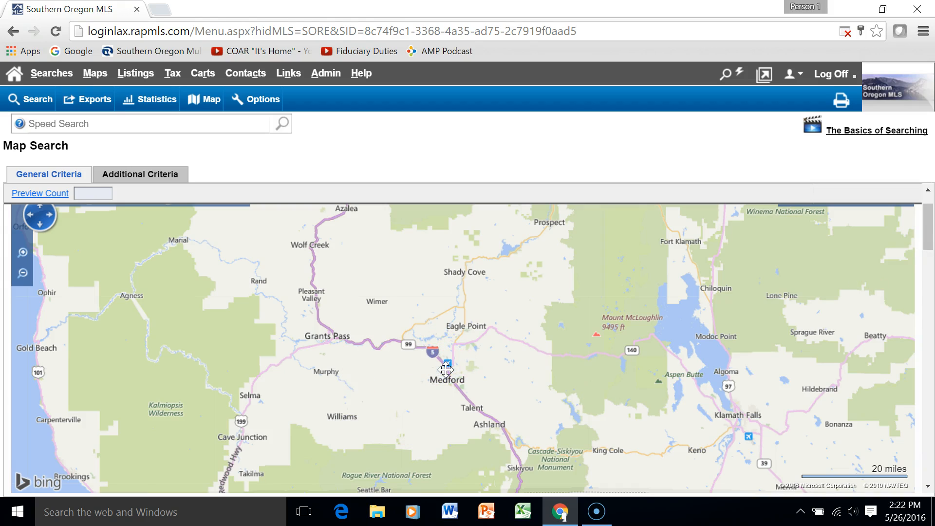
{"action": "left_click_drag", "start_coordinate": [460, 371], "coordinate": [460, 370]}
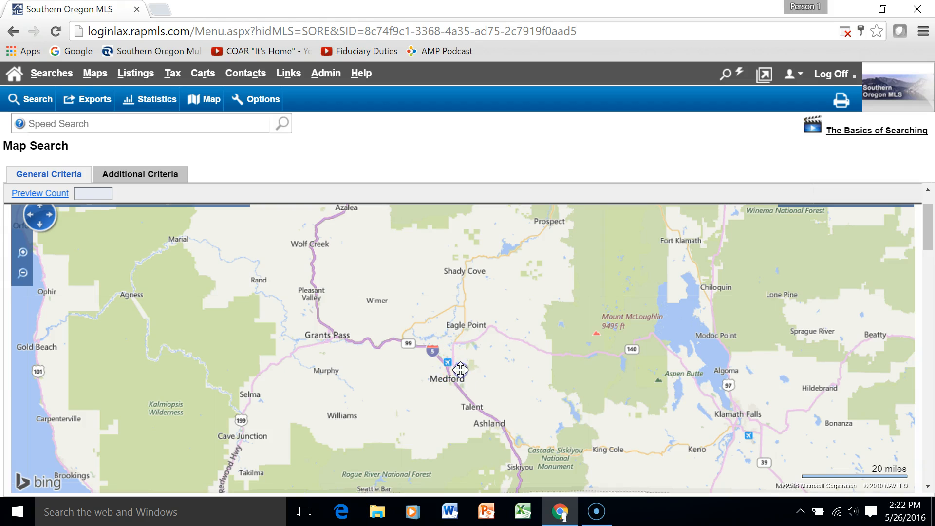
{"action": "scroll", "coordinate": [460, 370], "scroll_direction": "up", "scroll_amount": 1}
{"action": "scroll", "coordinate": [460, 370], "scroll_direction": "up", "scroll_amount": 1}
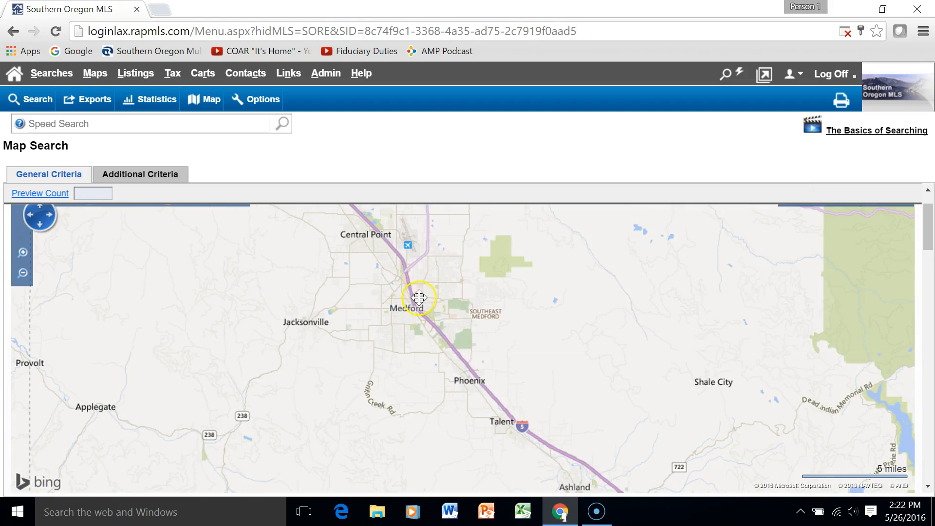
{"action": "double_click", "coordinate": [417, 280]}
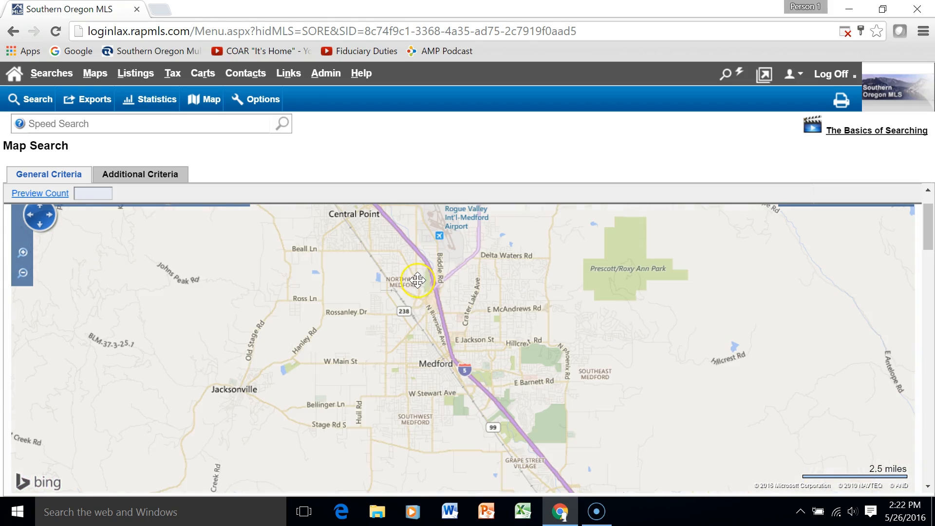
{"action": "double_click", "coordinate": [460, 327]}
{"action": "left_click_drag", "start_coordinate": [463, 396], "coordinate": [364, 286]}
{"action": "double_click", "coordinate": [388, 314]}
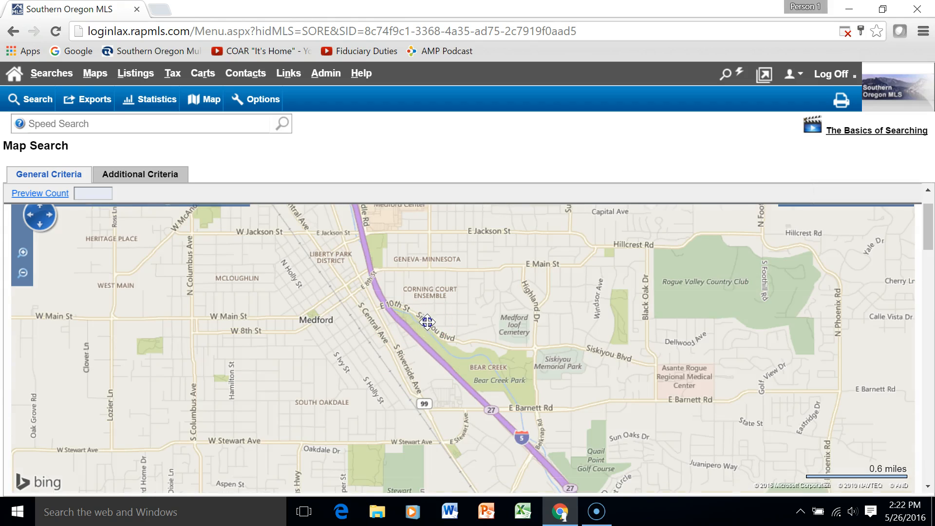
{"action": "left_click_drag", "start_coordinate": [426, 320], "coordinate": [400, 329]}
{"action": "left_click", "coordinate": [602, 325]}
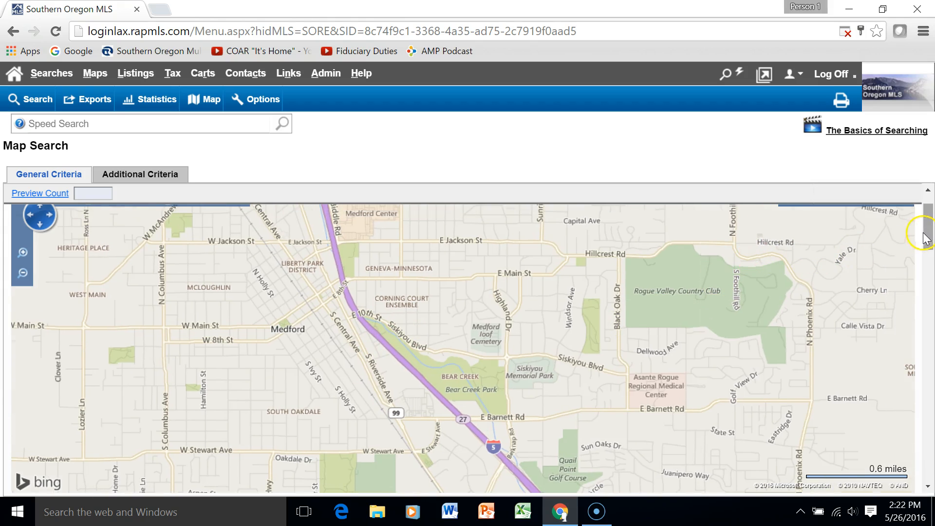
{"action": "left_click_drag", "start_coordinate": [928, 236], "coordinate": [929, 232]}
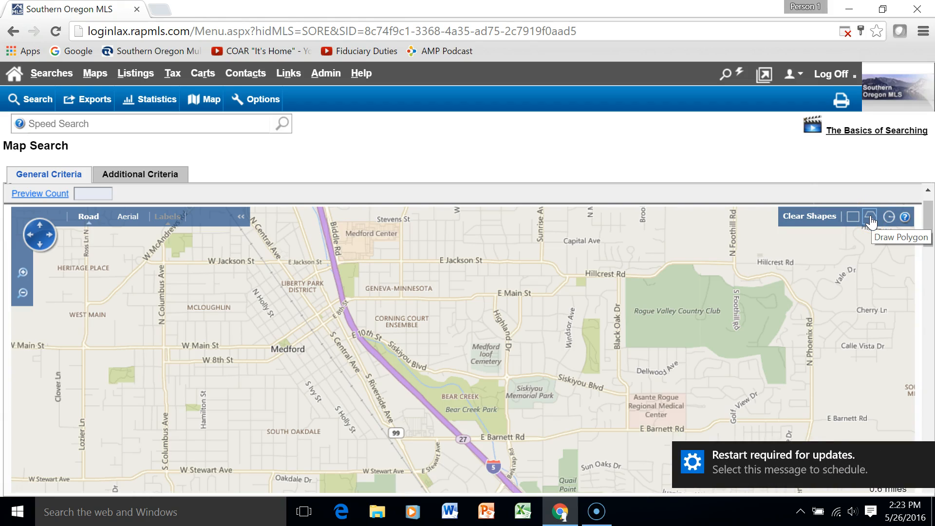
Start a polygon with corners from Biddle Rd along E Jackson St to Hillcrest Rd and E Main St
{"action": "left_click", "coordinate": [871, 223]}
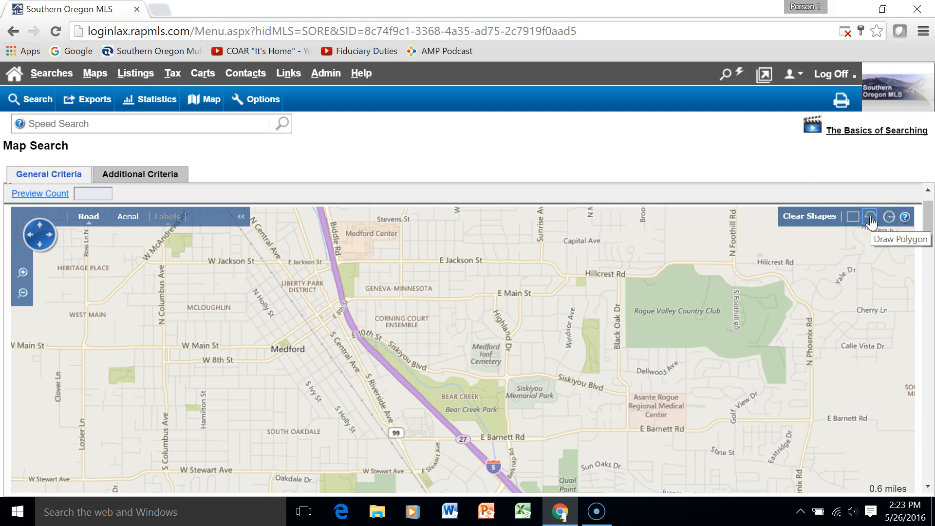
{"action": "left_click", "coordinate": [870, 220]}
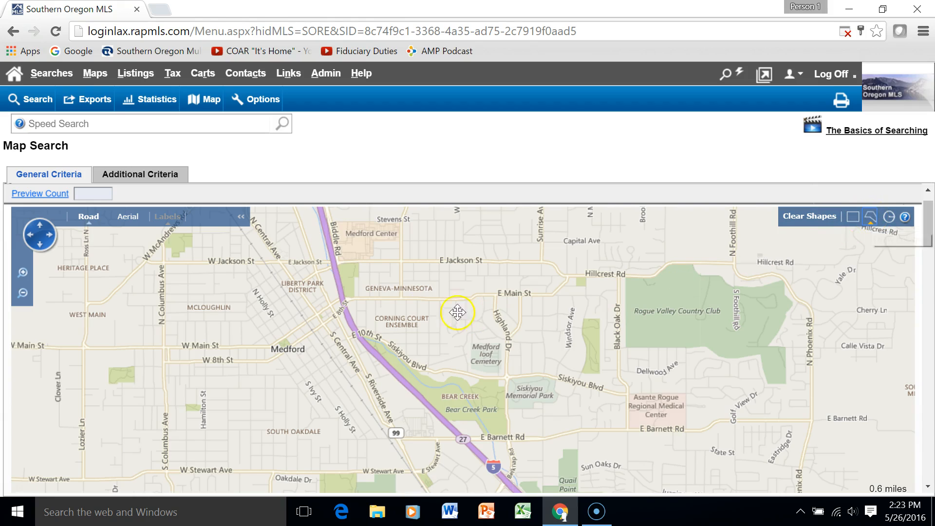
{"action": "left_click", "coordinate": [337, 263]}
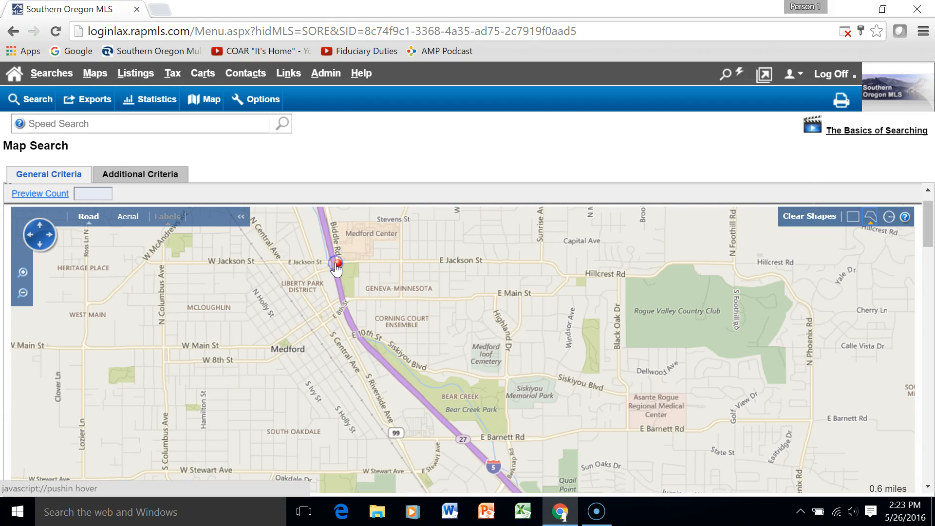
{"action": "left_click", "coordinate": [405, 262]}
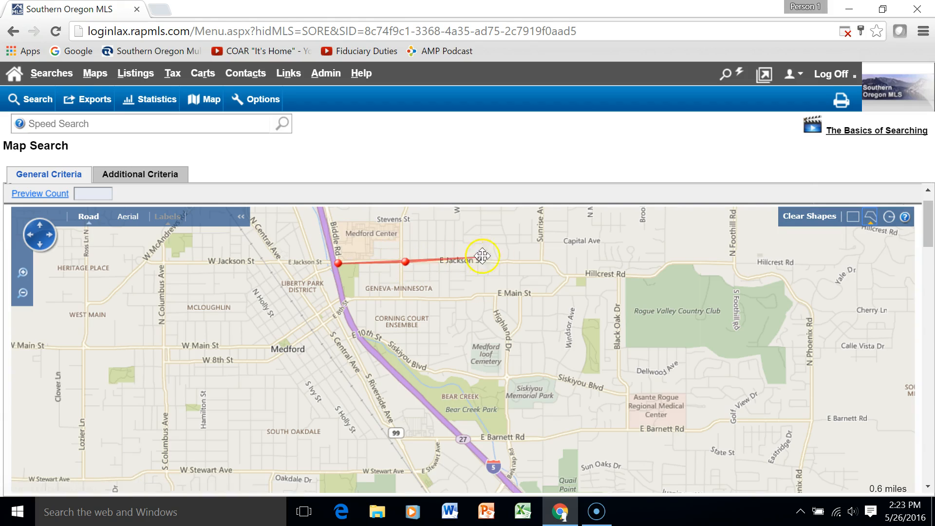
{"action": "left_click", "coordinate": [546, 260]}
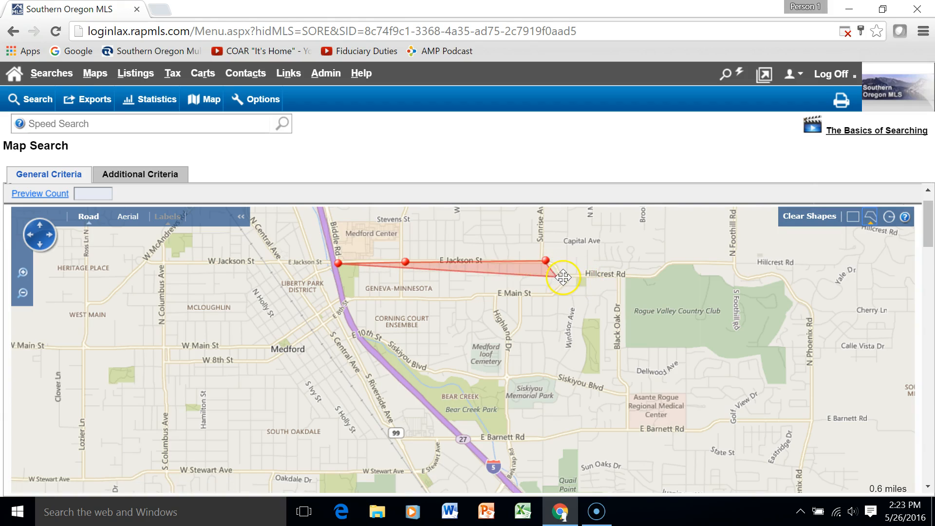
{"action": "left_click", "coordinate": [565, 278]}
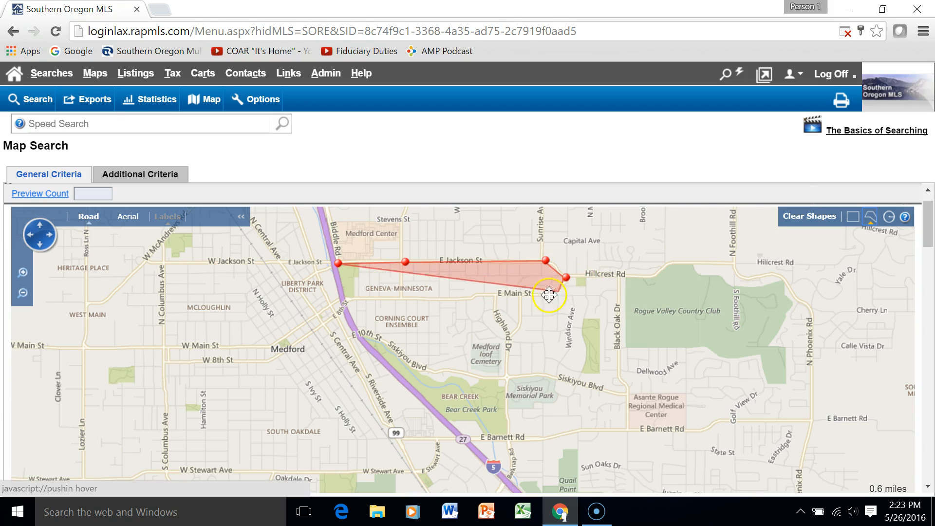
{"action": "left_click", "coordinate": [551, 295]}
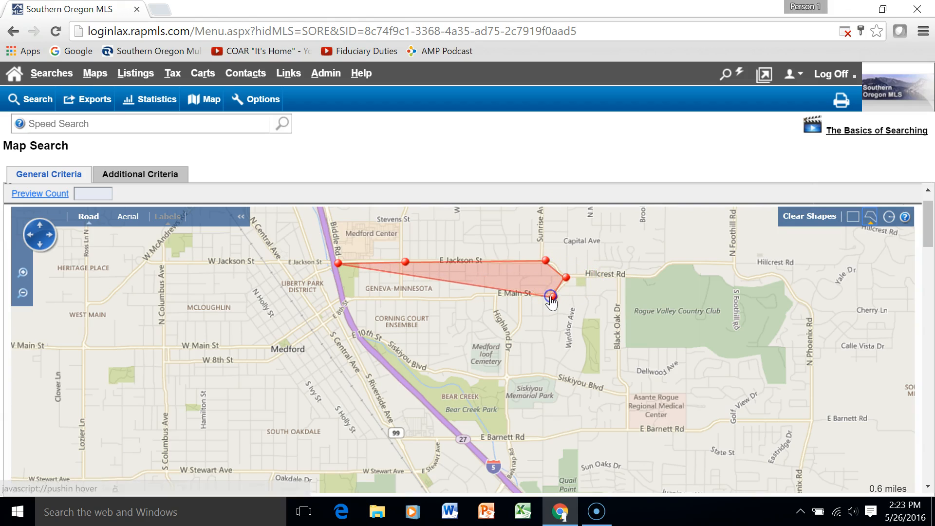
Add corners west along E Main St to Biddle Rd and close the polygon at its first corner
{"action": "left_click", "coordinate": [523, 296]}
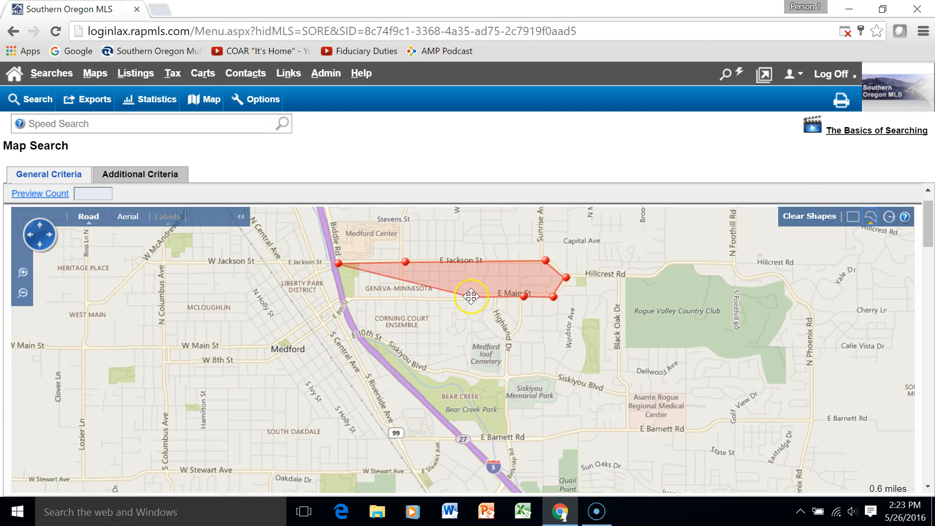
{"action": "left_click", "coordinate": [469, 297]}
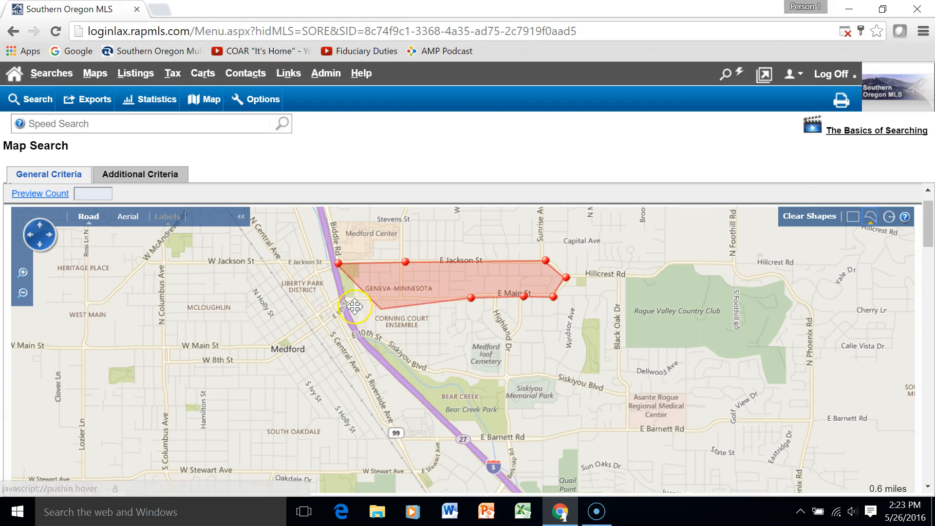
{"action": "left_click", "coordinate": [341, 299]}
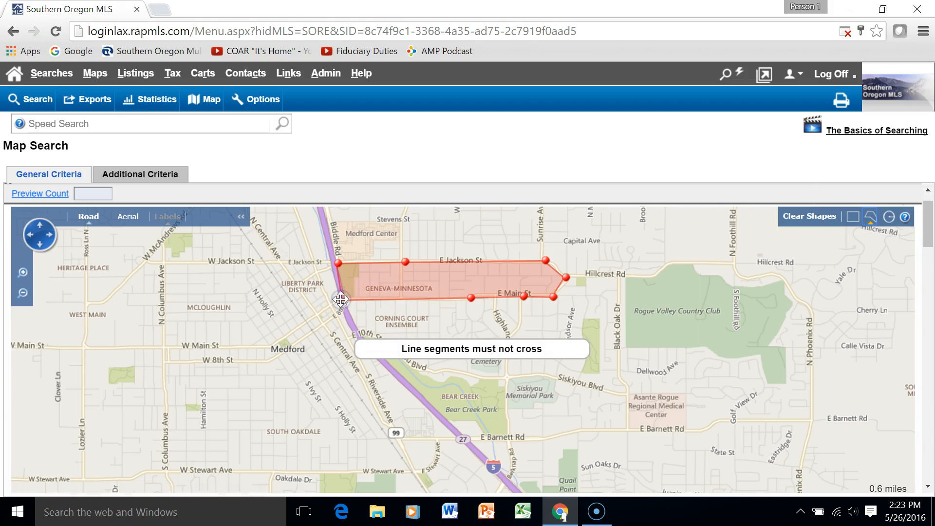
{"action": "left_click", "coordinate": [346, 301]}
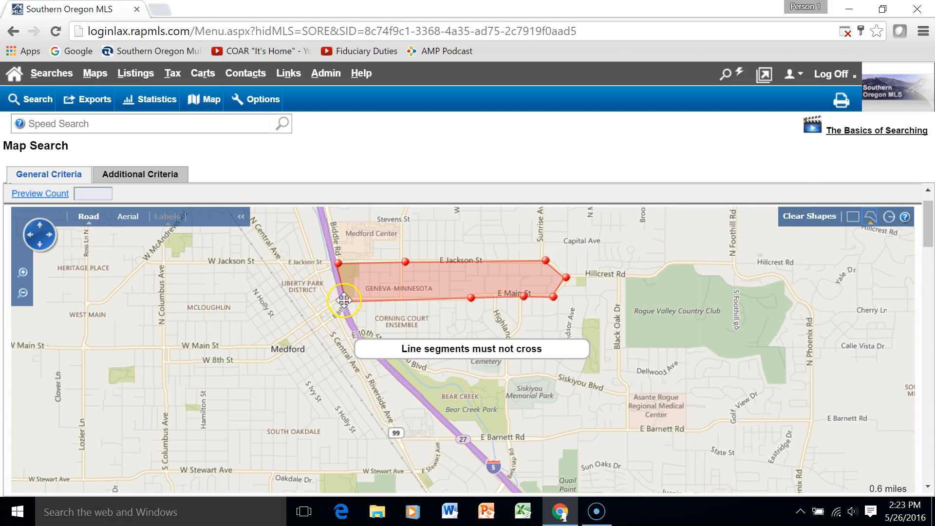
{"action": "left_click", "coordinate": [338, 263]}
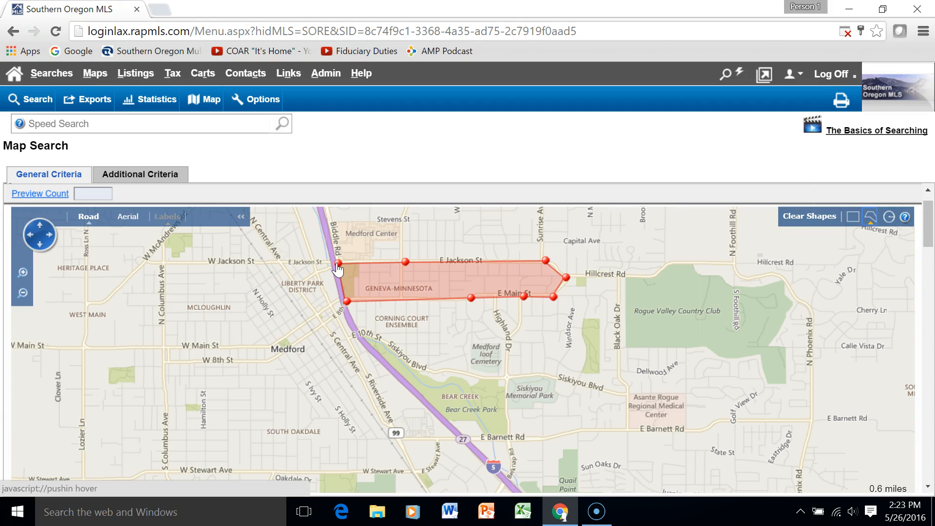
{"action": "left_click", "coordinate": [337, 264]}
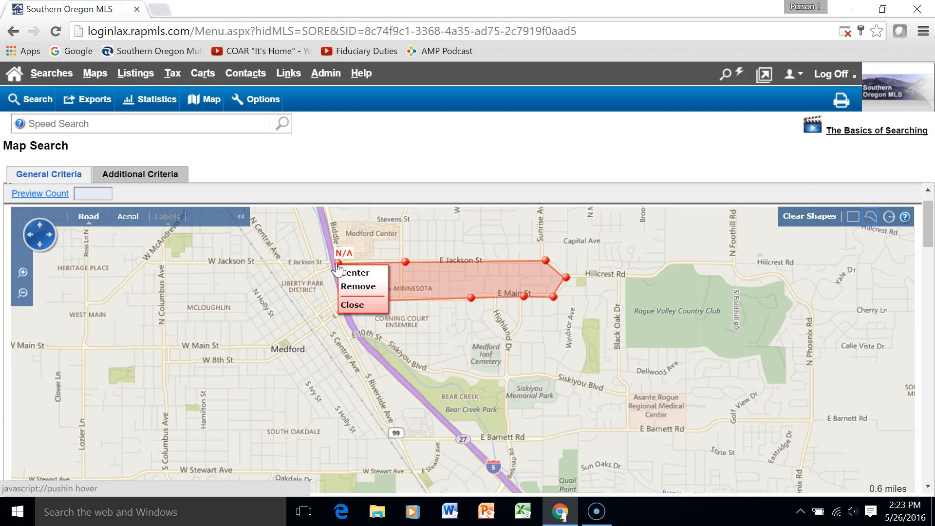
{"action": "left_click", "coordinate": [380, 307]}
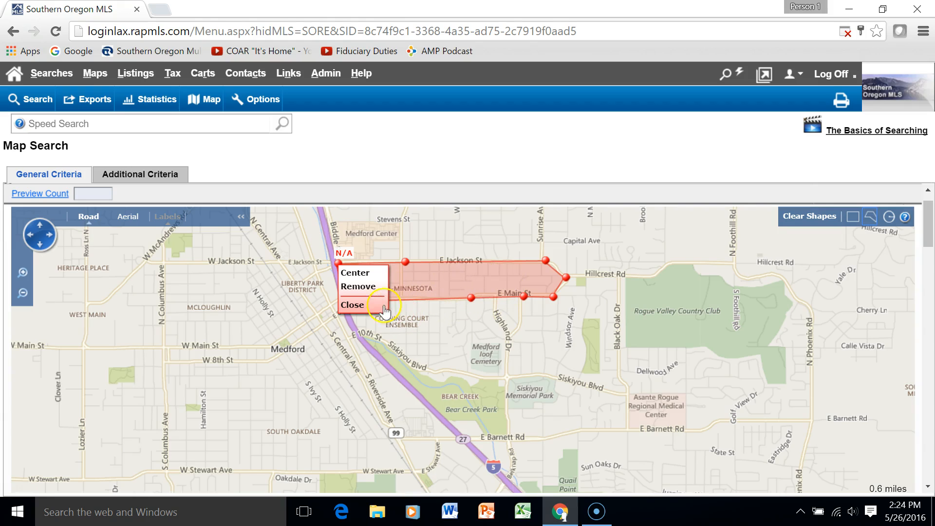
{"action": "left_click", "coordinate": [353, 307]}
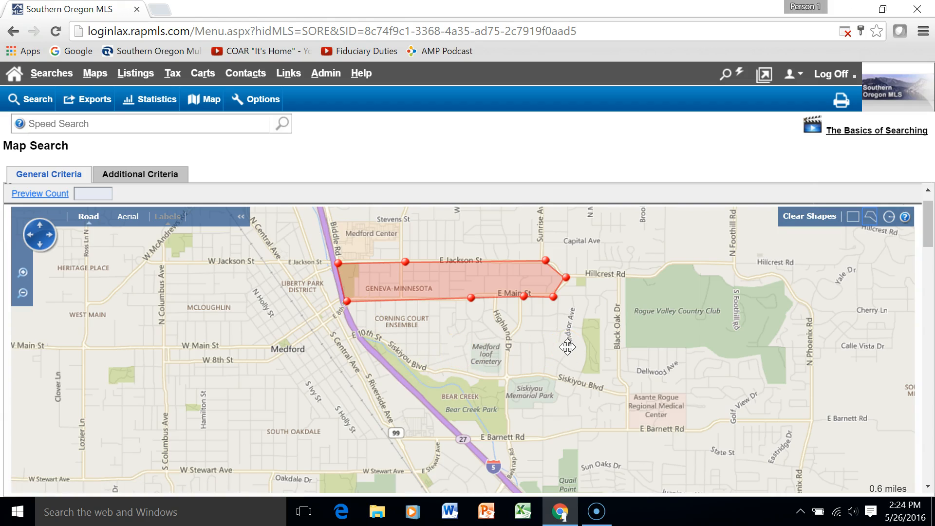
Draw a rectangle search area from E Barnett Rd toward Phoenix Rd
{"action": "left_click", "coordinate": [613, 377]}
{"action": "left_click", "coordinate": [853, 218]}
{"action": "left_click", "coordinate": [853, 217]}
{"action": "left_click_drag", "start_coordinate": [684, 428], "coordinate": [778, 488]}
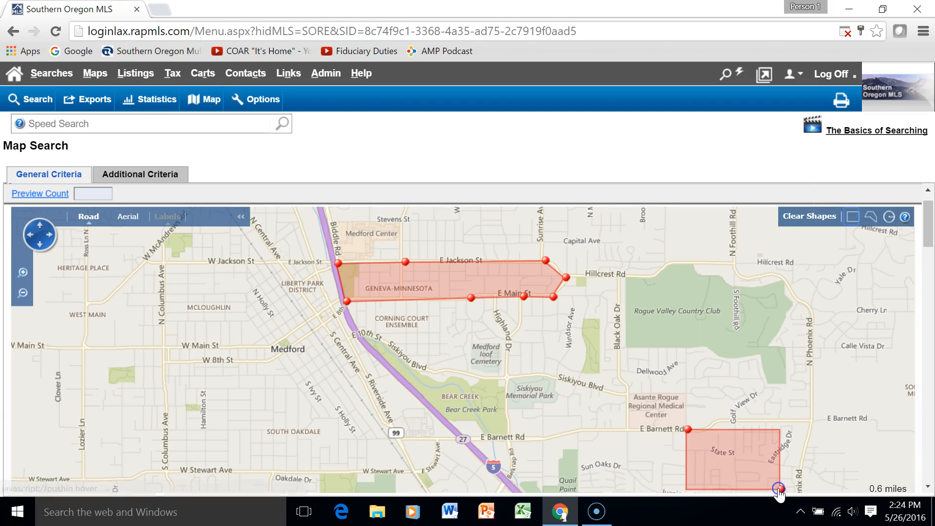
{"action": "left_click", "coordinate": [717, 459]}
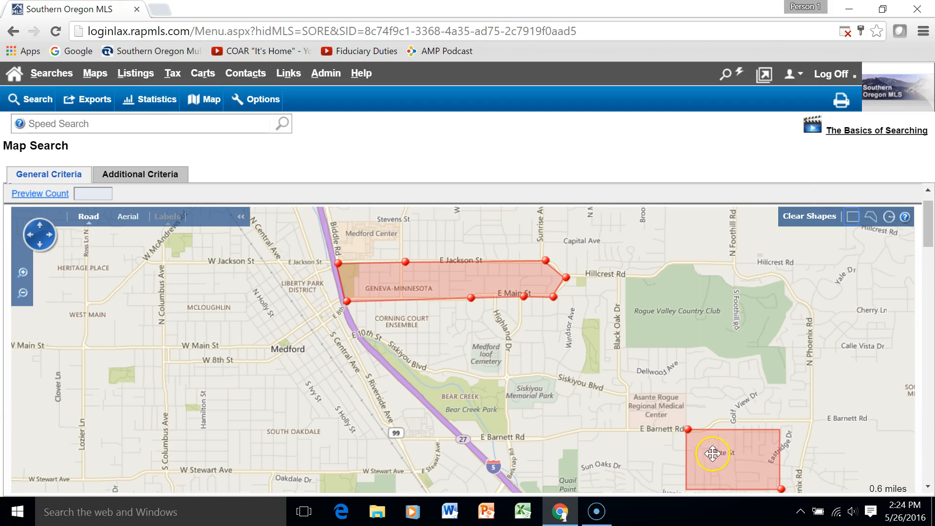
Draw a 0.6-mile radius circle around S Columbus Ave in west Medford
{"action": "scroll", "coordinate": [619, 359], "scroll_direction": "down", "scroll_amount": 2}
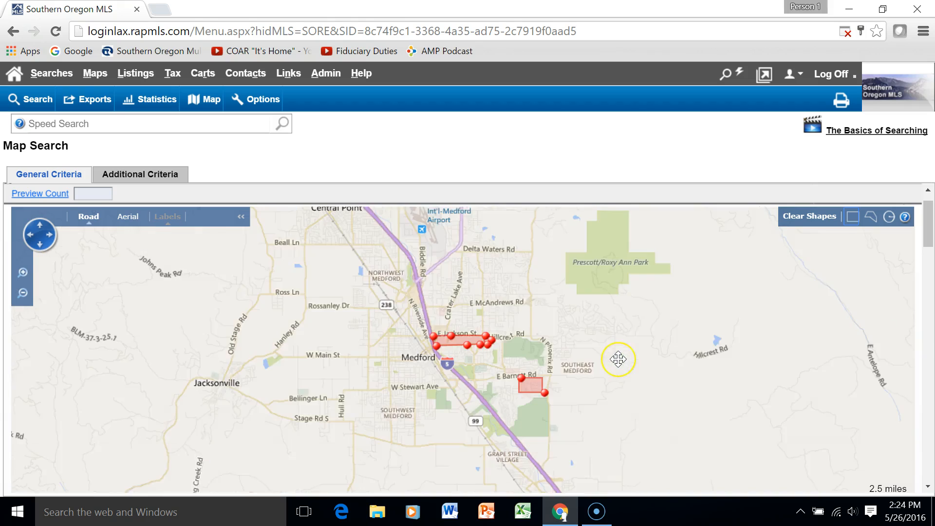
{"action": "scroll", "coordinate": [618, 359], "scroll_direction": "up", "scroll_amount": 1}
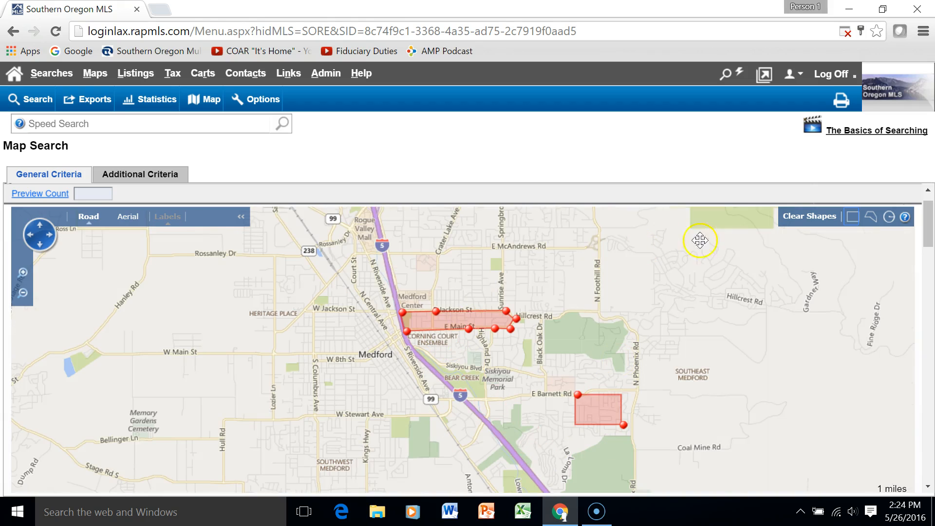
{"action": "left_click", "coordinate": [889, 218]}
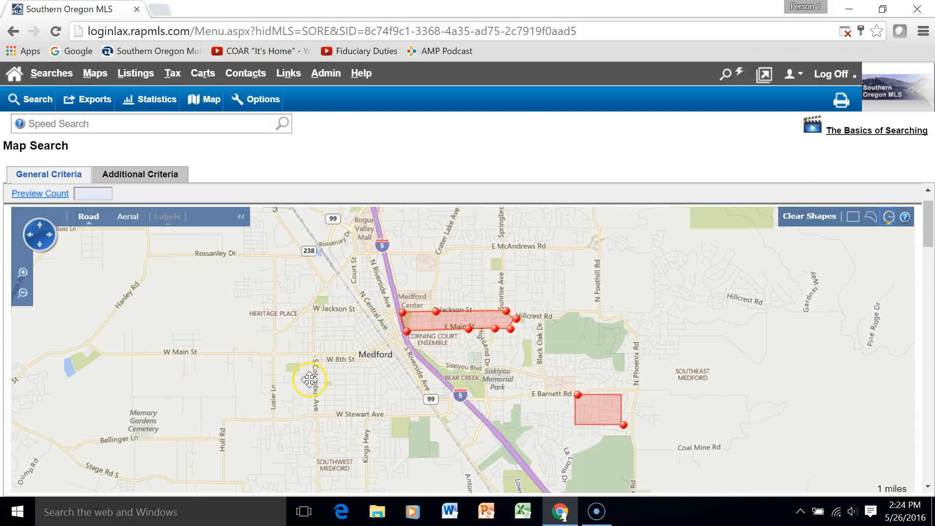
{"action": "left_click_drag", "start_coordinate": [313, 383], "coordinate": [362, 393]}
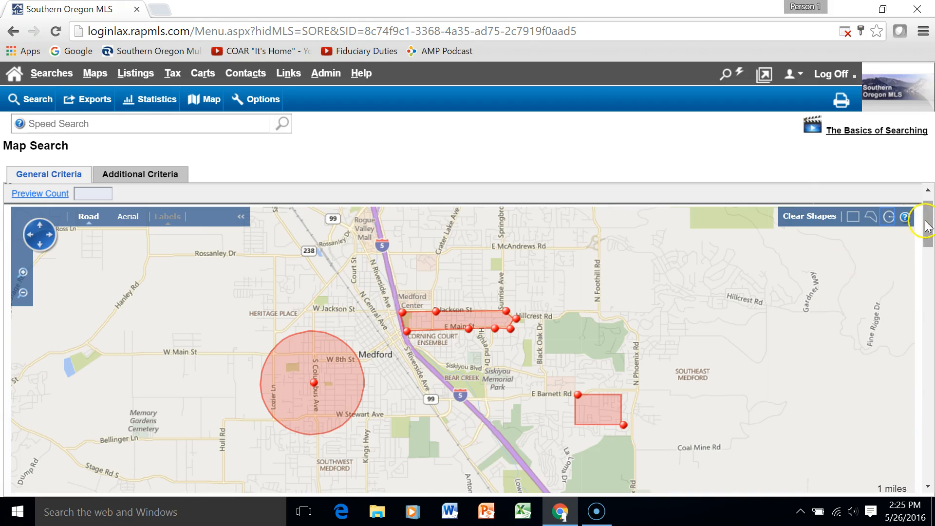
{"action": "left_click_drag", "start_coordinate": [929, 225], "coordinate": [931, 267]}
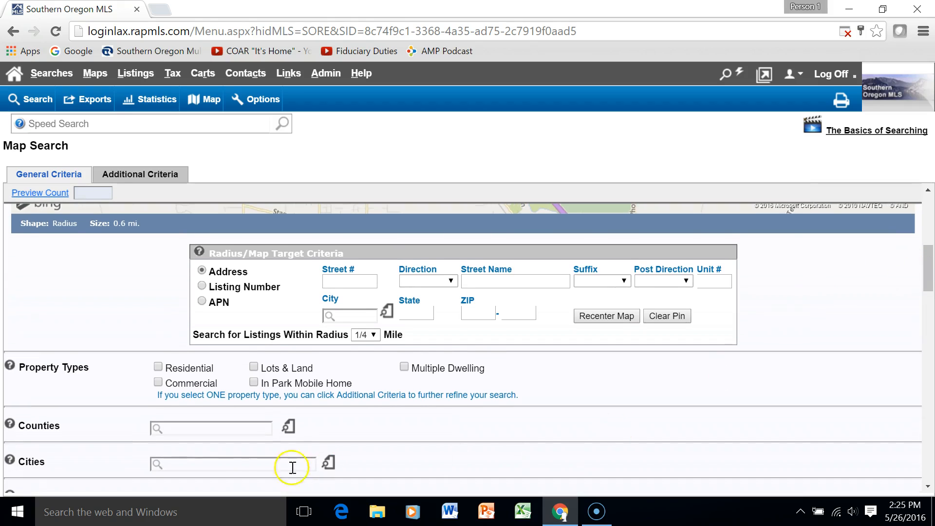
Limit to Residential with Active, Active-72HR Release and Active-Accepted SS statuses; preview 19 matches
{"action": "left_click", "coordinate": [158, 367]}
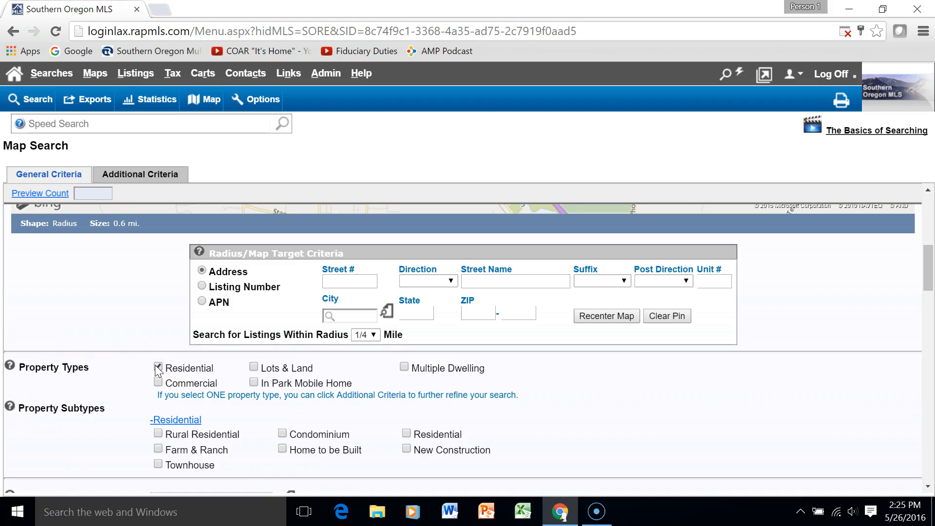
{"action": "left_click_drag", "start_coordinate": [931, 270], "coordinate": [931, 331]}
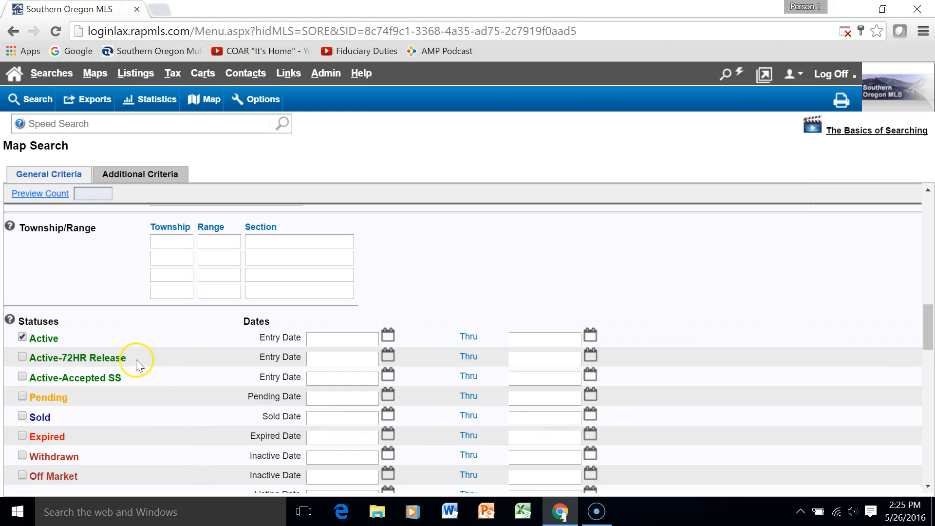
{"action": "left_click", "coordinate": [22, 357]}
{"action": "left_click", "coordinate": [36, 194]}
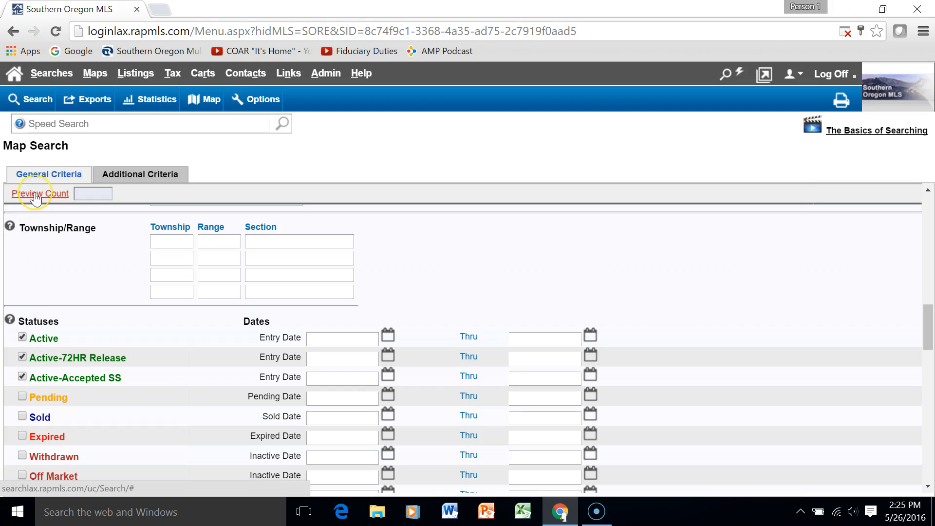
{"action": "left_click", "coordinate": [35, 194]}
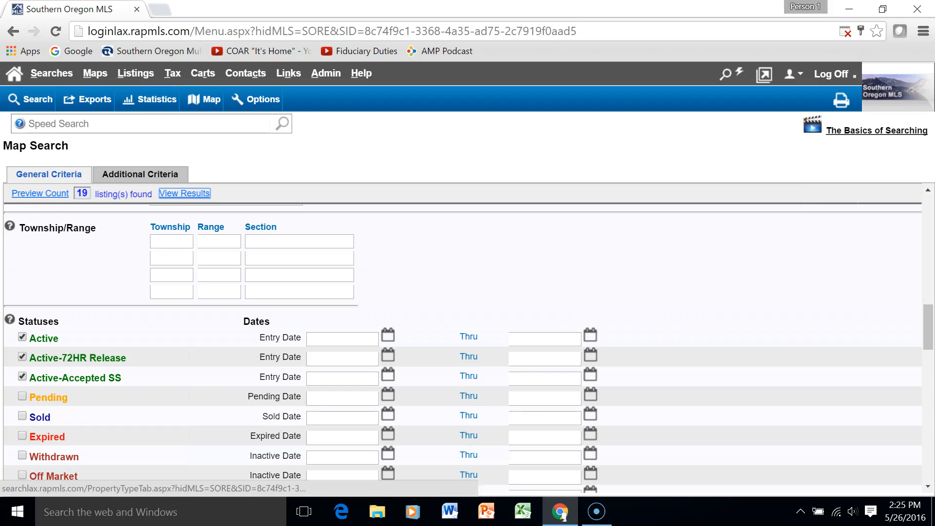
{"action": "left_click", "coordinate": [52, 194]}
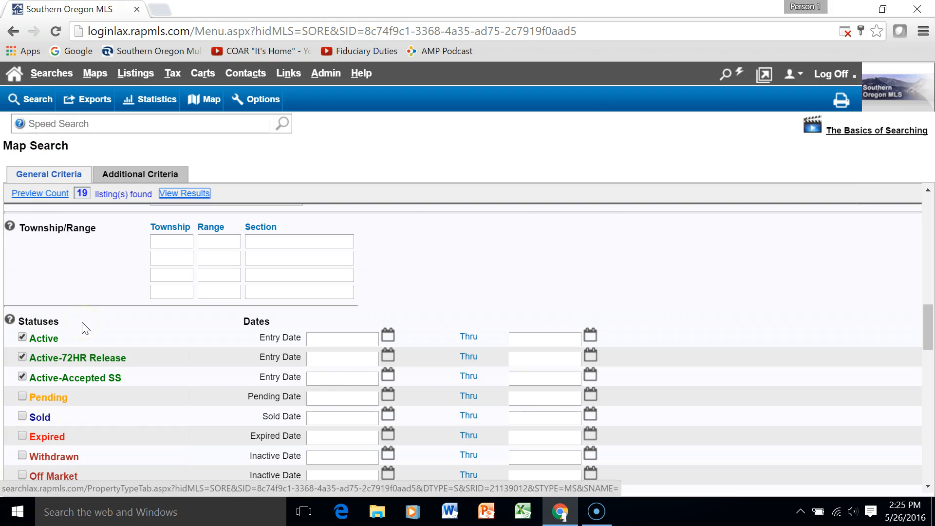
{"action": "left_click", "coordinate": [86, 356]}
{"action": "left_click", "coordinate": [41, 270]}
{"action": "left_click", "coordinate": [37, 269]}
{"action": "left_click", "coordinate": [30, 101]}
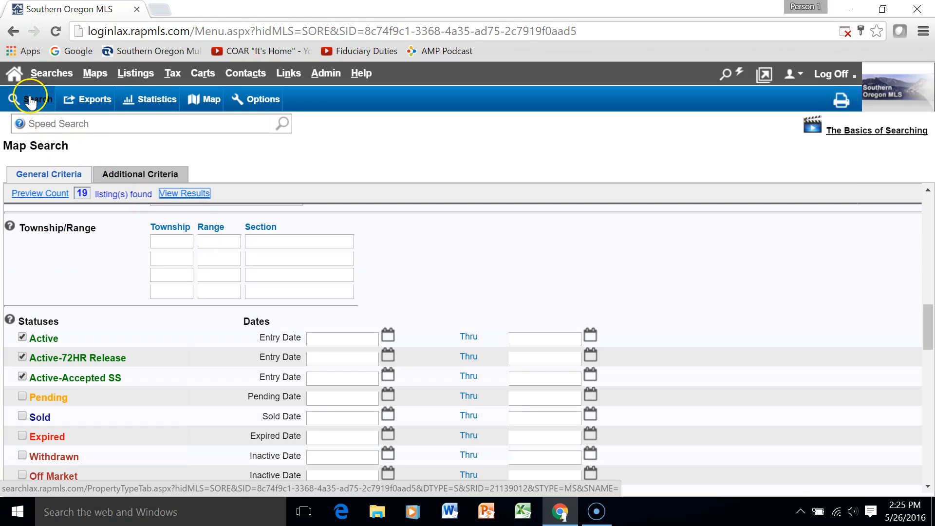
Save the map search as a new prospect under the client's name
{"action": "left_click", "coordinate": [267, 103]}
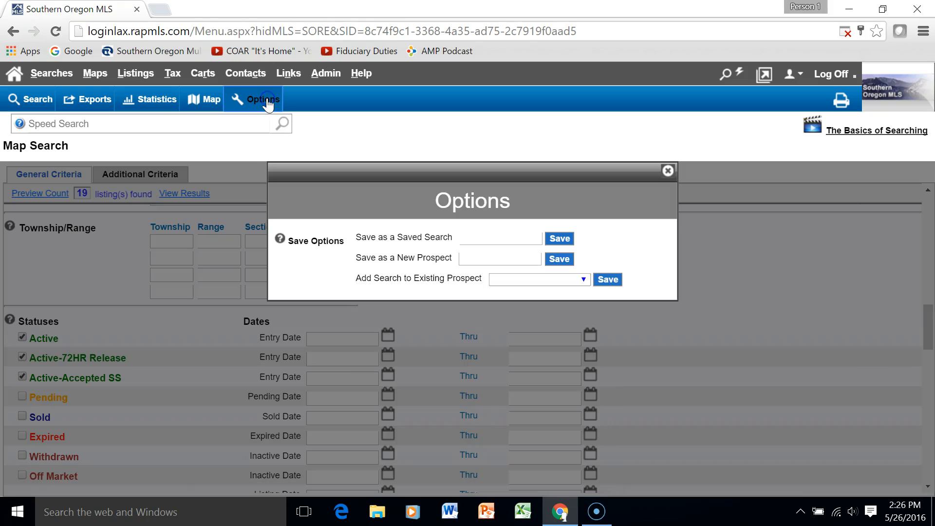
{"action": "left_click", "coordinate": [586, 280]}
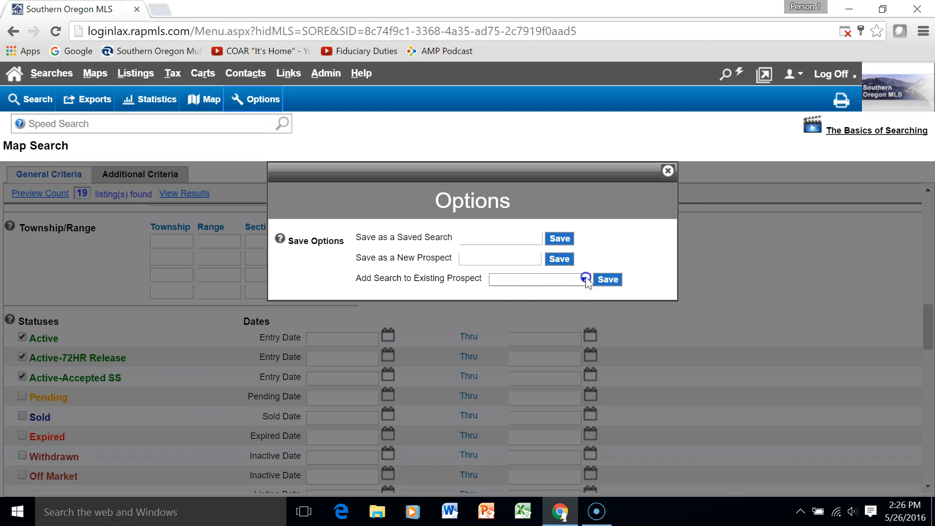
{"action": "left_click", "coordinate": [587, 276]}
{"action": "left_click", "coordinate": [495, 261]}
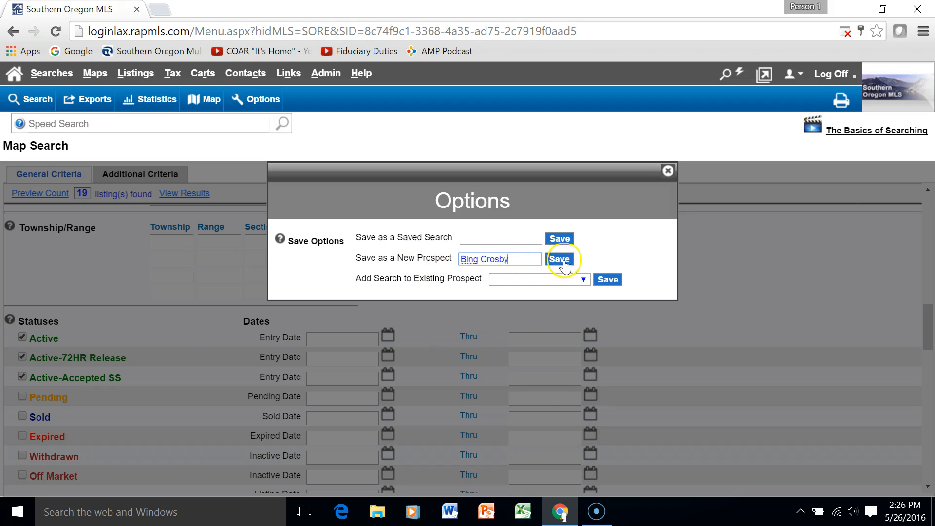
{"action": "left_click", "coordinate": [566, 262]}
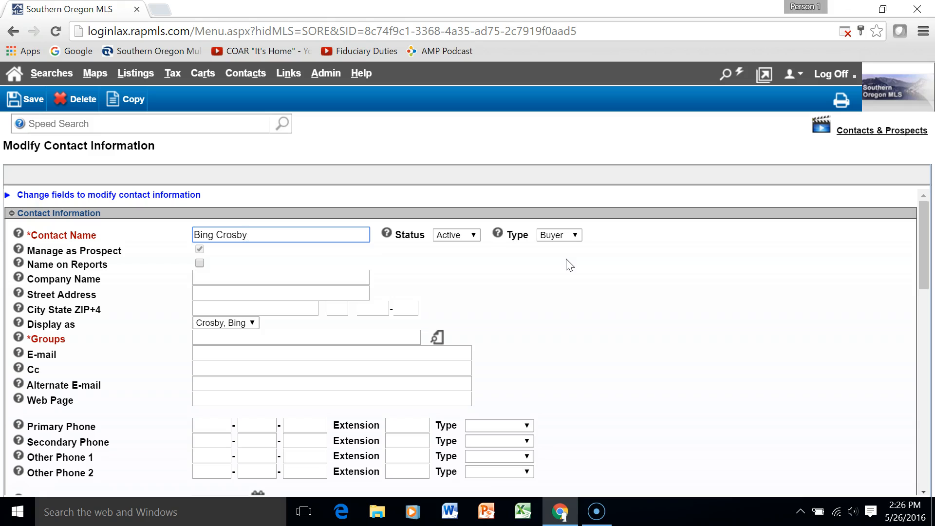
Keep the contact type as Buyer, add it to the Prospects group, and enter the contact's e-mail
{"action": "left_click", "coordinate": [573, 260]}
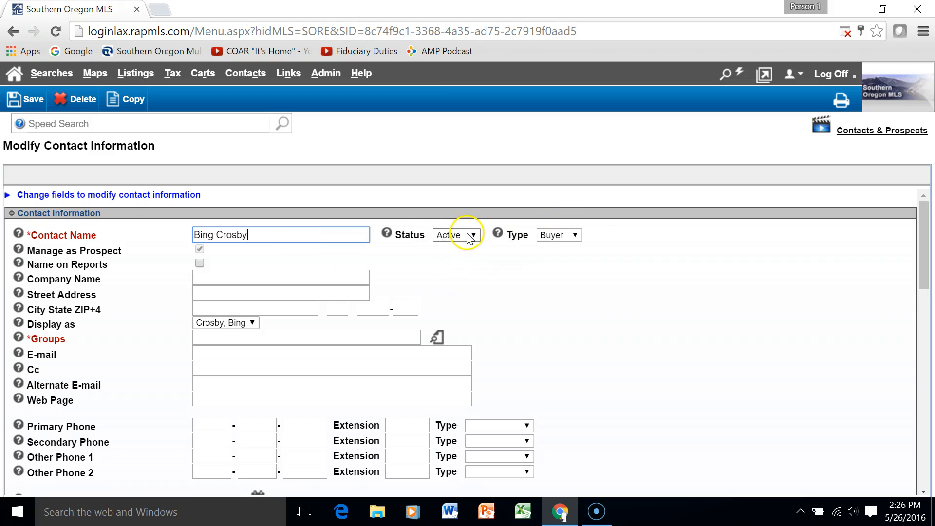
{"action": "left_click", "coordinate": [576, 235]}
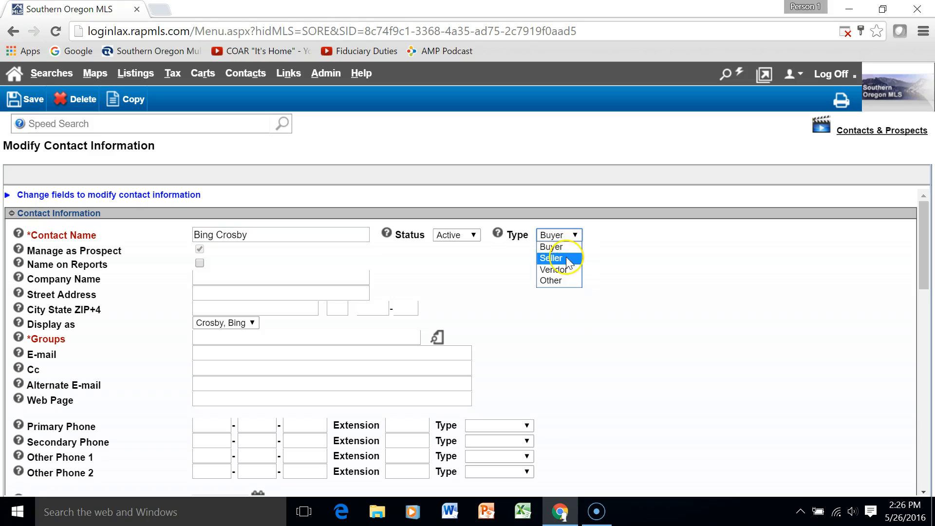
{"action": "left_click", "coordinate": [553, 247]}
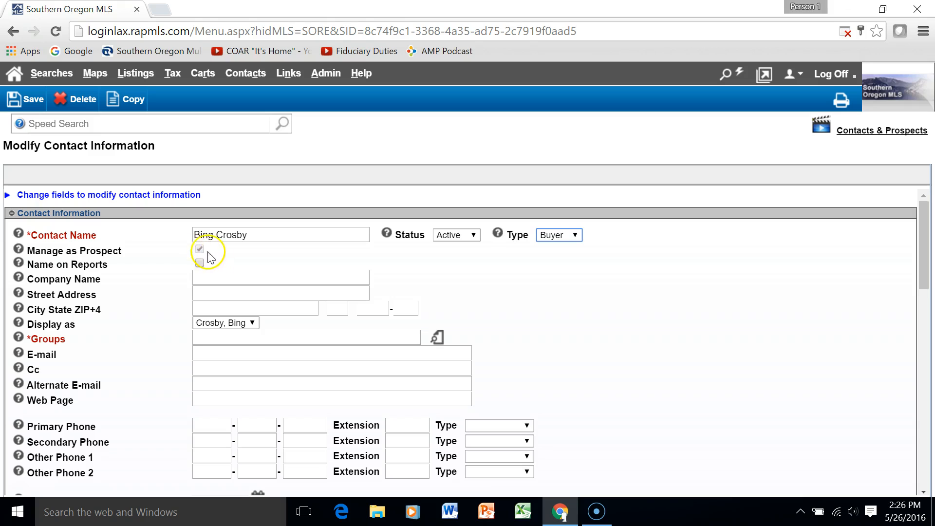
{"action": "left_click", "coordinate": [65, 338]}
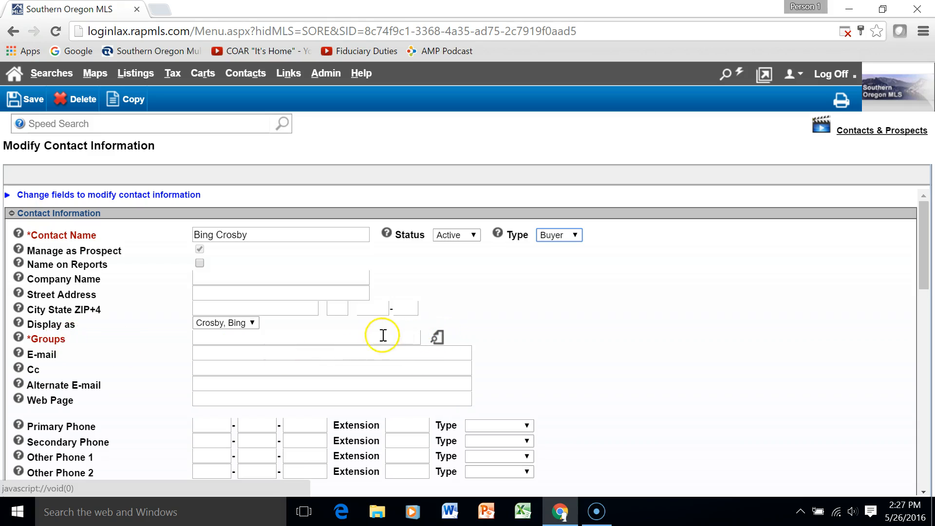
{"action": "left_click", "coordinate": [438, 338]}
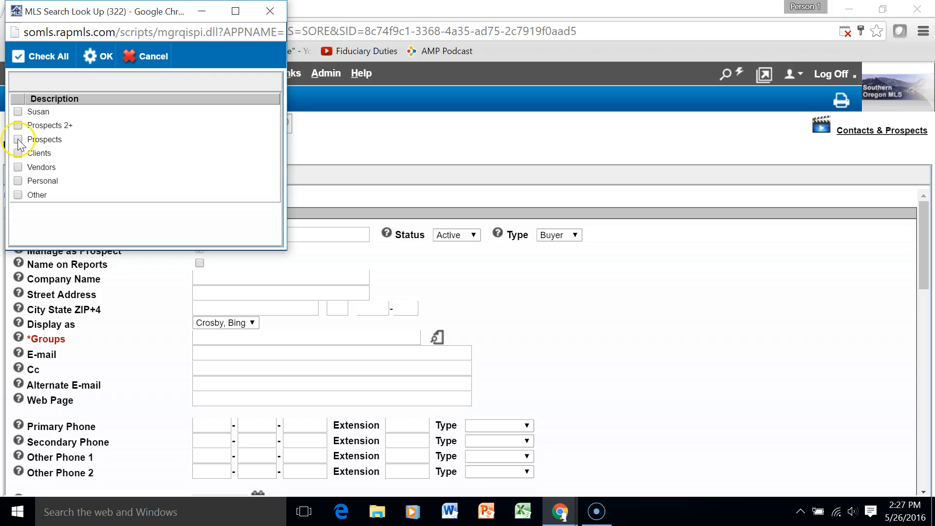
{"action": "left_click", "coordinate": [98, 56]}
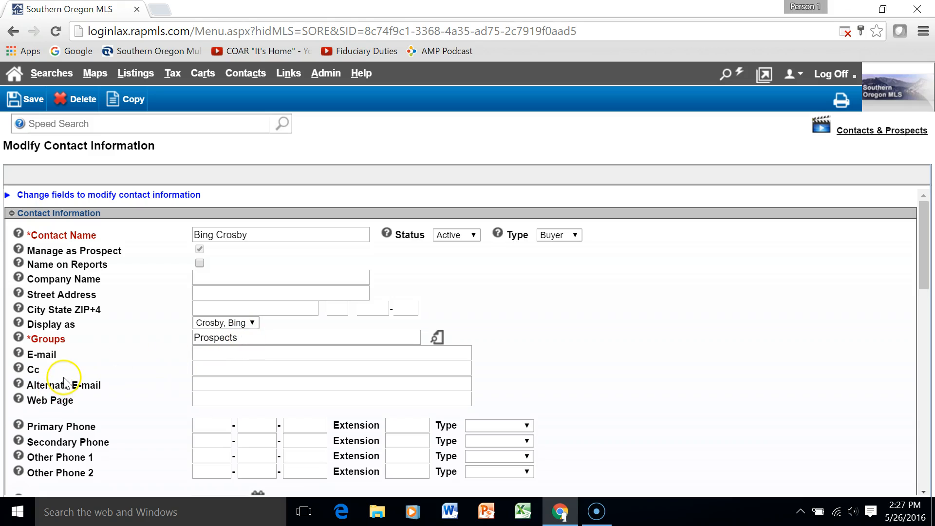
{"action": "left_click", "coordinate": [239, 350]}
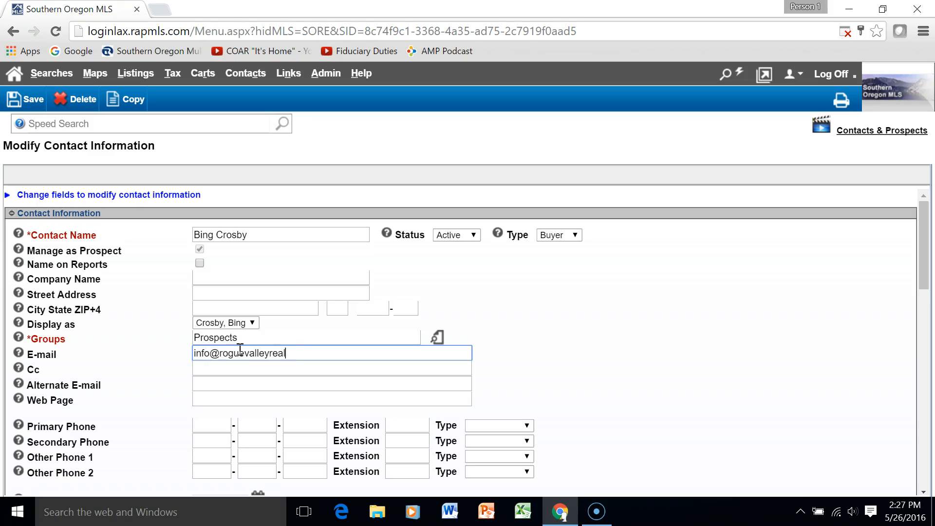
{"action": "type", "text": ".org"}
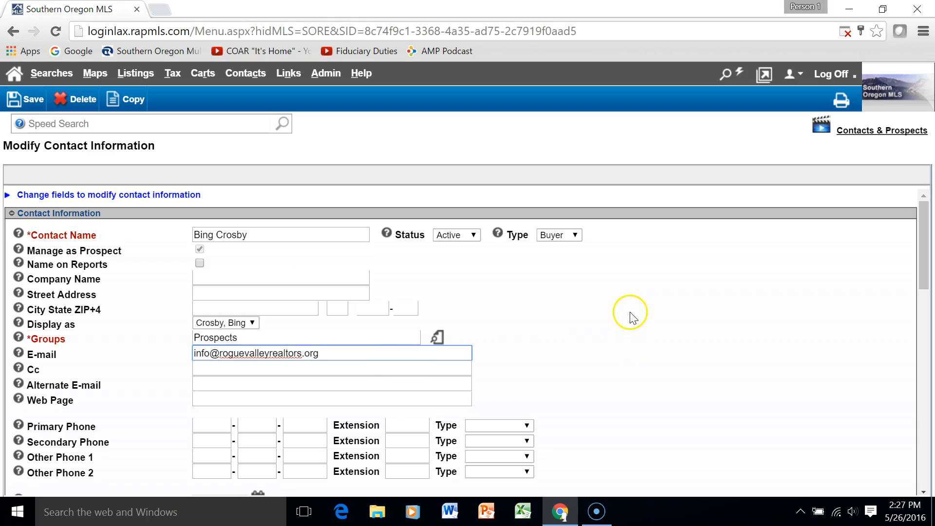
Turn on Auto-Prospecting and set Send E-mail to Agent to Yes
{"action": "scroll", "coordinate": [793, 344], "scroll_direction": "down", "scroll_amount": 3}
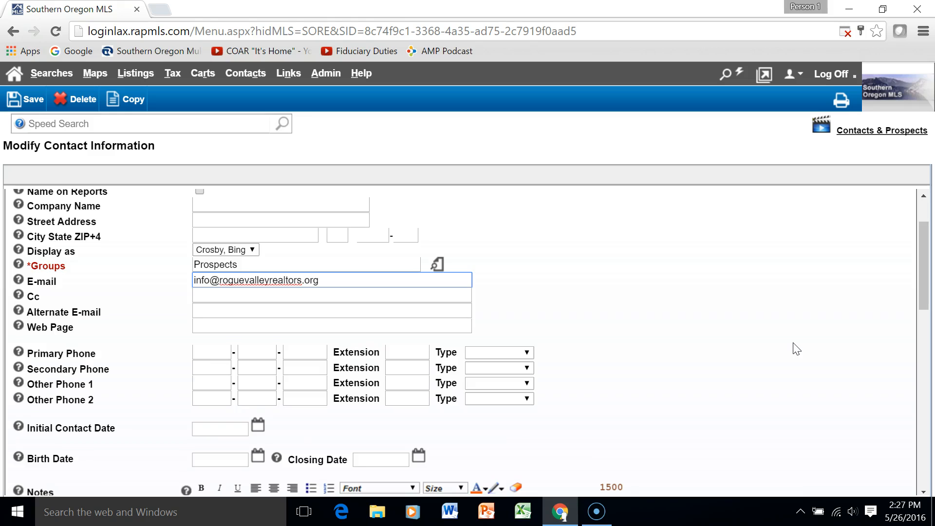
{"action": "scroll", "coordinate": [797, 349], "scroll_direction": "down", "scroll_amount": 3}
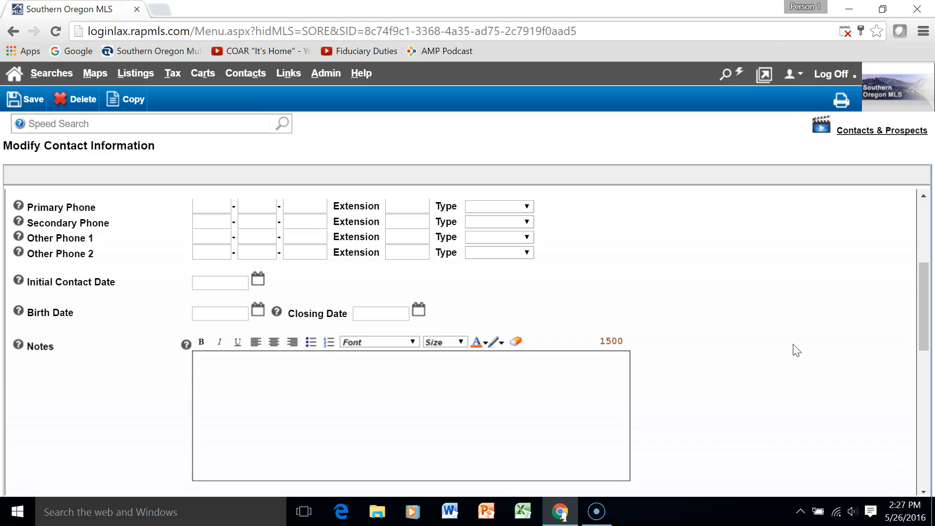
{"action": "scroll", "coordinate": [796, 349], "scroll_direction": "down", "scroll_amount": 3}
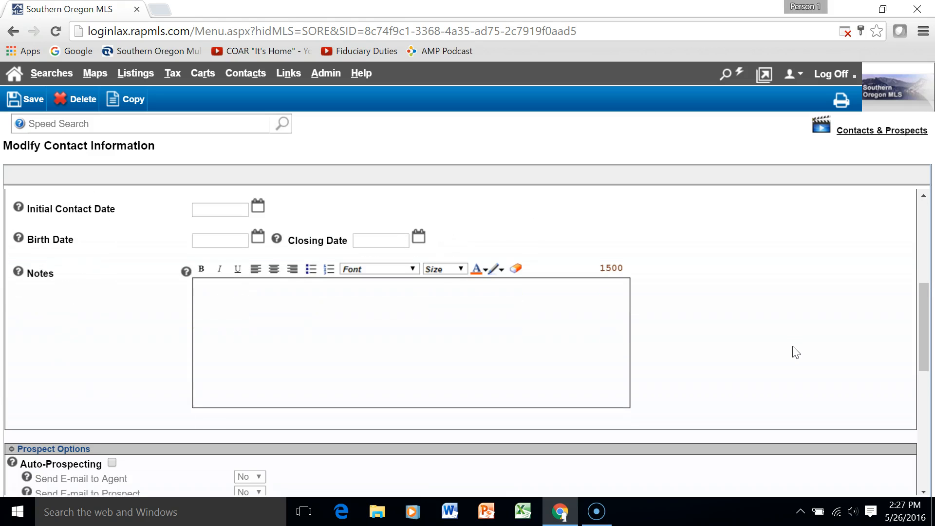
{"action": "scroll", "coordinate": [795, 351], "scroll_direction": "up", "scroll_amount": 6}
{"action": "scroll", "coordinate": [790, 360], "scroll_direction": "down", "scroll_amount": 5}
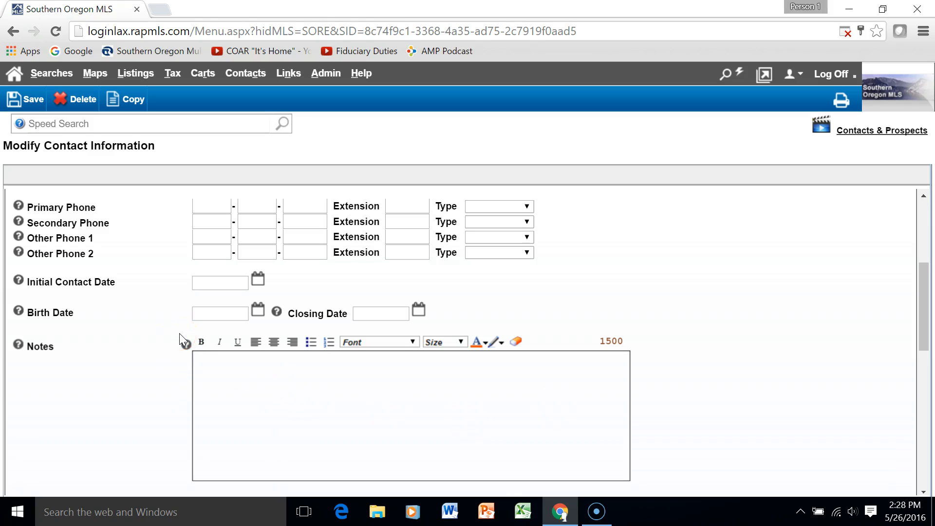
{"action": "scroll", "coordinate": [789, 251], "scroll_direction": "down", "scroll_amount": 3}
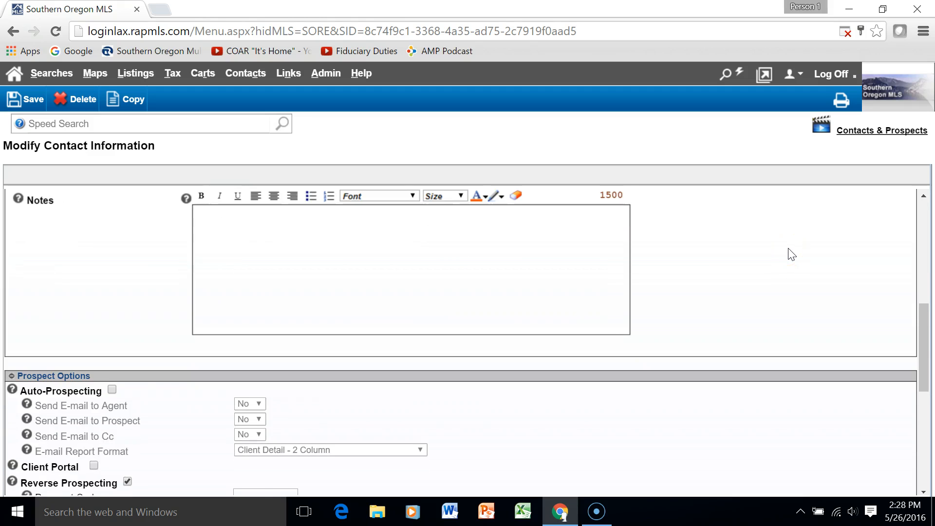
{"action": "scroll", "coordinate": [791, 254], "scroll_direction": "down", "scroll_amount": 1}
{"action": "scroll", "coordinate": [790, 254], "scroll_direction": "down", "scroll_amount": 1}
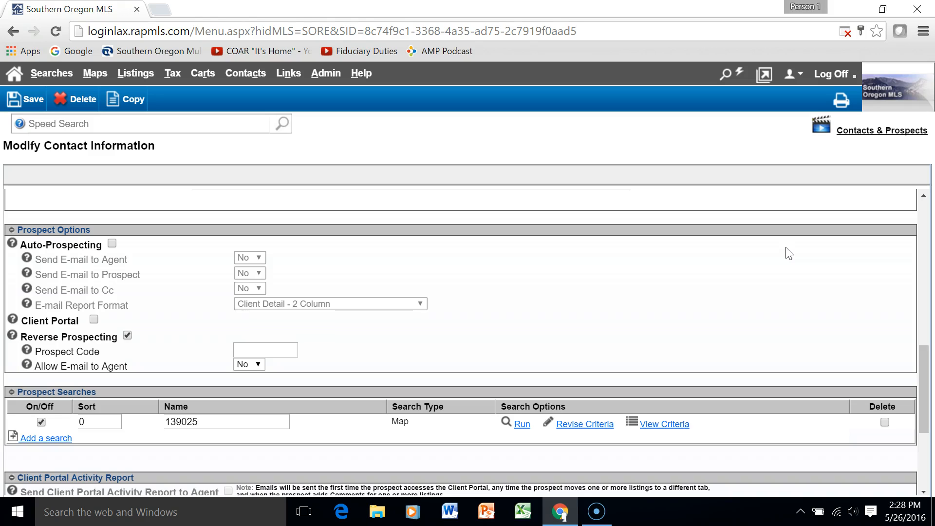
{"action": "left_click", "coordinate": [779, 246]}
{"action": "left_click", "coordinate": [112, 243]}
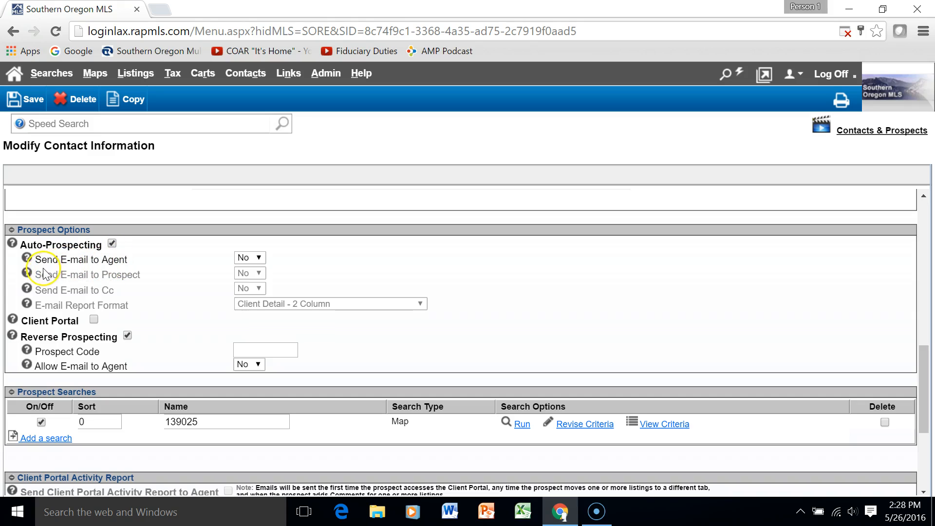
{"action": "left_click", "coordinate": [260, 263]}
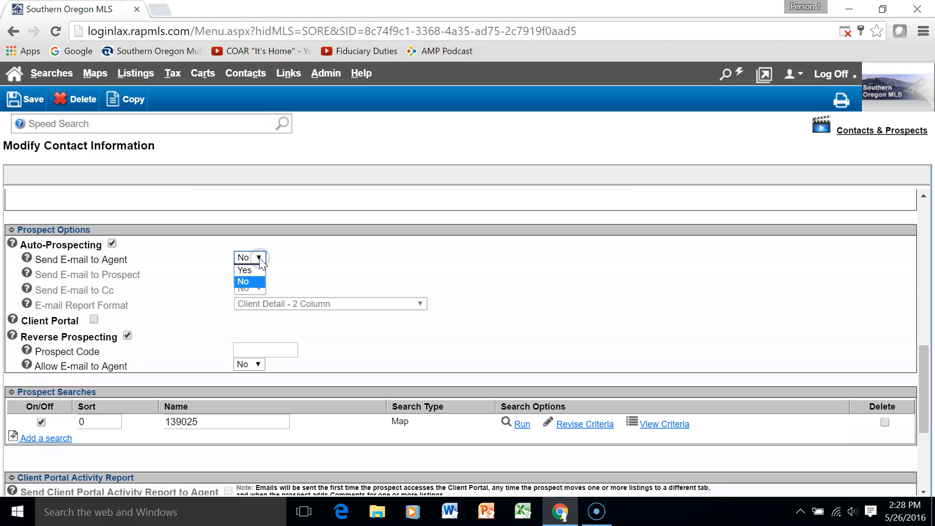
{"action": "left_click", "coordinate": [252, 271]}
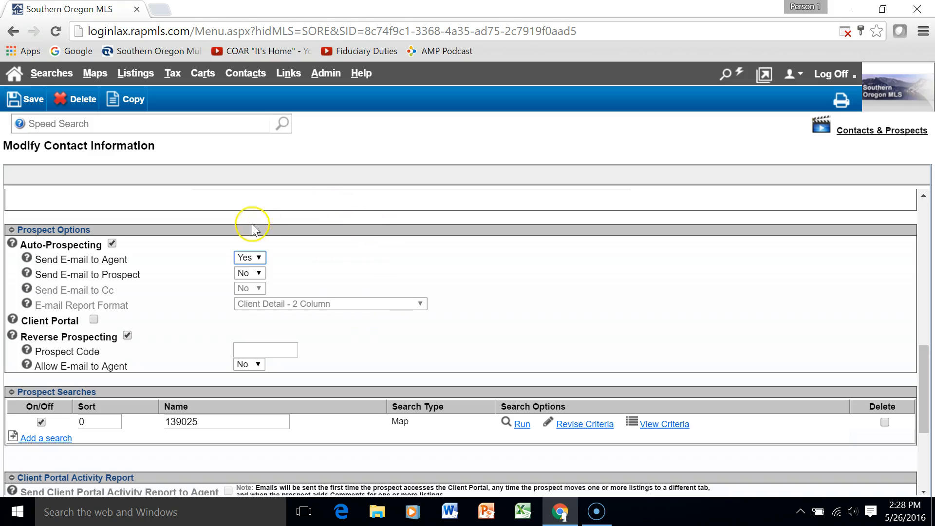
Set Send E-mail to Prospect to Yes and keep the Client Detail - 2 Column format
{"action": "left_click", "coordinate": [256, 276]}
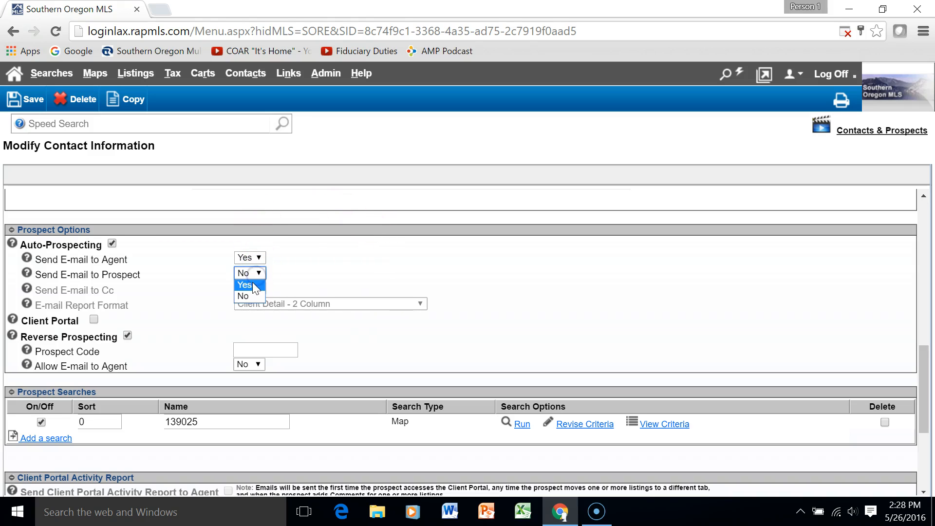
{"action": "left_click", "coordinate": [248, 285]}
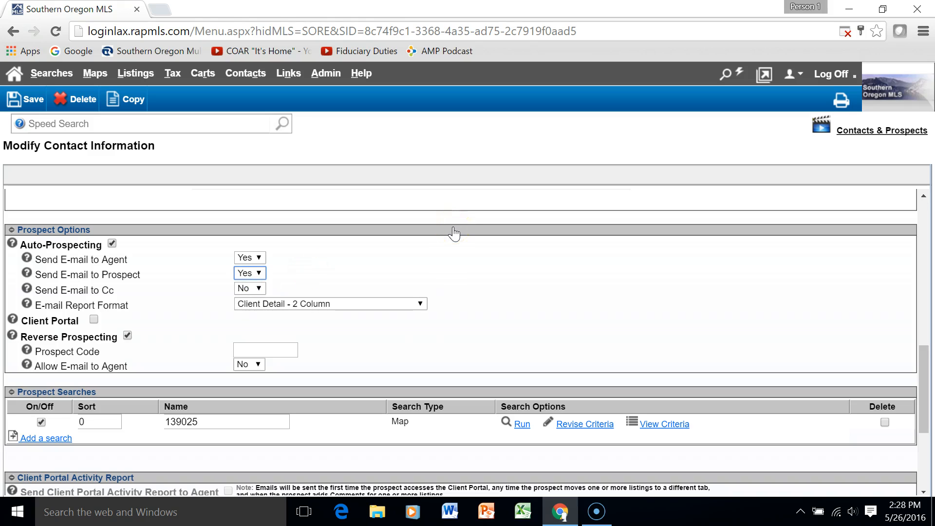
{"action": "left_click", "coordinate": [369, 304]}
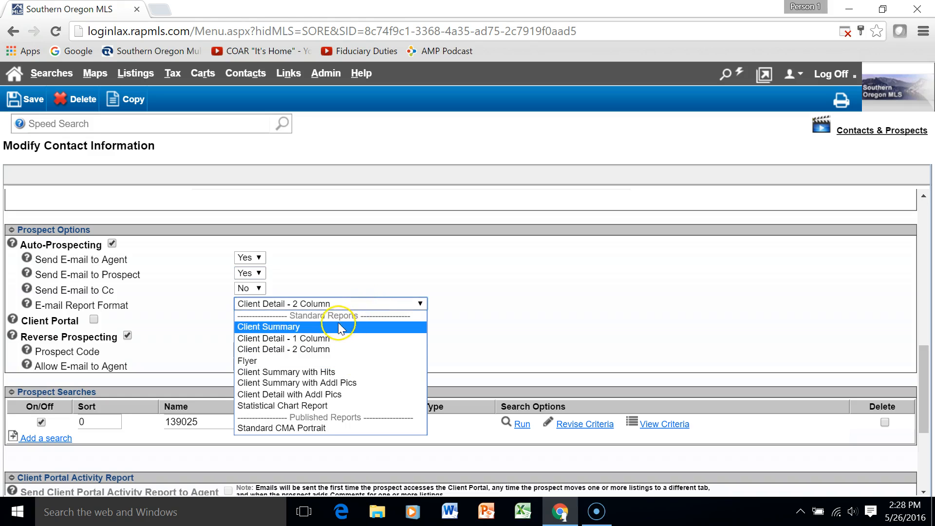
{"action": "left_click", "coordinate": [349, 349]}
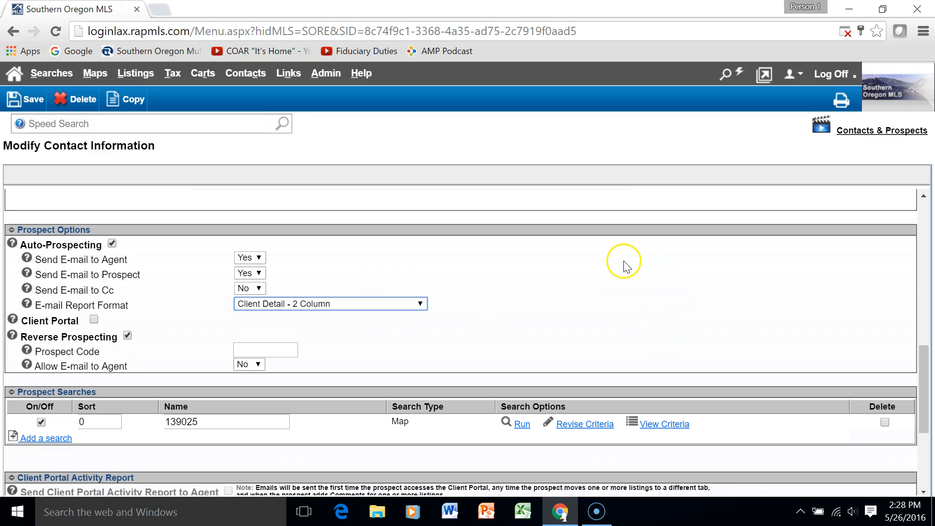
{"action": "scroll", "coordinate": [626, 261], "scroll_direction": "down", "scroll_amount": 3}
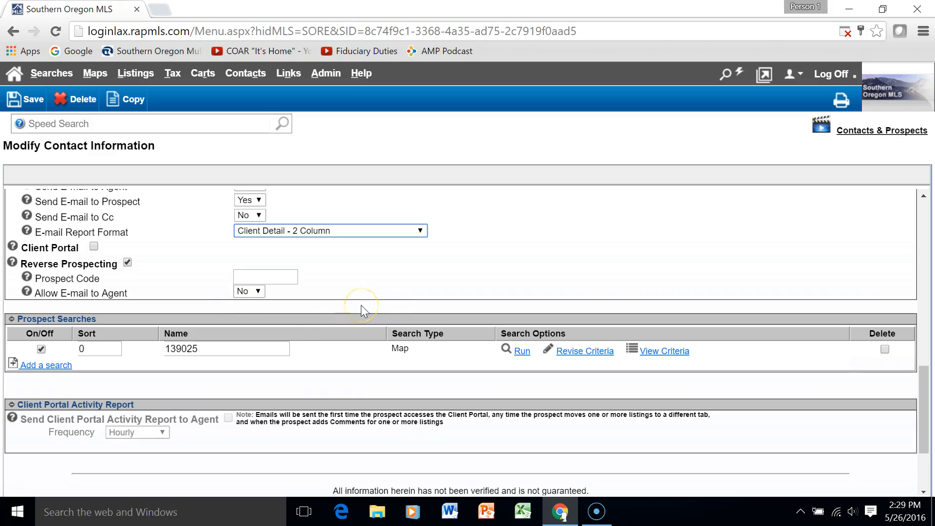
{"action": "scroll", "coordinate": [361, 305], "scroll_direction": "up", "scroll_amount": 2}
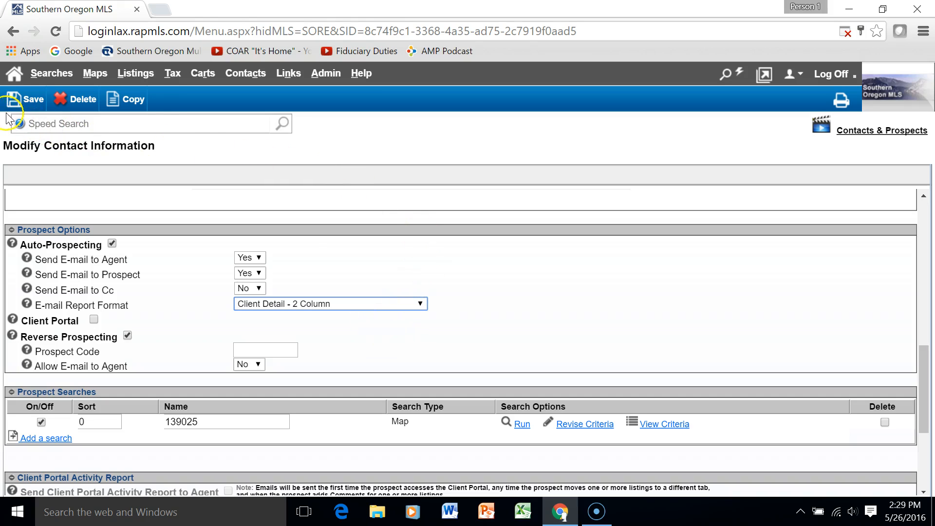
Save the prospect, list its 19 newly matched Residential listings, and bring up e-mail options for them
{"action": "left_click", "coordinate": [28, 101]}
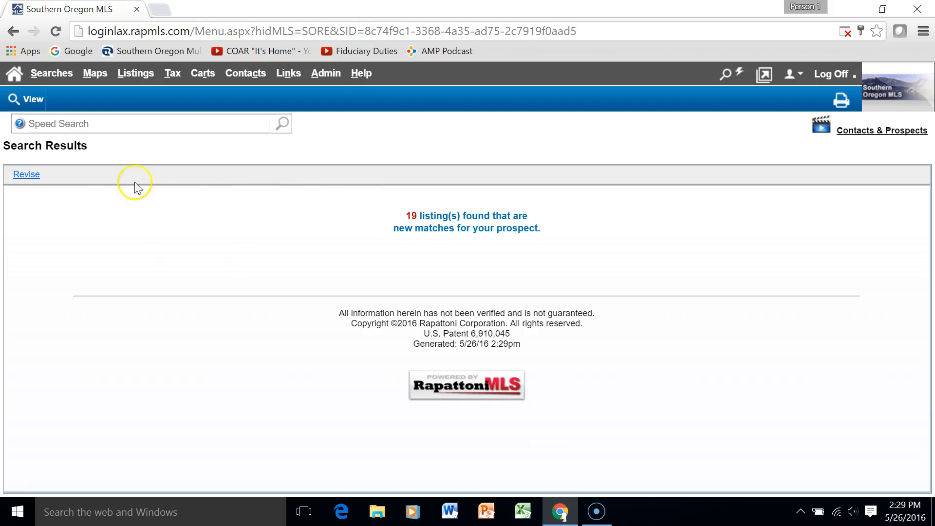
{"action": "left_click", "coordinate": [29, 100]}
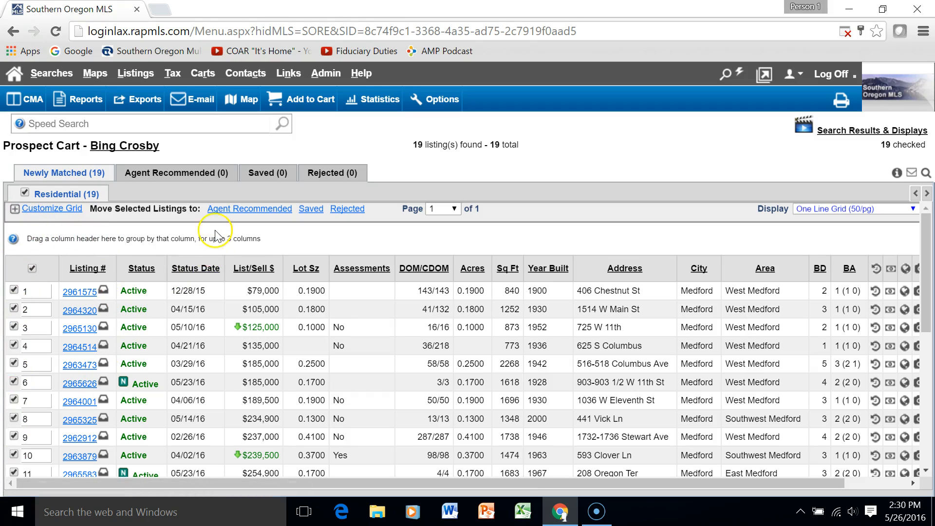
{"action": "left_click", "coordinate": [190, 100]}
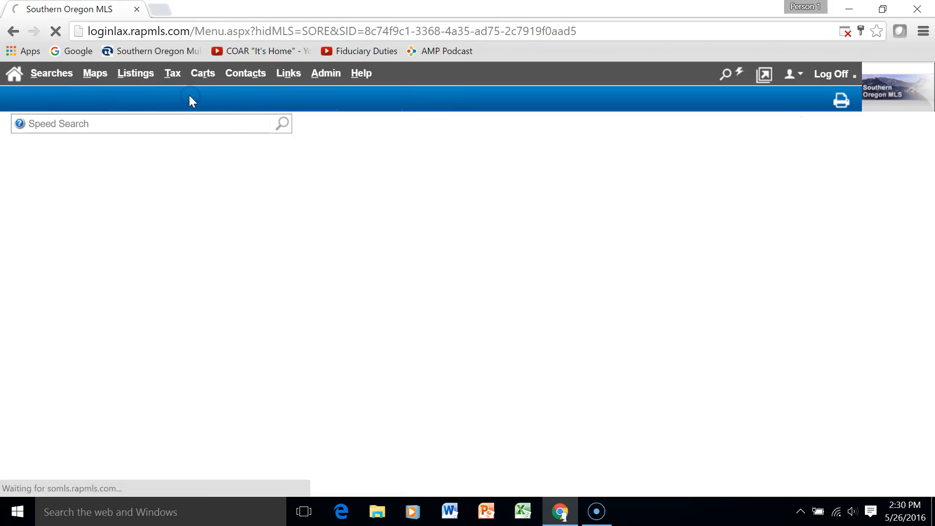
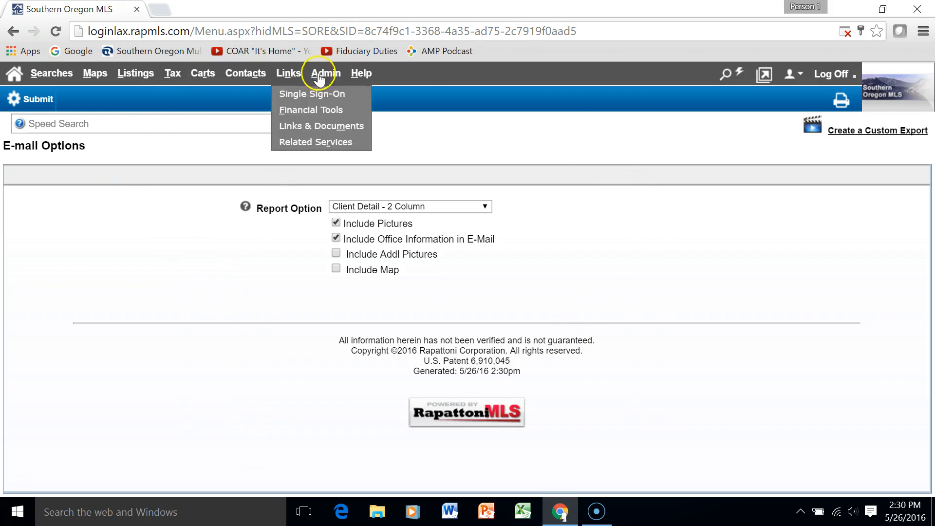
Open Contacts/Prospects from the Contacts menu to list the three active prospects and their cart counts
{"action": "mouse_move", "coordinate": [263, 74]}
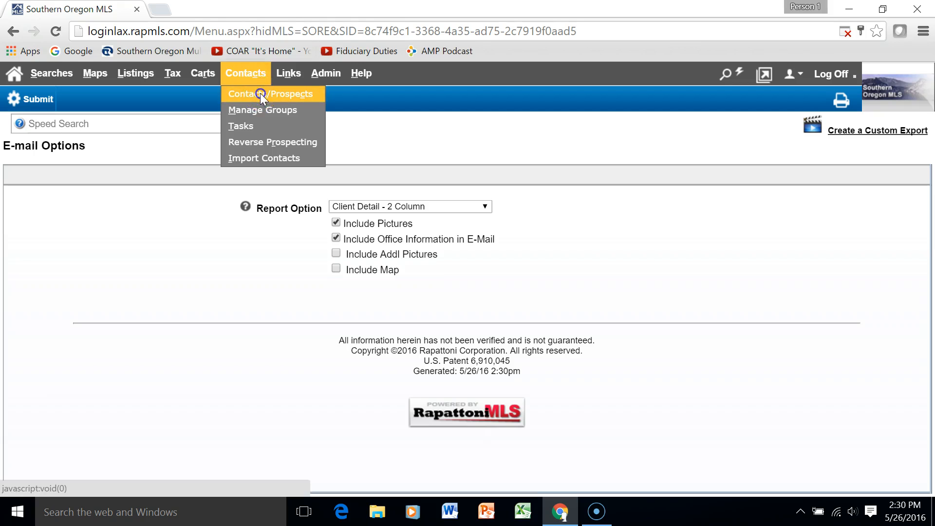
{"action": "left_click", "coordinate": [260, 92]}
{"action": "mouse_move", "coordinate": [252, 76]}
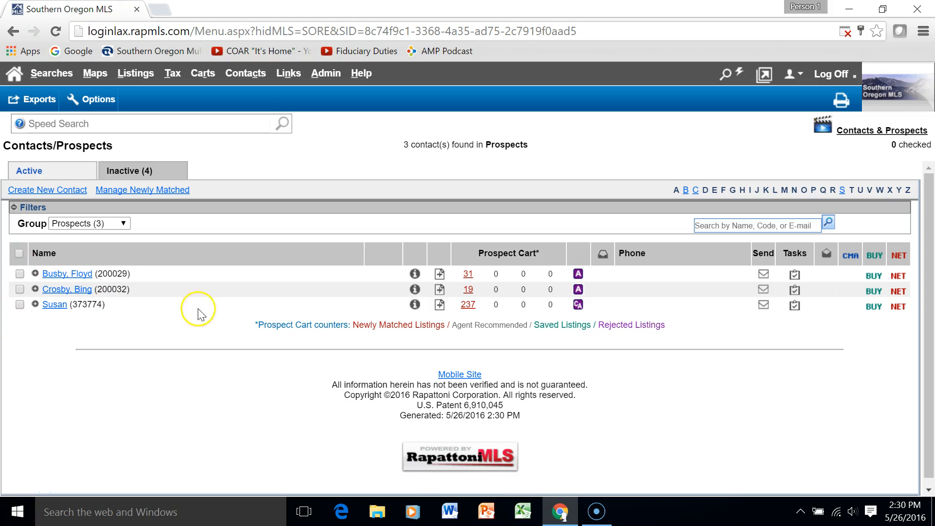
{"action": "left_click", "coordinate": [35, 274]}
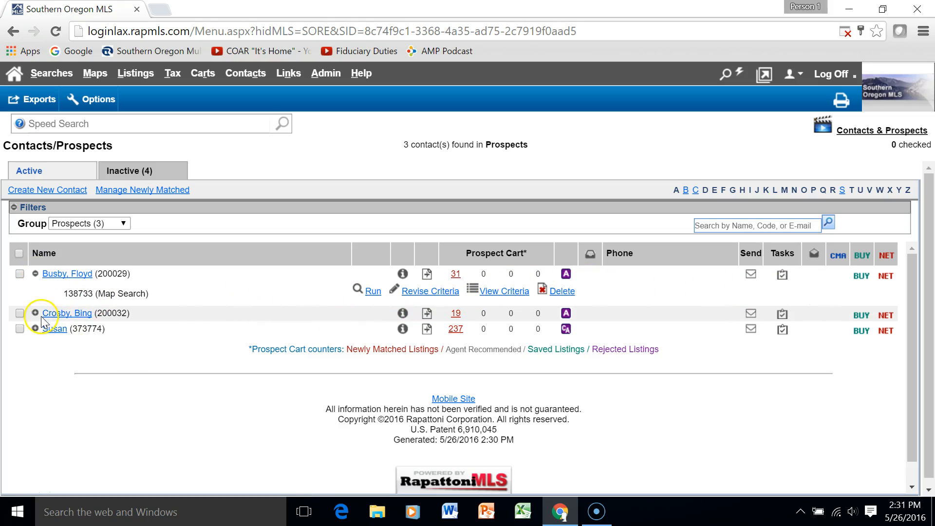
{"action": "left_click", "coordinate": [71, 274]}
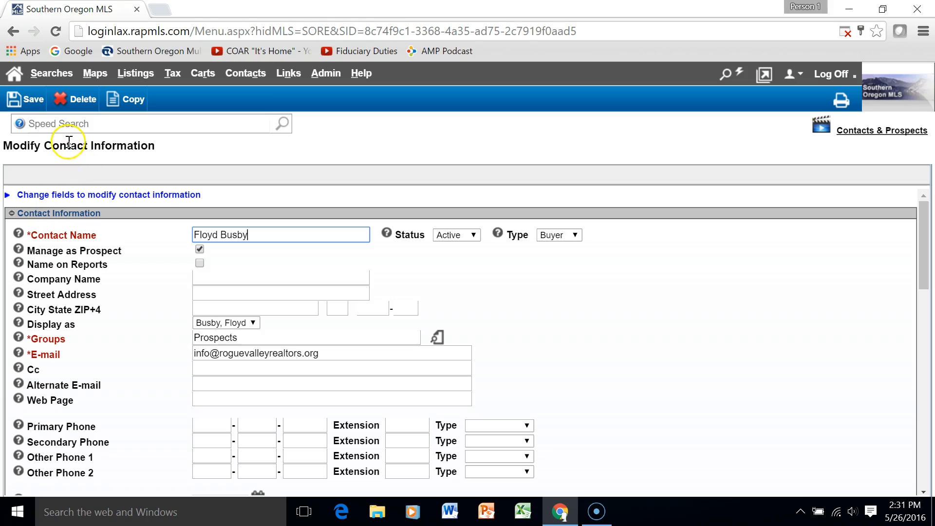
{"action": "mouse_move", "coordinate": [246, 76]}
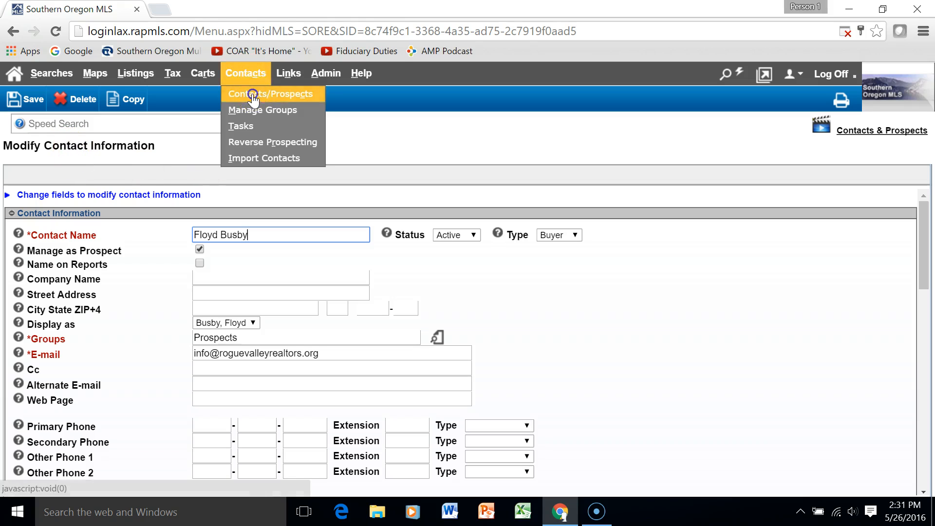
{"action": "left_click", "coordinate": [252, 94]}
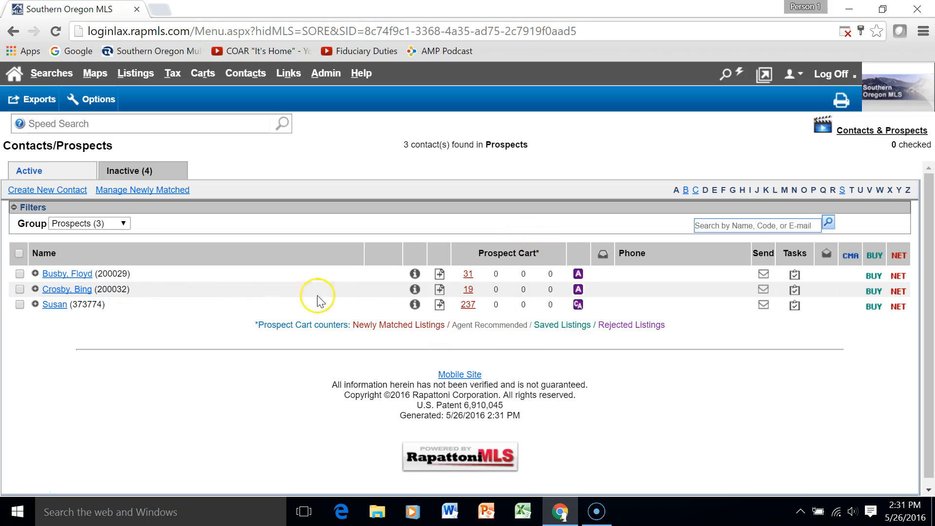
Open the second prospect's cart of 19 newly matched Medford Residential listings and browse the grid
{"action": "left_click", "coordinate": [468, 289]}
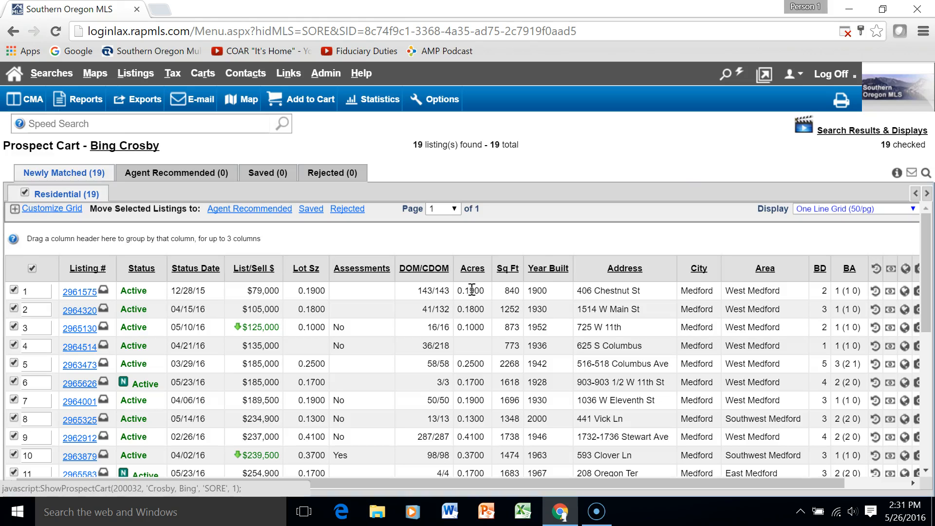
{"action": "scroll", "coordinate": [469, 294], "scroll_direction": "down", "scroll_amount": 3}
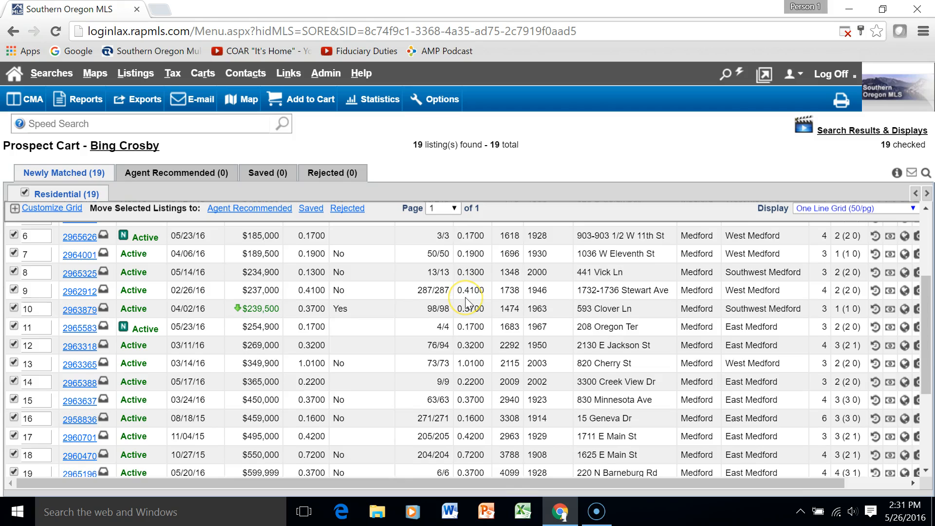
{"action": "scroll", "coordinate": [466, 300], "scroll_direction": "up", "scroll_amount": 3}
{"action": "scroll", "coordinate": [466, 299], "scroll_direction": "down", "scroll_amount": 5}
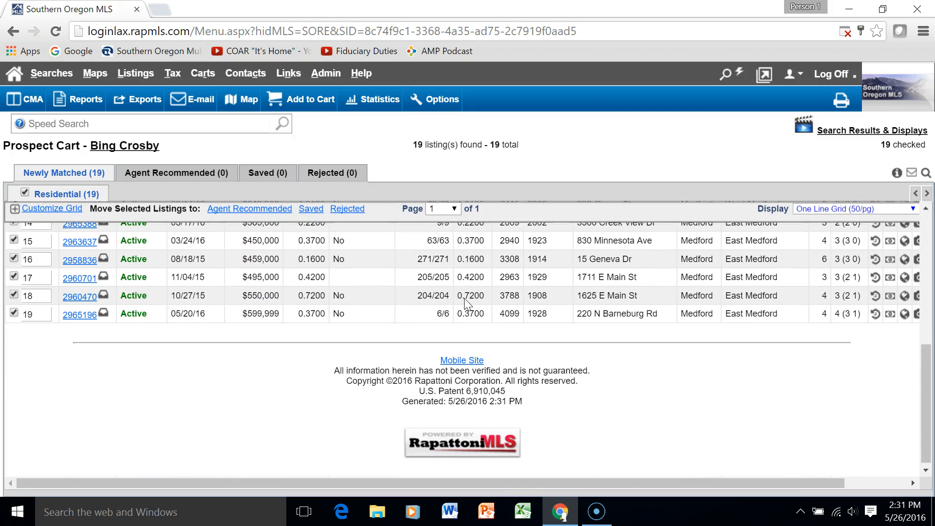
{"action": "scroll", "coordinate": [464, 298], "scroll_direction": "up", "scroll_amount": 5}
{"action": "scroll", "coordinate": [459, 297], "scroll_direction": "down", "scroll_amount": 2}
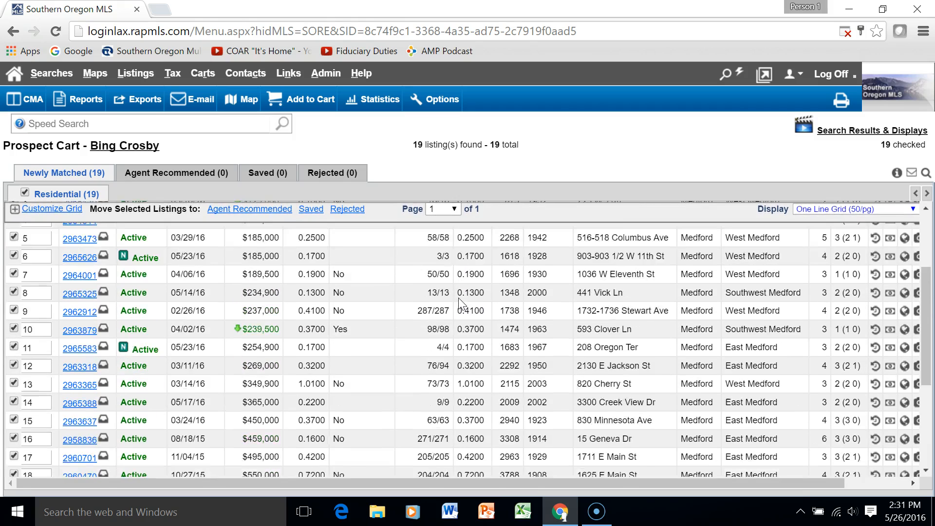
{"action": "scroll", "coordinate": [459, 299], "scroll_direction": "down", "scroll_amount": 3}
{"action": "scroll", "coordinate": [457, 295], "scroll_direction": "up", "scroll_amount": 5}
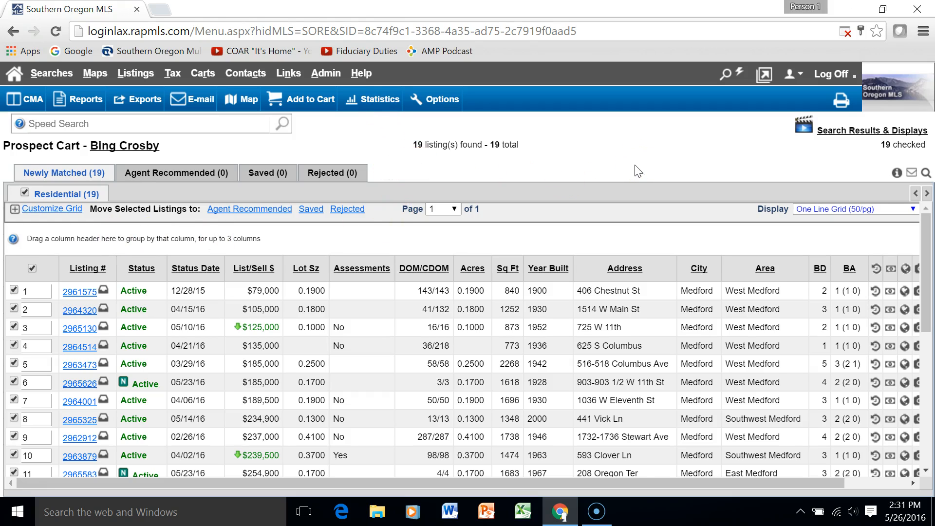
{"action": "scroll", "coordinate": [604, 278], "scroll_direction": "down", "scroll_amount": 3}
{"action": "scroll", "coordinate": [600, 279], "scroll_direction": "up", "scroll_amount": 3}
{"action": "scroll", "coordinate": [595, 280], "scroll_direction": "down", "scroll_amount": 5}
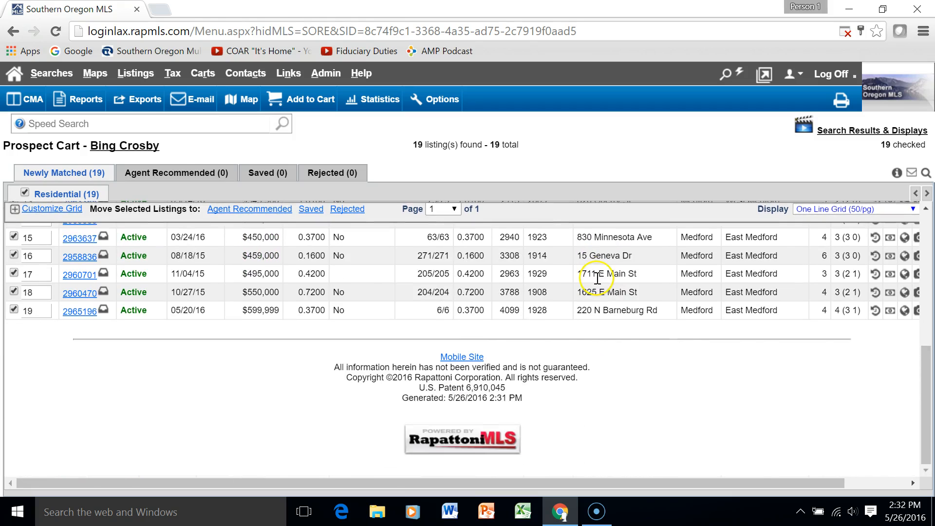
{"action": "scroll", "coordinate": [597, 279], "scroll_direction": "up", "scroll_amount": 5}
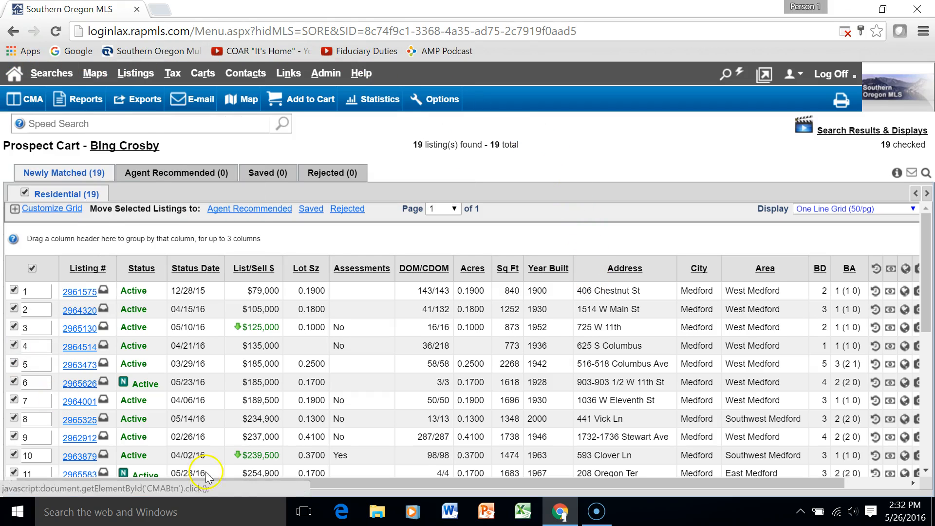
Open and review Listing Detail #2965130, the 2-bed, 873 sq ft West Medford home
{"action": "left_click", "coordinate": [80, 330]}
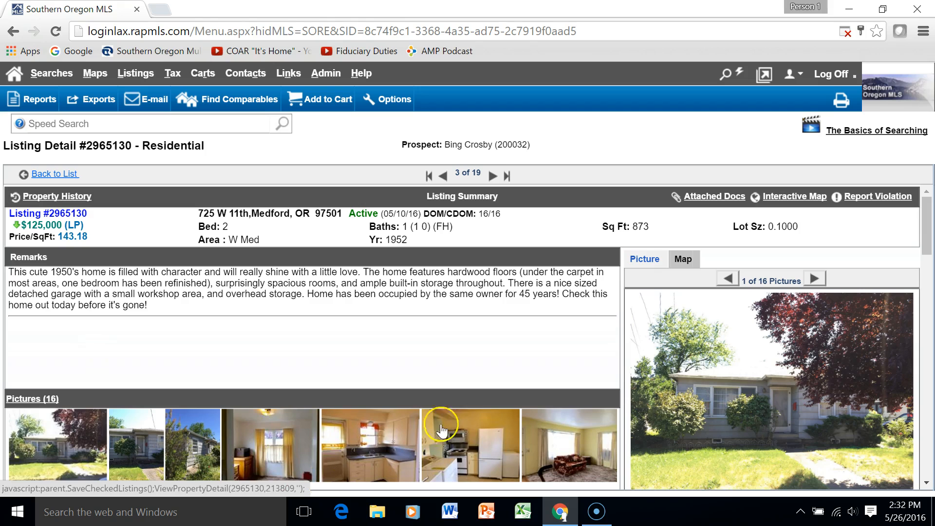
{"action": "scroll", "coordinate": [393, 309], "scroll_direction": "down", "scroll_amount": 5}
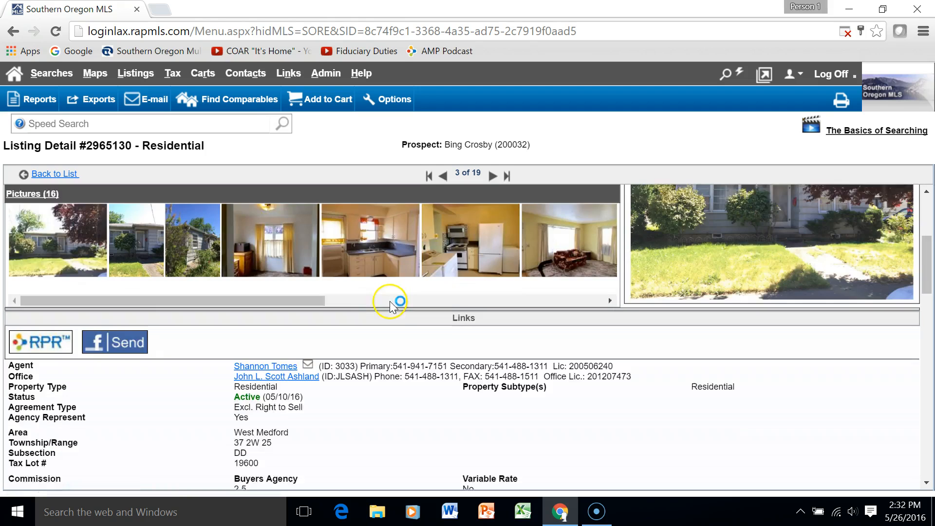
{"action": "scroll", "coordinate": [389, 305], "scroll_direction": "down", "scroll_amount": 5}
{"action": "scroll", "coordinate": [389, 304], "scroll_direction": "up", "scroll_amount": 5}
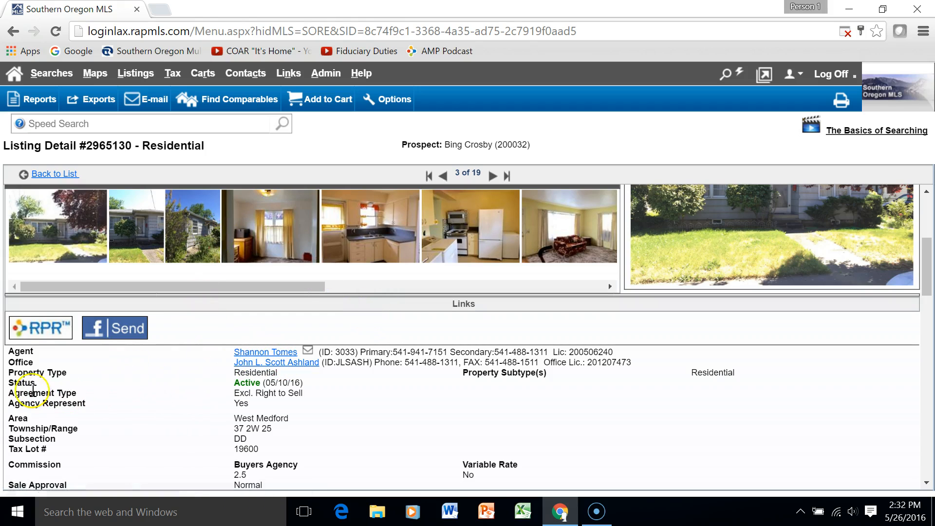
{"action": "left_click", "coordinate": [24, 322]}
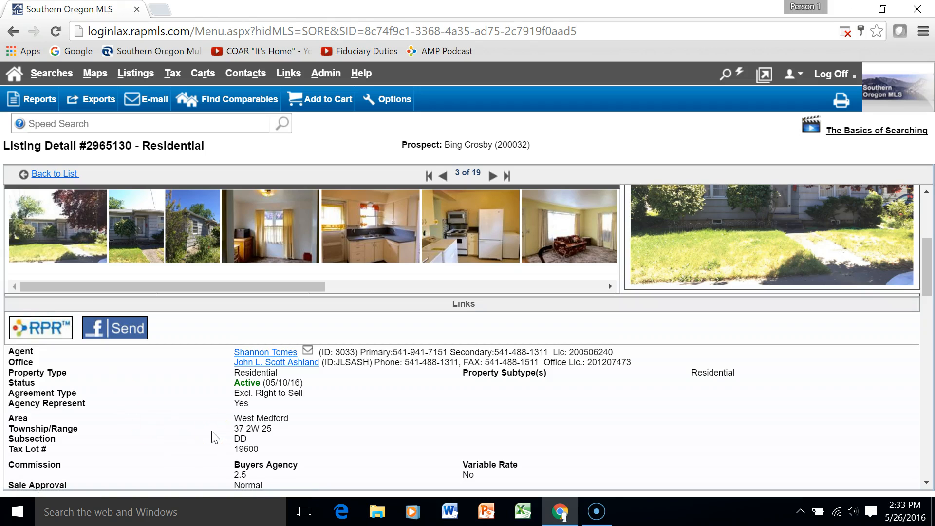
{"action": "scroll", "coordinate": [267, 397], "scroll_direction": "down", "scroll_amount": 3}
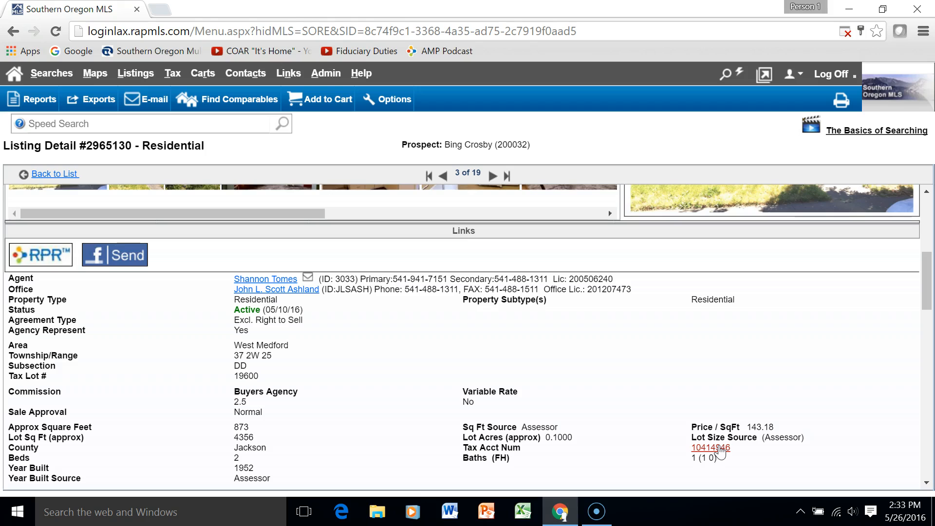
Open the listing's Tax Acct Num Realist Property Detail Report in a new tab and review it
{"action": "left_click", "coordinate": [717, 448]}
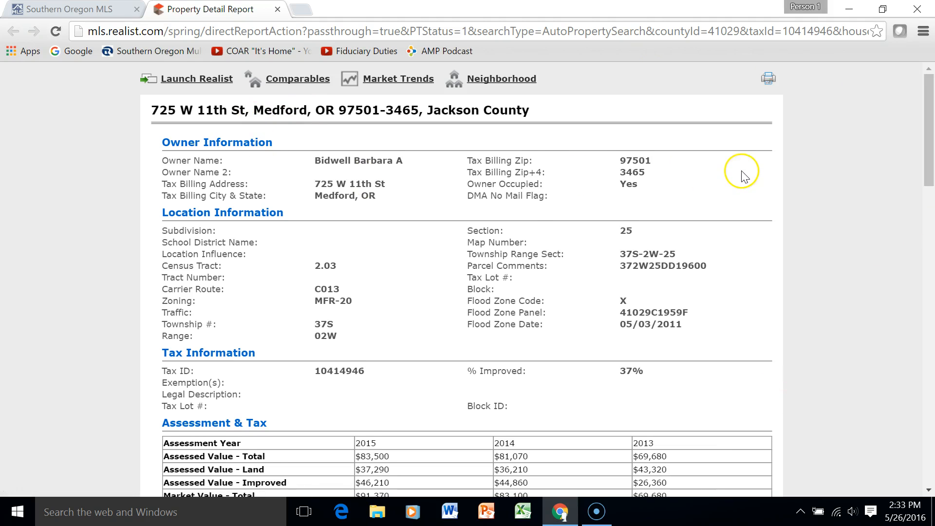
{"action": "scroll", "coordinate": [740, 177], "scroll_direction": "down", "scroll_amount": 2}
{"action": "scroll", "coordinate": [740, 177], "scroll_direction": "down", "scroll_amount": 20}
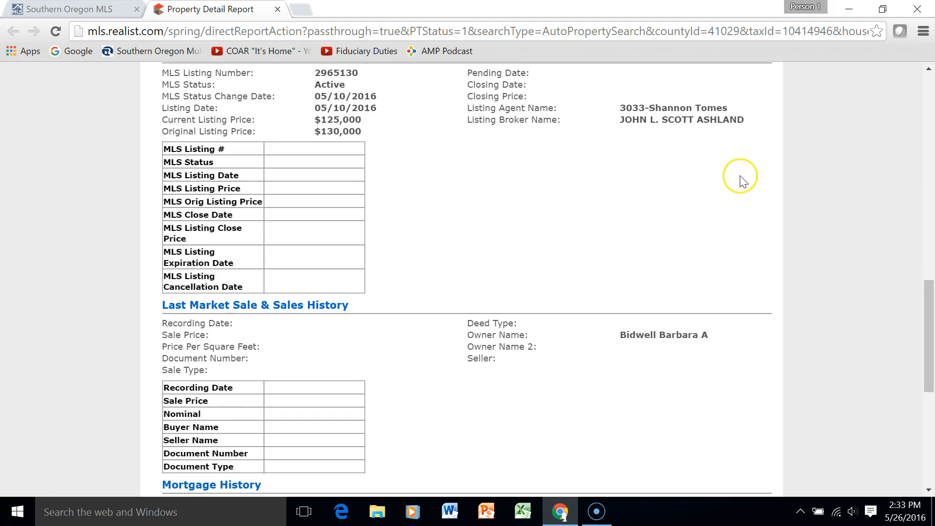
{"action": "scroll", "coordinate": [736, 181], "scroll_direction": "up", "scroll_amount": 20}
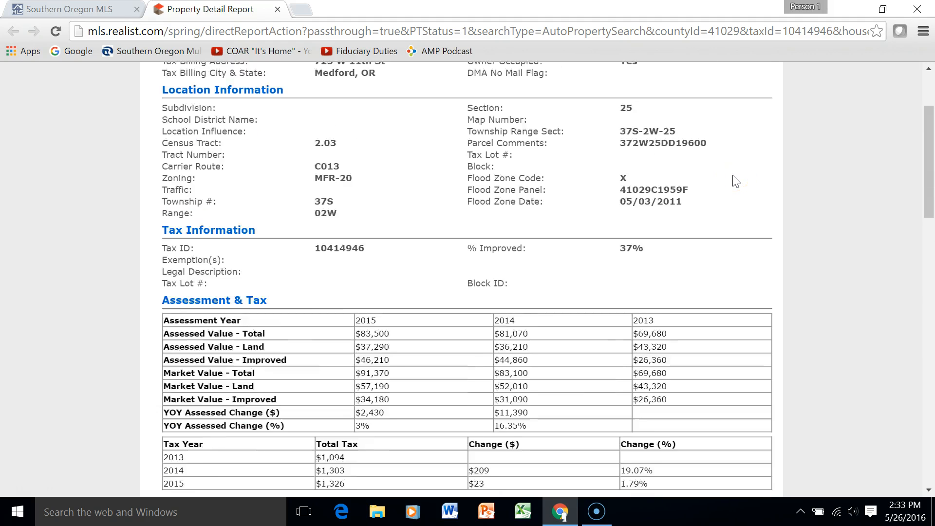
Close the Realist report tab and view, then dismiss, the listing agent's profile
{"action": "left_click", "coordinate": [277, 9]}
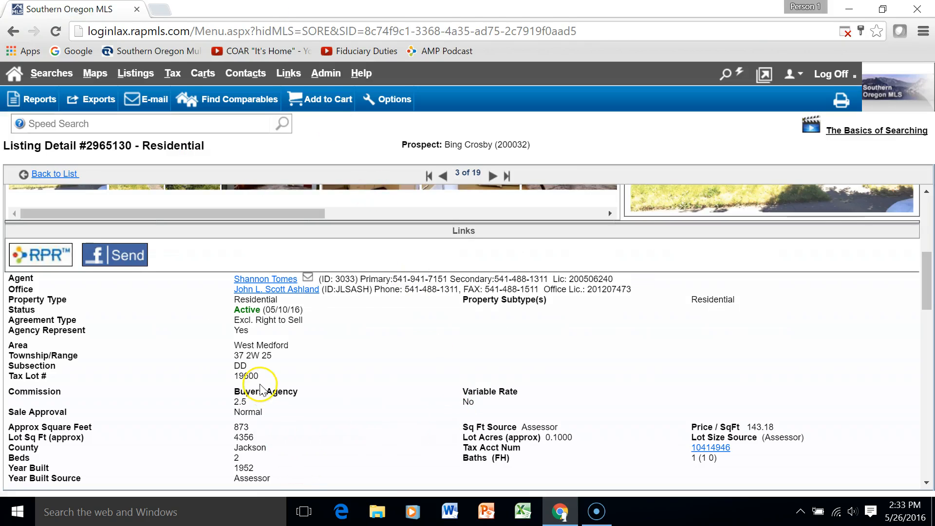
{"action": "left_click", "coordinate": [262, 278]}
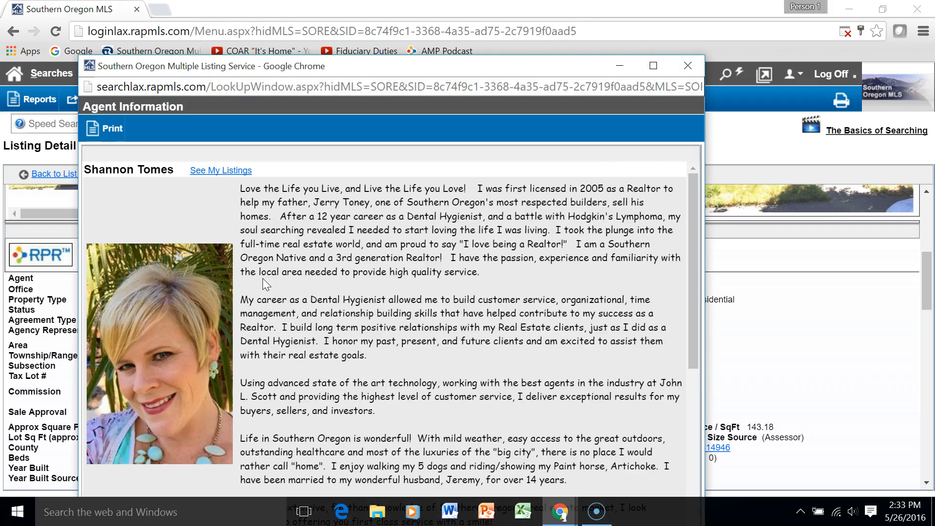
{"action": "left_click", "coordinate": [691, 63]}
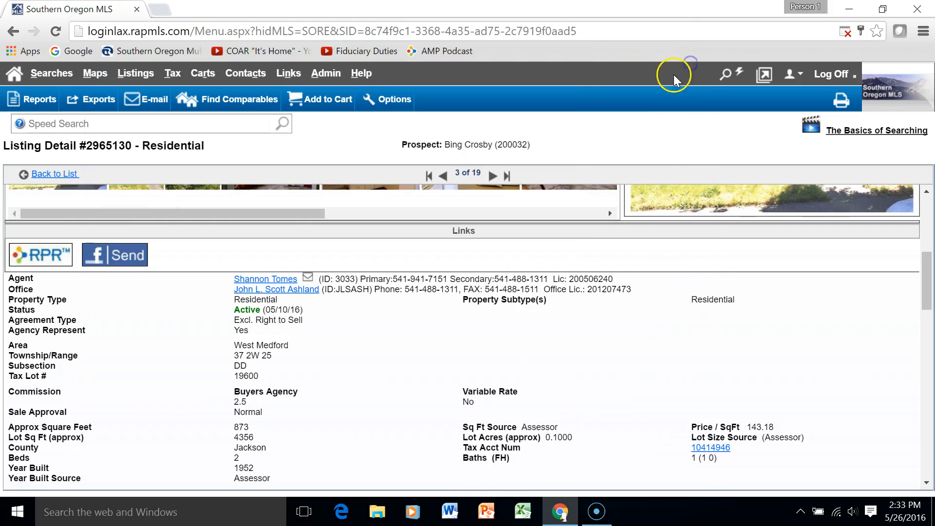
View and dismiss the listing office's information, then scroll through Listing Detail #2965130
{"action": "left_click", "coordinate": [305, 290]}
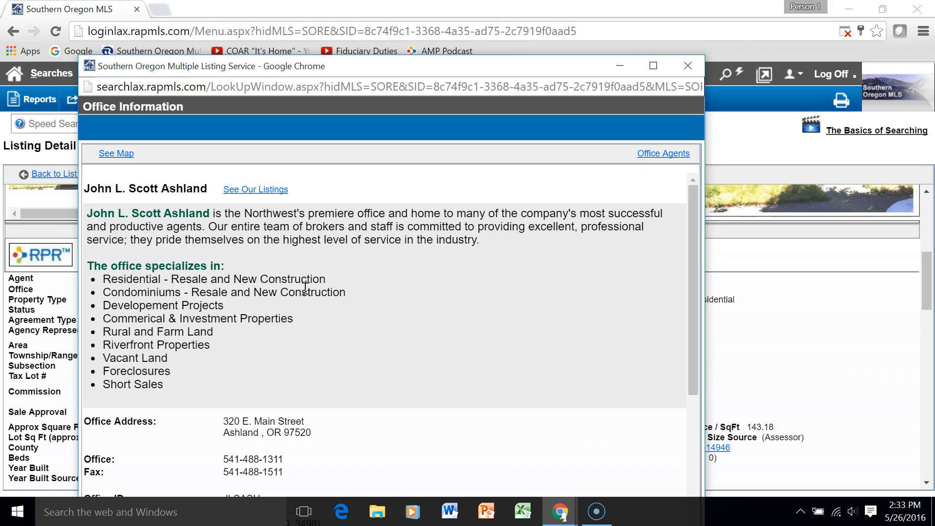
{"action": "left_click", "coordinate": [677, 66]}
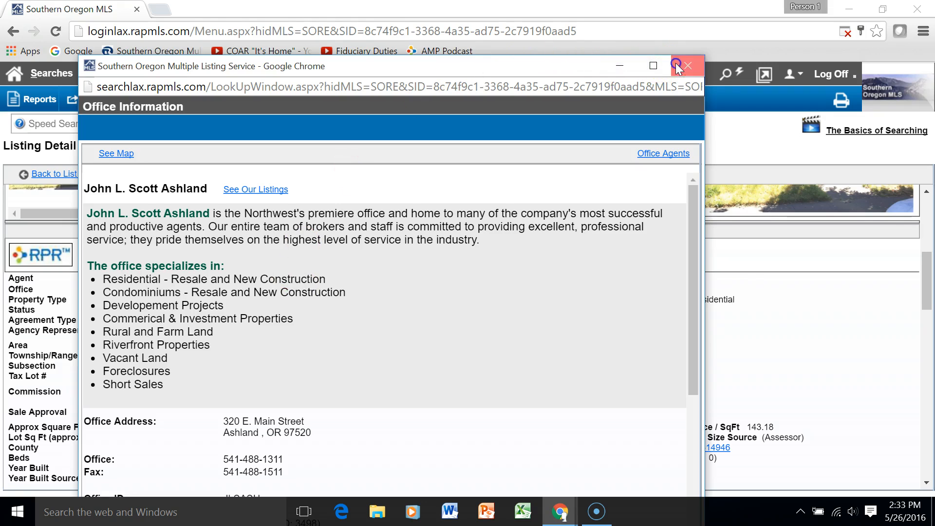
{"action": "scroll", "coordinate": [455, 365], "scroll_direction": "down", "scroll_amount": 6}
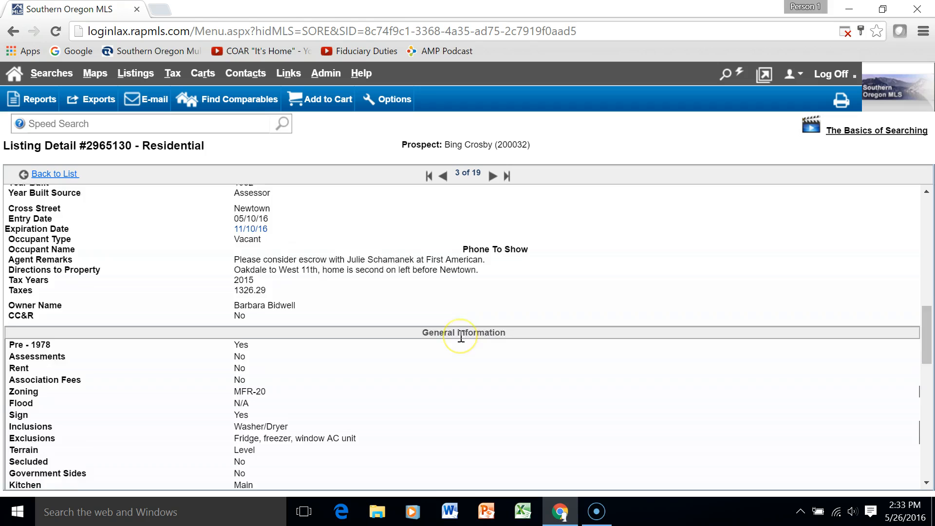
{"action": "scroll", "coordinate": [461, 338], "scroll_direction": "down", "scroll_amount": 12}
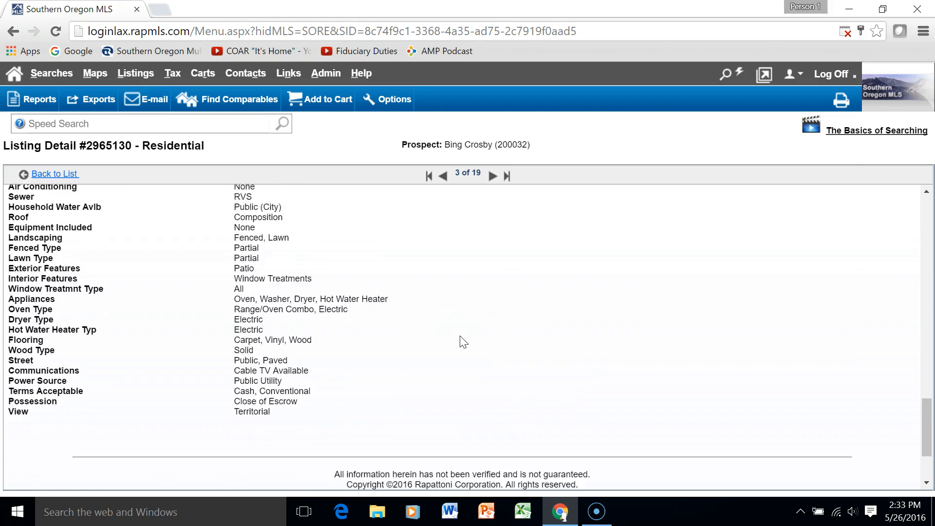
{"action": "scroll", "coordinate": [460, 337], "scroll_direction": "up", "scroll_amount": 18}
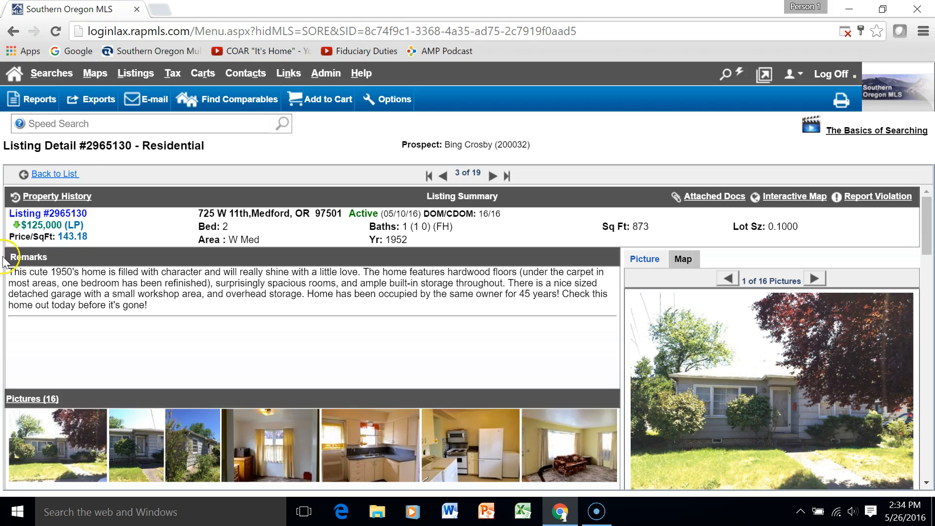
Look over Listing Detail #2965130 and bring up the Help menu with Learning Center and Support Center
{"action": "left_click", "coordinate": [331, 146]}
{"action": "left_click", "coordinate": [322, 143]}
{"action": "scroll", "coordinate": [241, 317], "scroll_direction": "down", "scroll_amount": 10}
{"action": "scroll", "coordinate": [242, 319], "scroll_direction": "up", "scroll_amount": 10}
{"action": "mouse_move", "coordinate": [356, 74]}
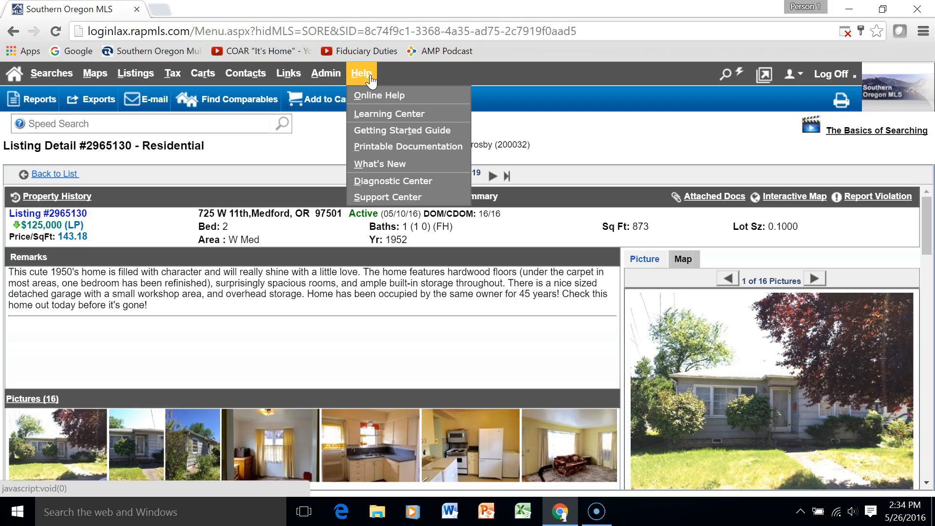
Open the Rapattoni MLS Learning Center from Help in a new tab and scroll through the tutorials
{"action": "left_click", "coordinate": [368, 83]}
{"action": "left_click", "coordinate": [390, 116]}
{"action": "left_click", "coordinate": [390, 116]}
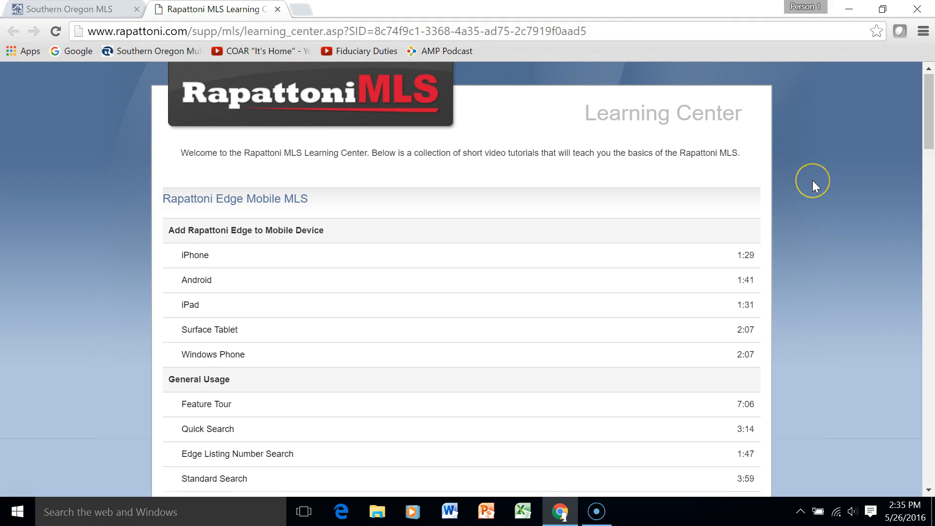
{"action": "scroll", "coordinate": [812, 182], "scroll_direction": "down", "scroll_amount": 5}
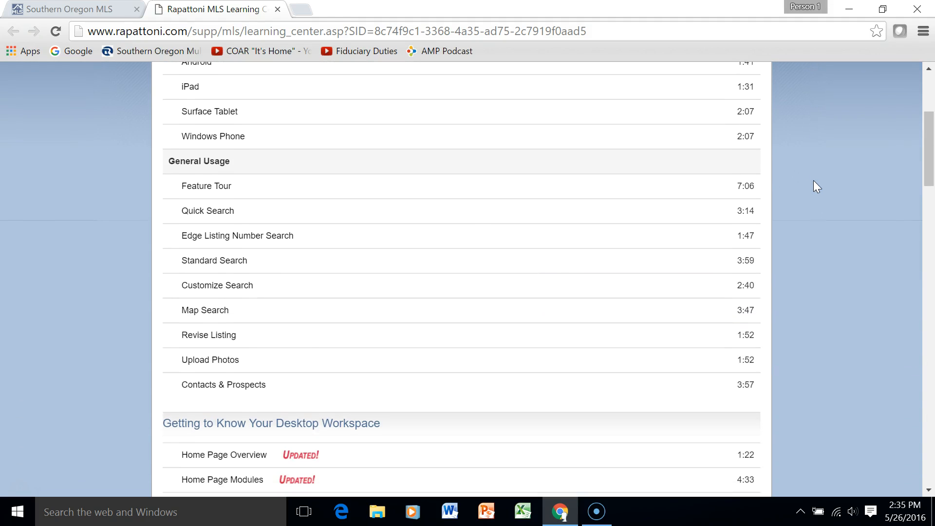
{"action": "scroll", "coordinate": [813, 180], "scroll_direction": "down", "scroll_amount": 3}
{"action": "scroll", "coordinate": [814, 187], "scroll_direction": "down", "scroll_amount": 3}
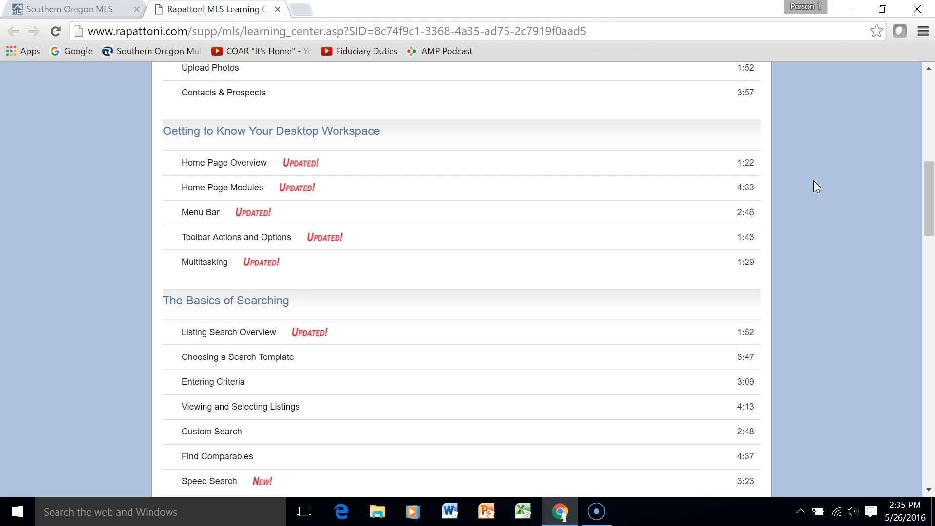
{"action": "scroll", "coordinate": [817, 187], "scroll_direction": "down", "scroll_amount": 2}
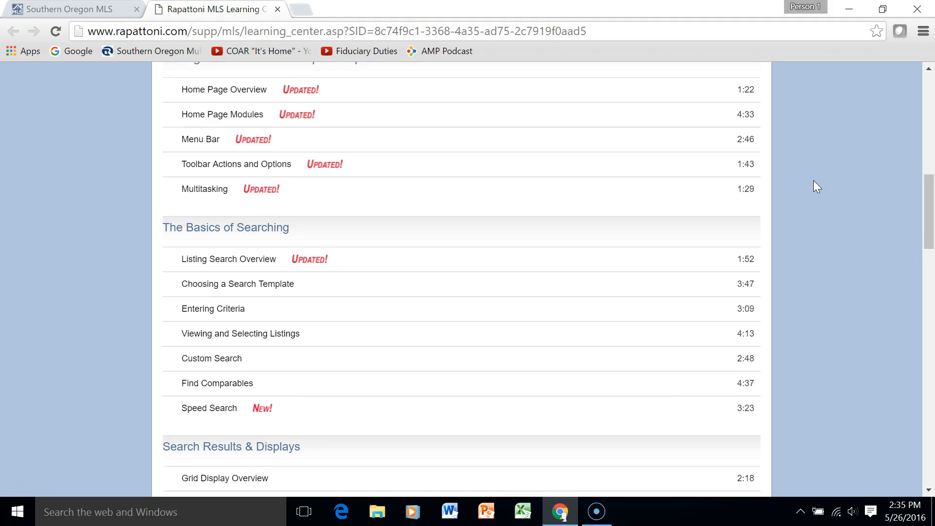
{"action": "scroll", "coordinate": [817, 187], "scroll_direction": "down", "scroll_amount": 2}
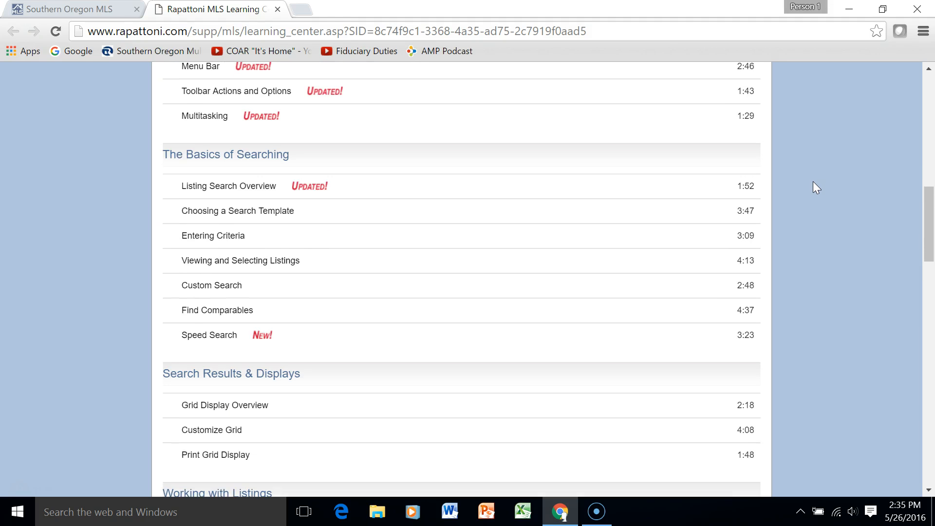
{"action": "scroll", "coordinate": [817, 187], "scroll_direction": "down", "scroll_amount": 5}
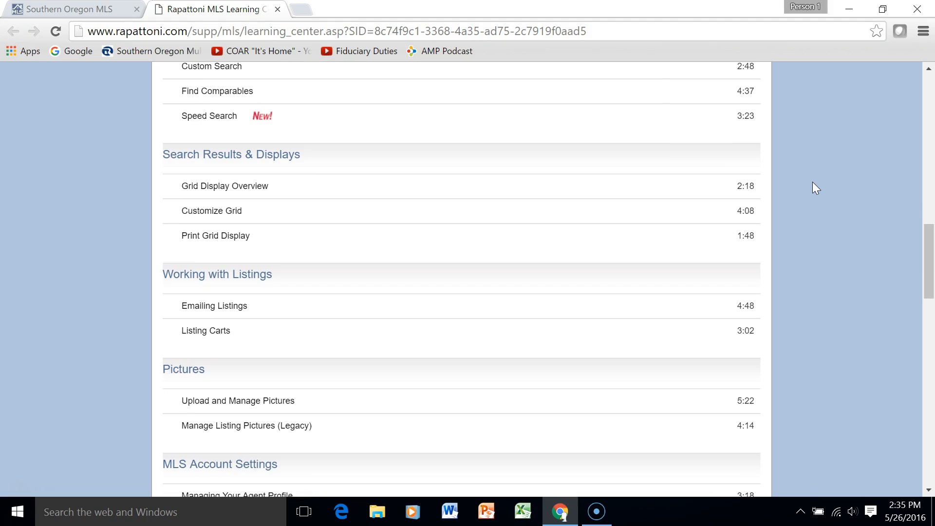
{"action": "scroll", "coordinate": [812, 182], "scroll_direction": "down", "scroll_amount": 2}
{"action": "scroll", "coordinate": [812, 183], "scroll_direction": "down", "scroll_amount": 2}
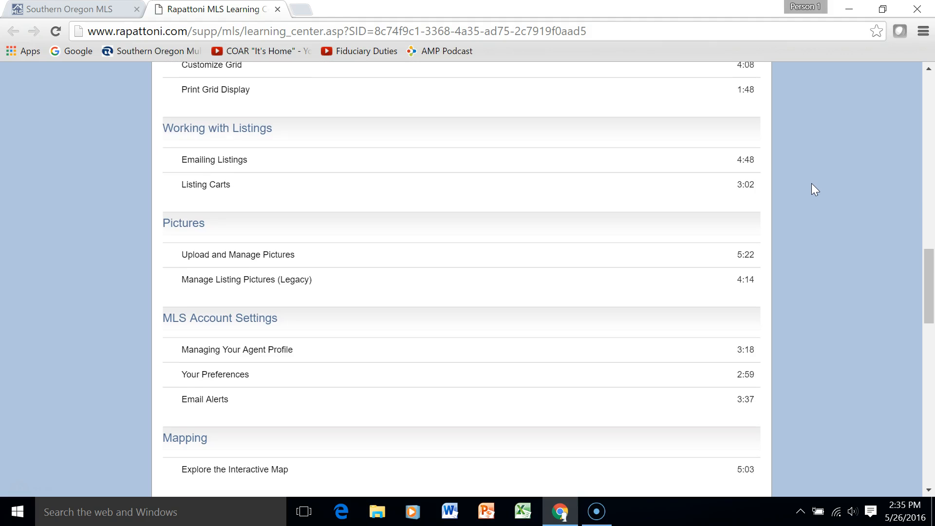
Browse down to the Contacts & Prospects, Mapping and CMAs training videos
{"action": "left_click", "coordinate": [242, 259]}
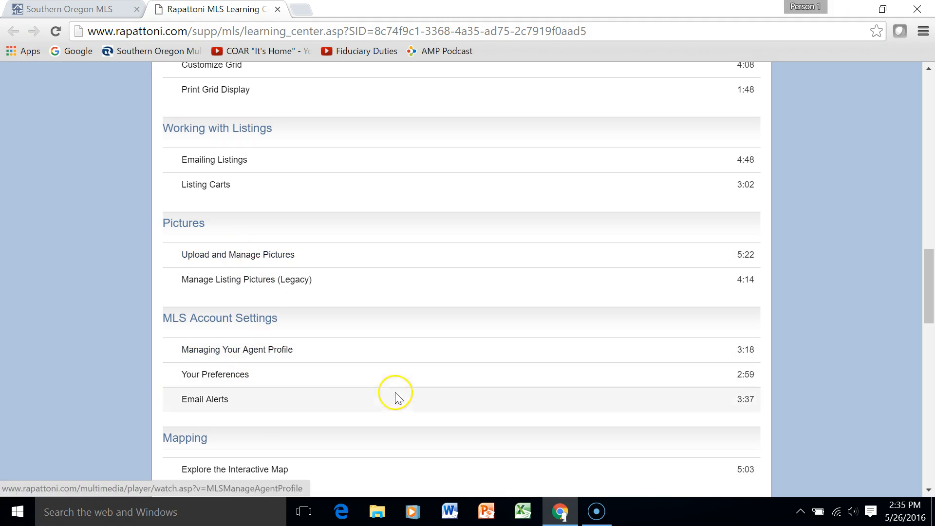
{"action": "scroll", "coordinate": [338, 392], "scroll_direction": "down", "scroll_amount": 5}
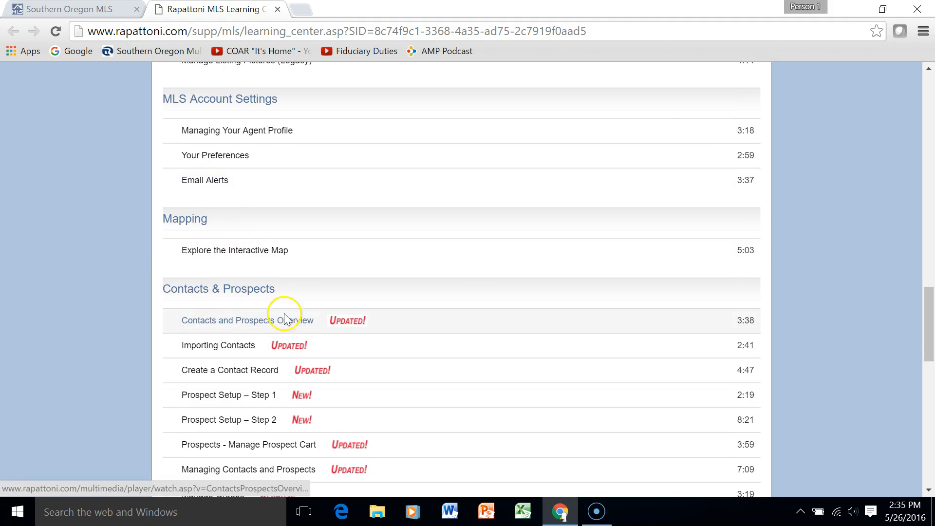
{"action": "scroll", "coordinate": [743, 234], "scroll_direction": "down", "scroll_amount": 4}
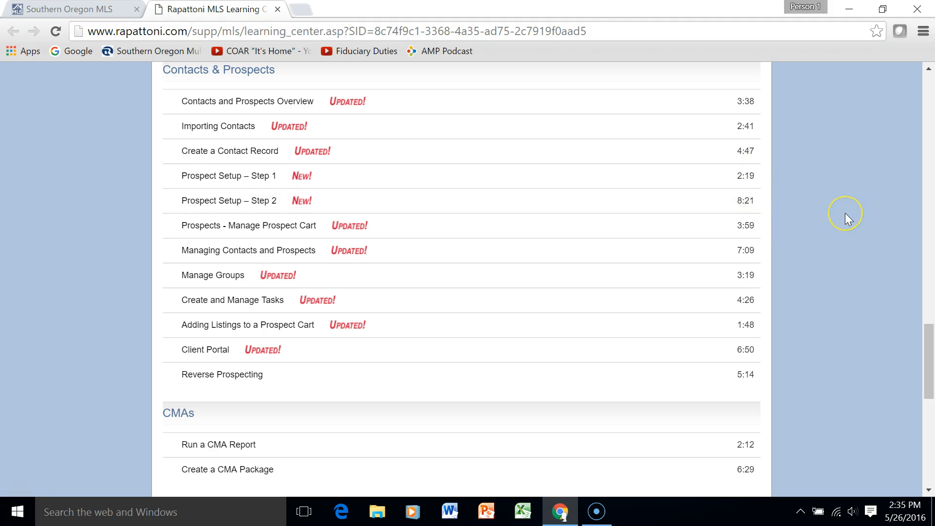
{"action": "scroll", "coordinate": [846, 215], "scroll_direction": "up", "scroll_amount": 13}
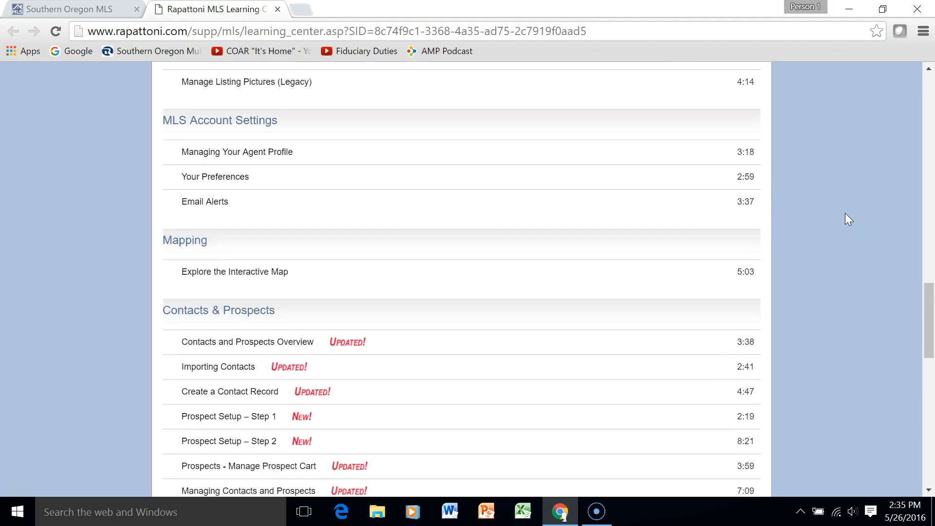
{"action": "scroll", "coordinate": [846, 215], "scroll_direction": "up", "scroll_amount": 13}
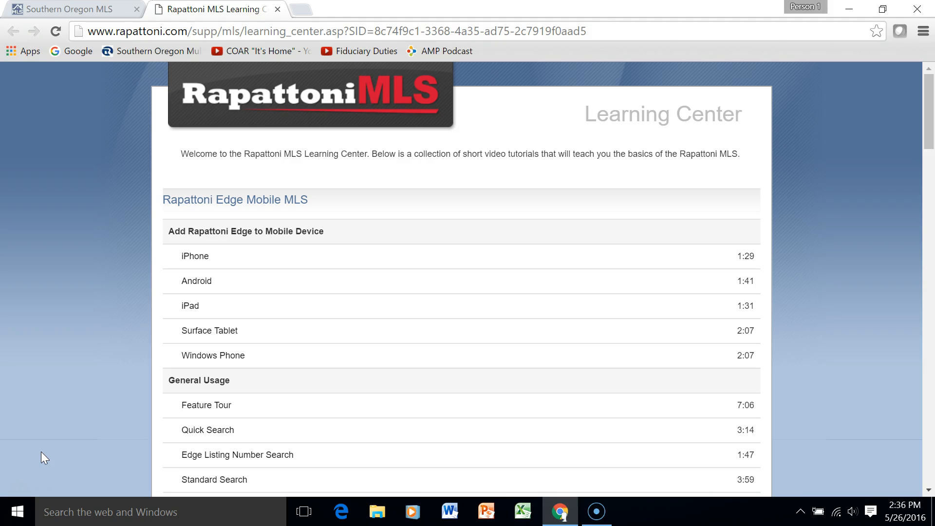
{"action": "left_click", "coordinate": [41, 485]}
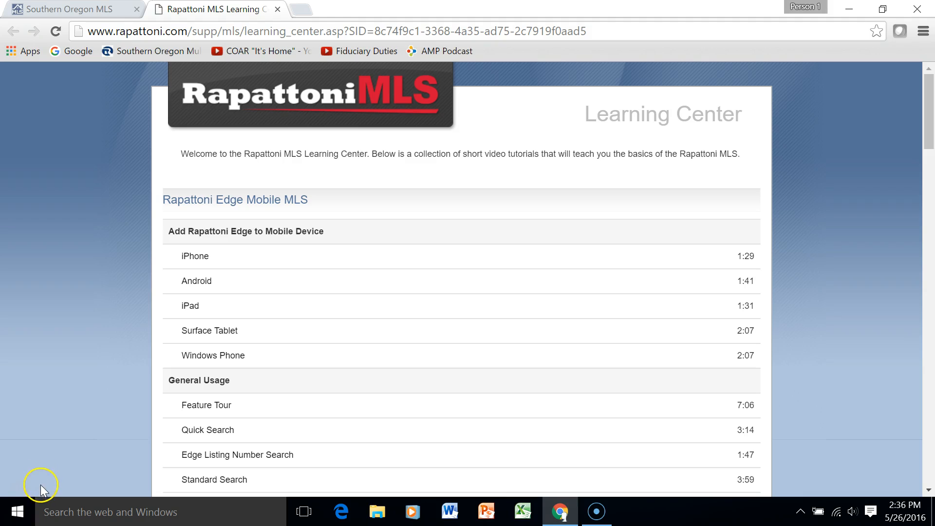